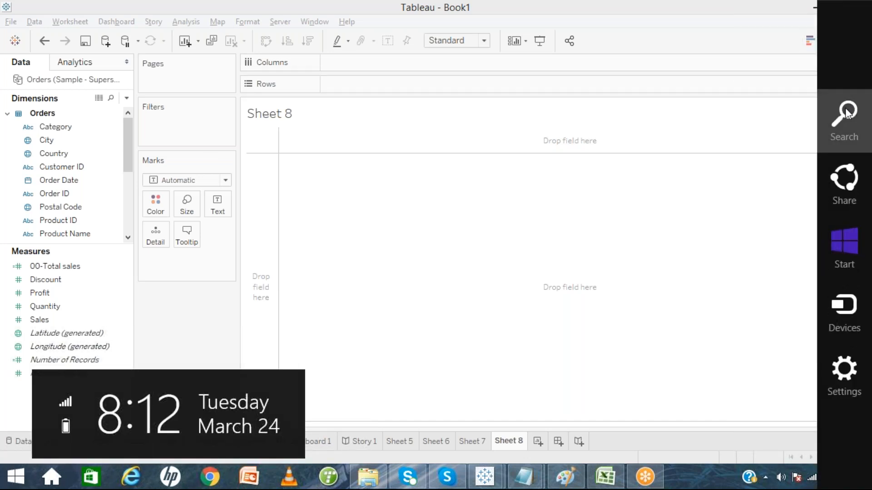
# Search the computer for notepad and open Notepad
pyautogui.press('super+s')
pyautogui.write('n')
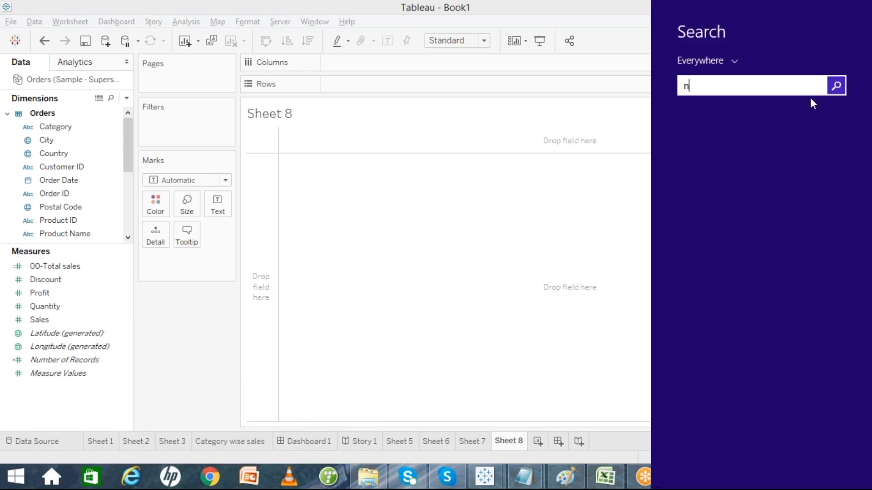
pyautogui.write('otepad')
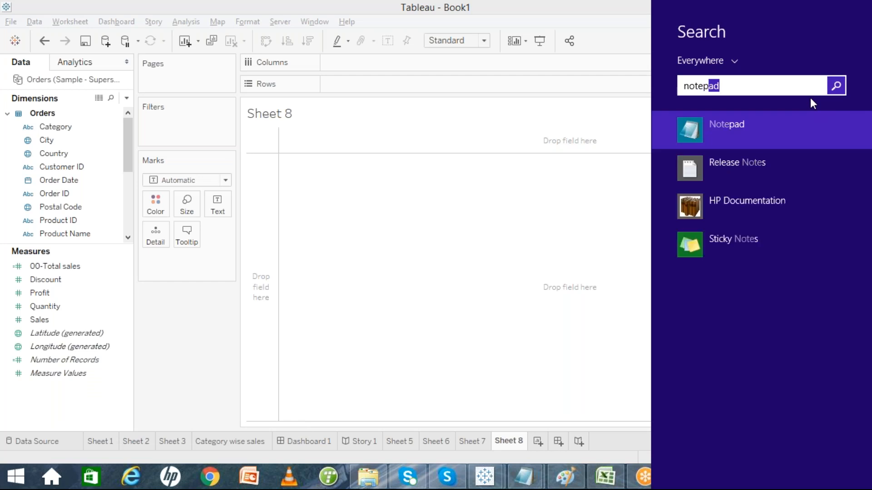
pyautogui.click(752, 136)
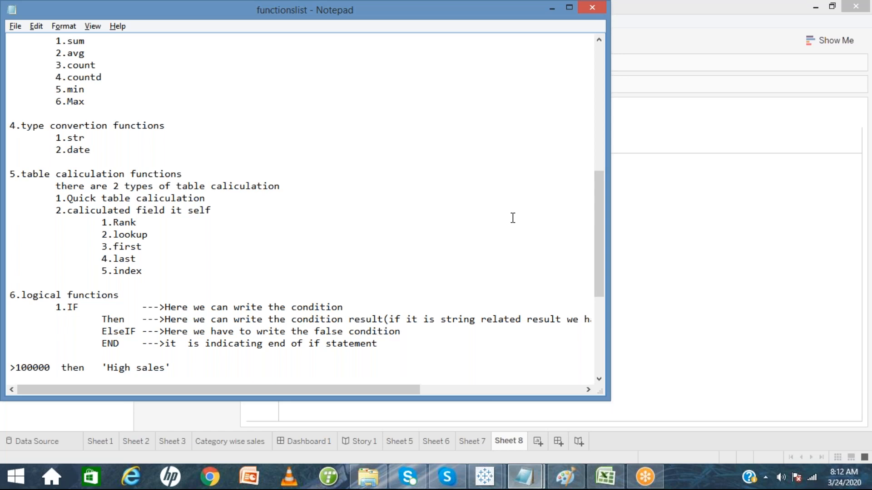
# Close the functionslist file without saving its changes and put a few empty lines into a blank Notepad document
pyautogui.hotkey('alt', 'F4')
pyautogui.press('Tab')
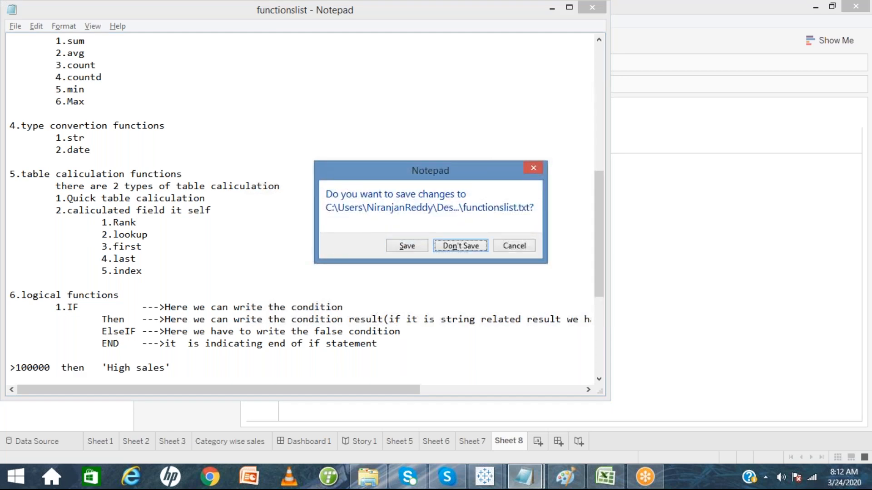
pyautogui.press('Return')
pyautogui.press('Return')
pyautogui.press('Return')
pyautogui.press('Return')
pyautogui.press('Return')
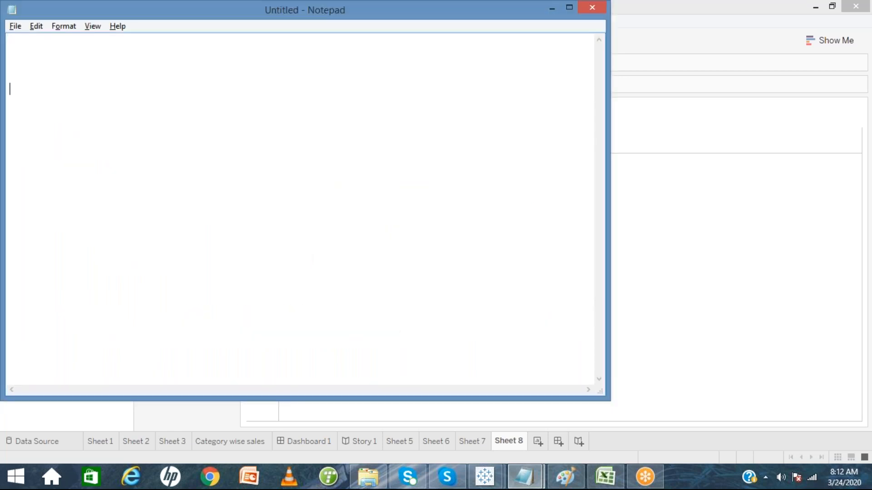
# Enter the heading "Data connection properties" in the blank note and underline it with a row of asterisks
pyautogui.write('Data connection pt')
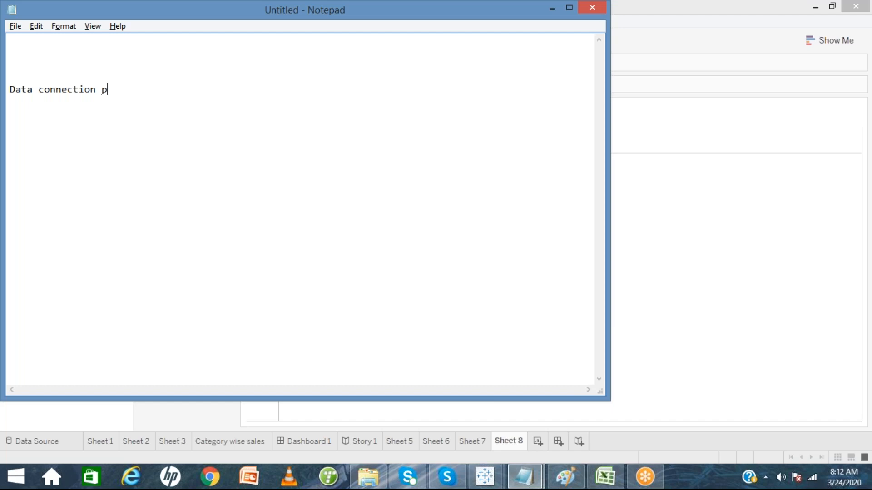
pyautogui.press('BackSpace')
pyautogui.write('roperties ******************************')
pyautogui.press('BackSpace')
pyautogui.press('BackSpace')
pyautogui.press('BackSpace')
pyautogui.press('BackSpace')
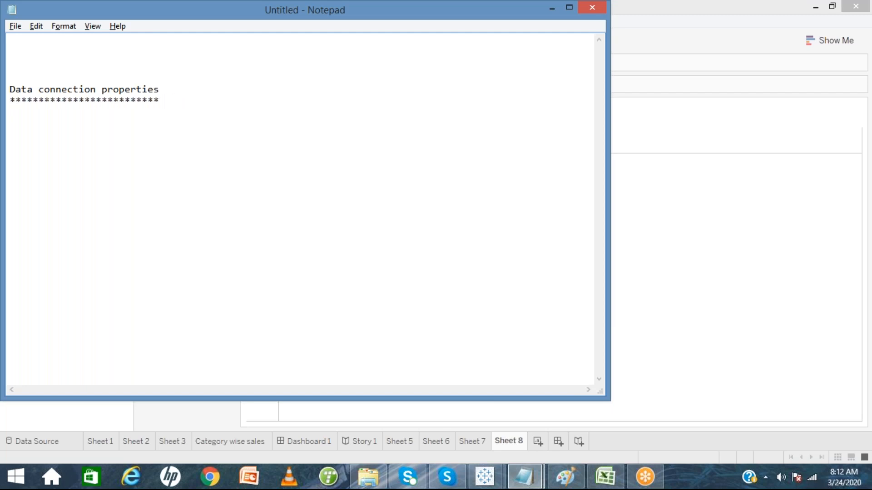
pyautogui.click(871, 279)
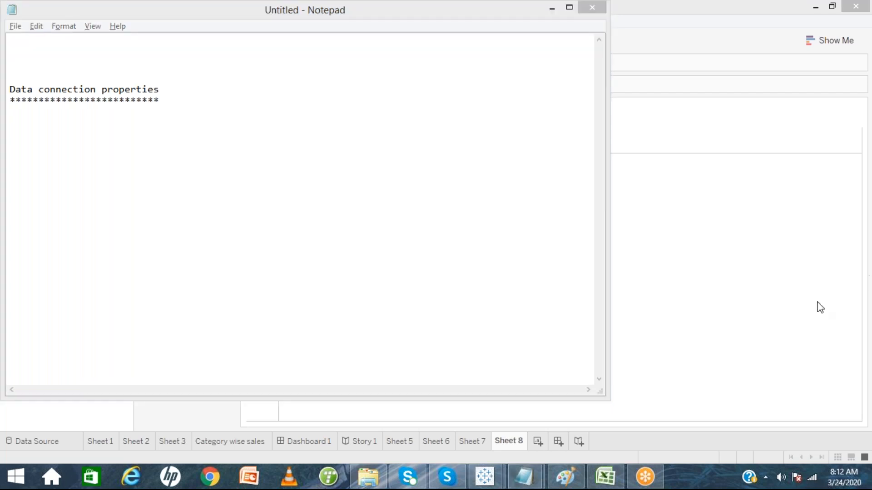
pyautogui.click(764, 301)
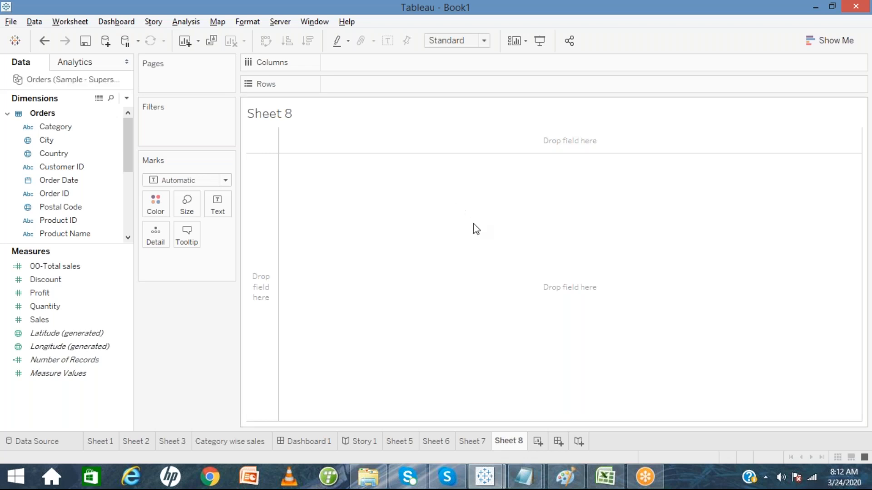
pyautogui.moveTo(529, 479)
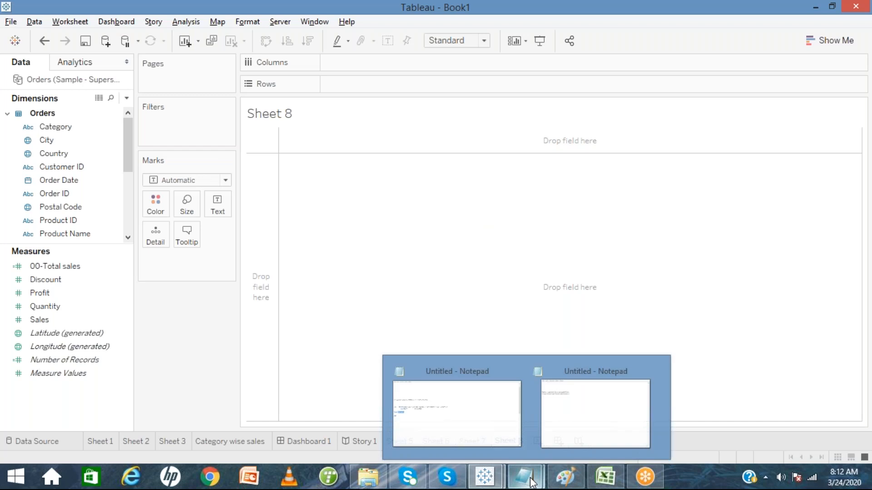
pyautogui.click(608, 407)
# Add the first list item below the heading: "1).How to edit the data connection"
pyautogui.write('1).')
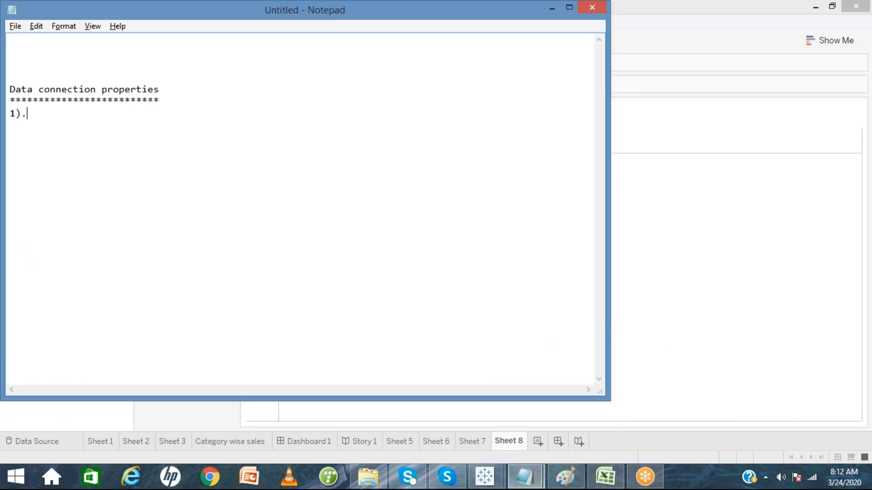
pyautogui.write('H')
pyautogui.press('BackSpace')
pyautogui.write('How toed')
pyautogui.press('BackSpace')
pyautogui.press('BackSpace')
pyautogui.write('edit the dat')
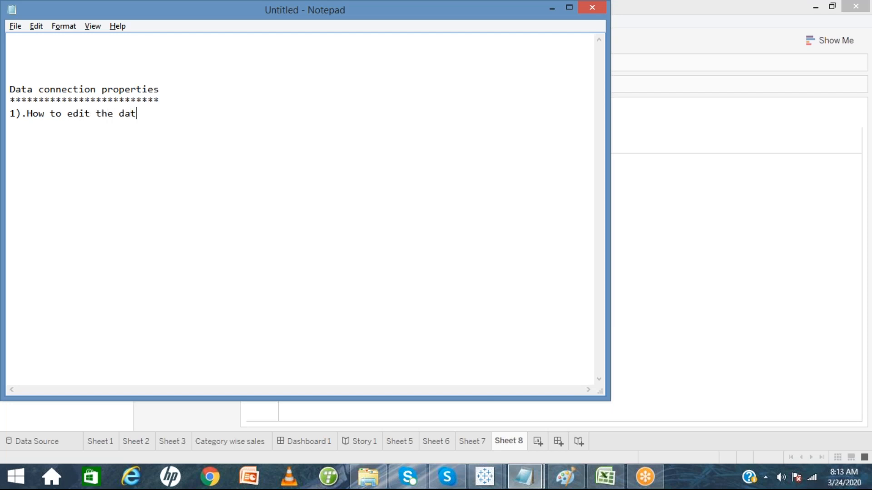
pyautogui.write('a connection  ')
# Add the second list item, "2).How to Renamme thedatacononection", followed by an empty line
pyautogui.write('2)')
pyautogui.write('.How ')
pyautogui.write('to')
pyautogui.press('BackSpace')
pyautogui.press('BackSpace')
pyautogui.write('to')
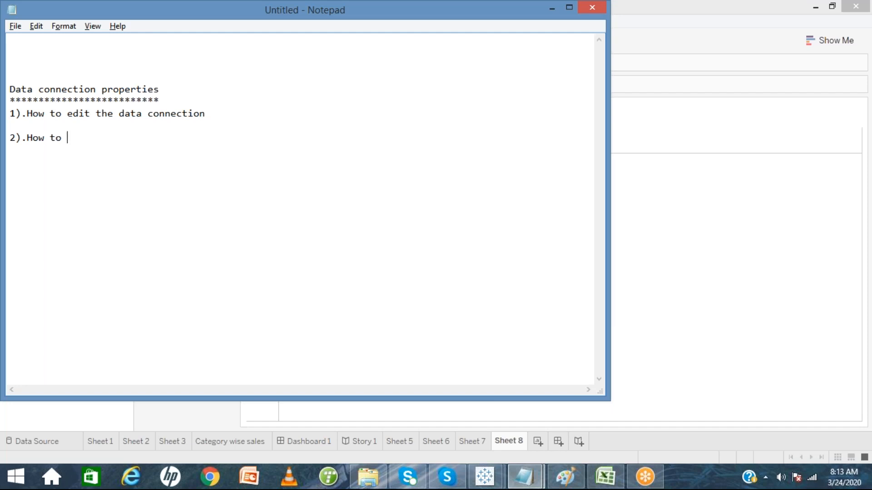
pyautogui.write(' Renamme thedata')
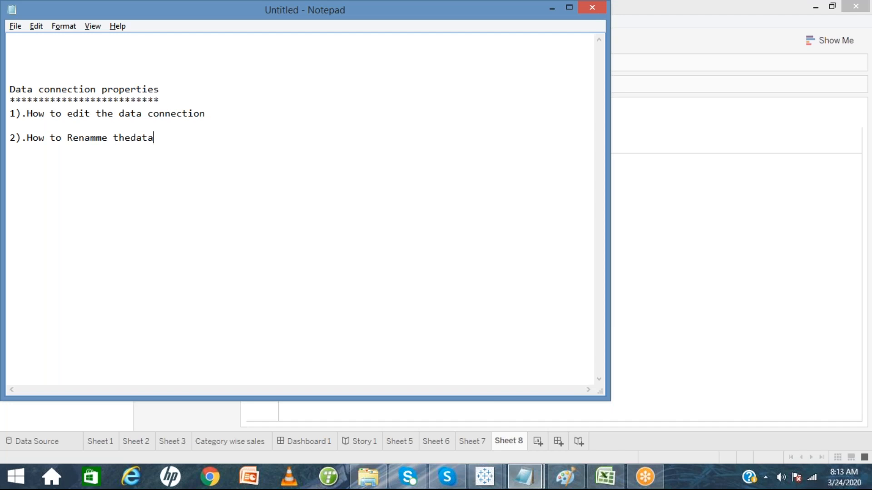
pyautogui.write('cononection')
pyautogui.press('Return')
pyautogui.press('Return')
# Add the third list item, "3).How to close thedata connection", followed by an empty line
pyautogui.write('3).How')
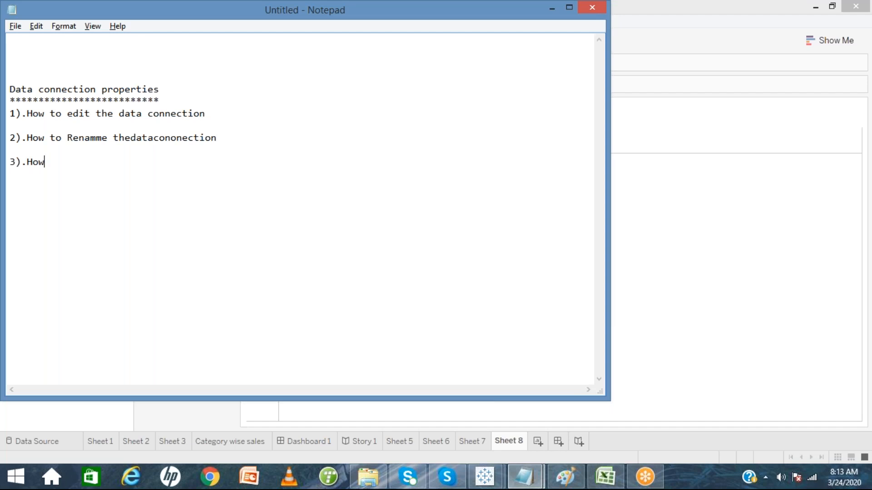
pyautogui.write(' too')
pyautogui.press('BackSpace')
pyautogui.write('close thedata connection')
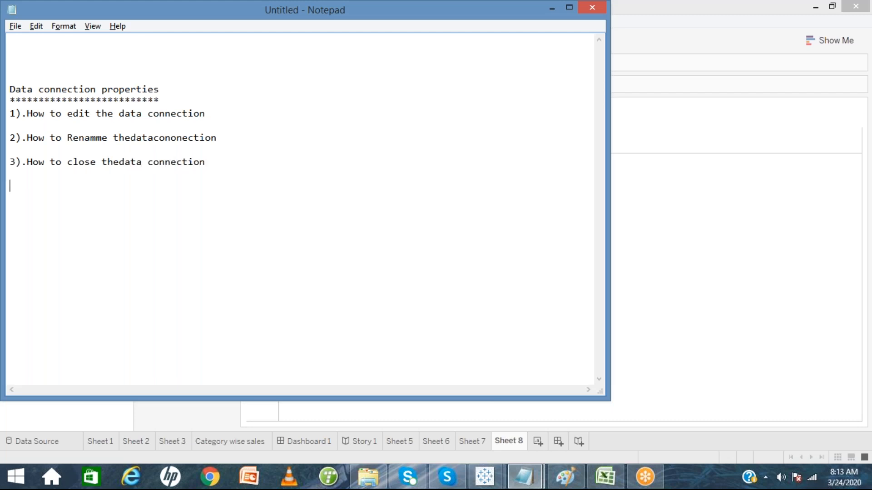
pyautogui.press('Return')
pyautogui.press('Return')
# Add the list items "4).How to Duplicate the dataconnection" and "5).How to Refresh the live connection", separated by empty lines
pyautogui.write('4).How to Duplicate ')
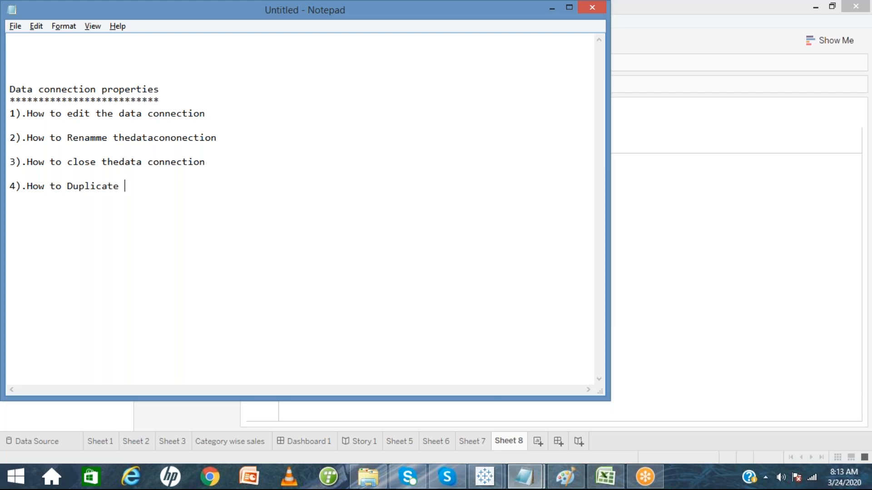
pyautogui.write('the dataconnection  ')
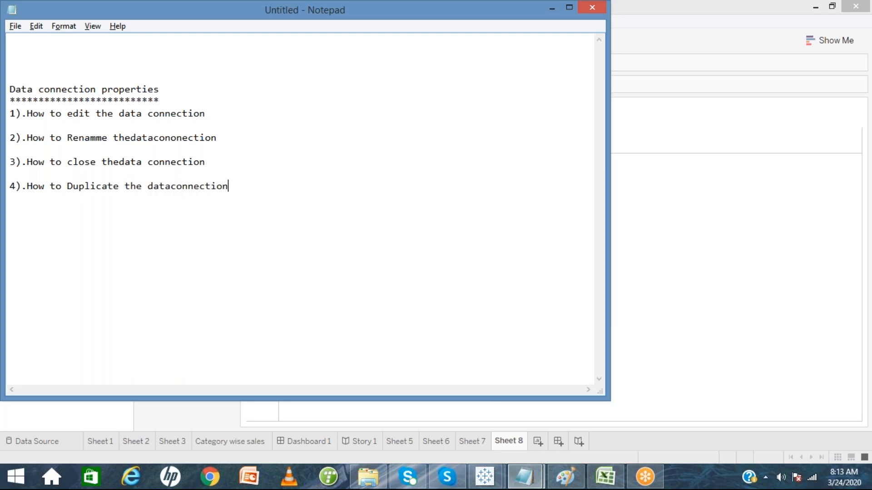
pyautogui.write('5).How to Refresh the live connection')
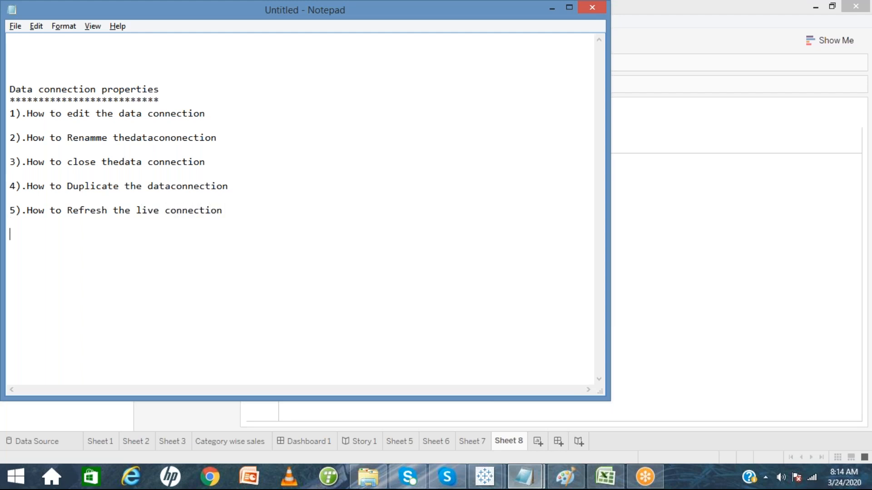
pyautogui.press('Return')
pyautogui.press('Return')
# Add the sixth list item: "6).How to convert the live connection to extract connection"
pyautogui.write('6).How to convert the')
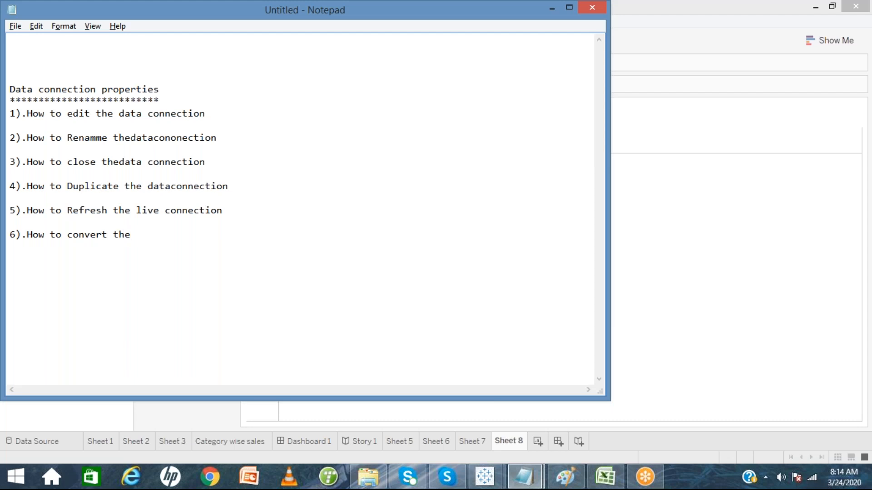
pyautogui.write(' live t')
pyautogui.press('BackSpace')
pyautogui.write('connection to ')
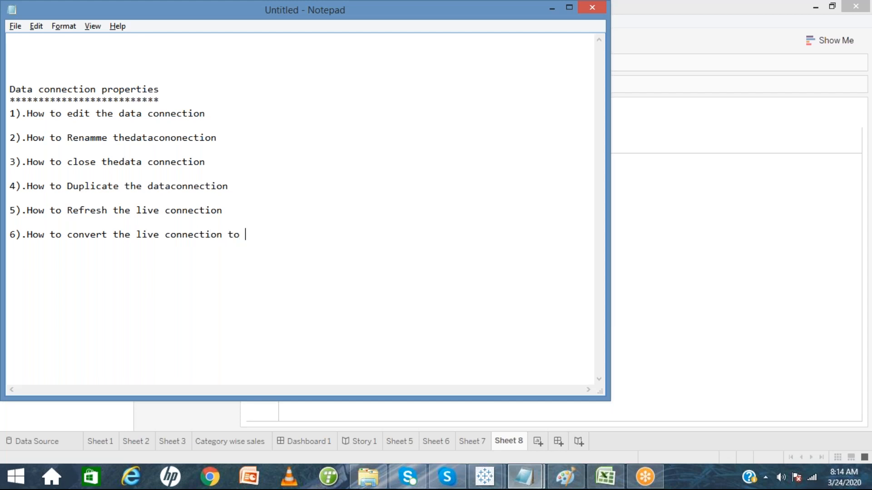
pyautogui.write('extract connection')
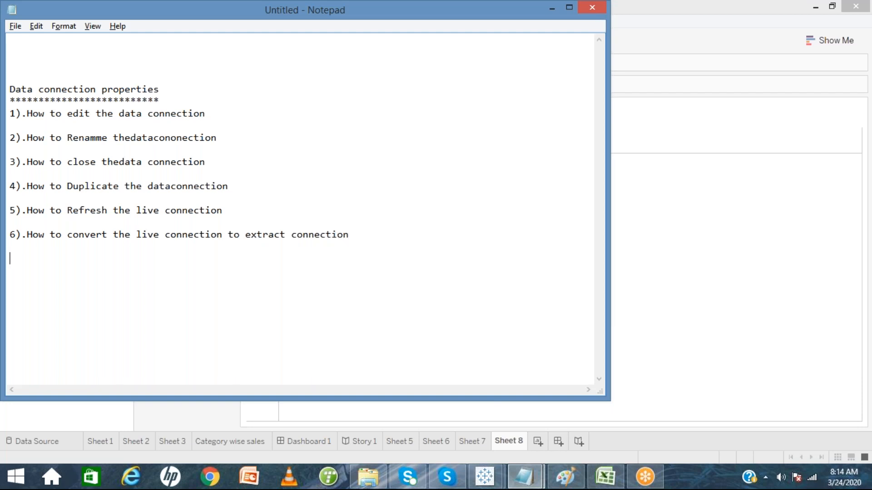
# Add the seventh list item, "7),how to Refresh the exxtract connection", followed by an empty line
pyautogui.write('7),how to Refresh the ex')
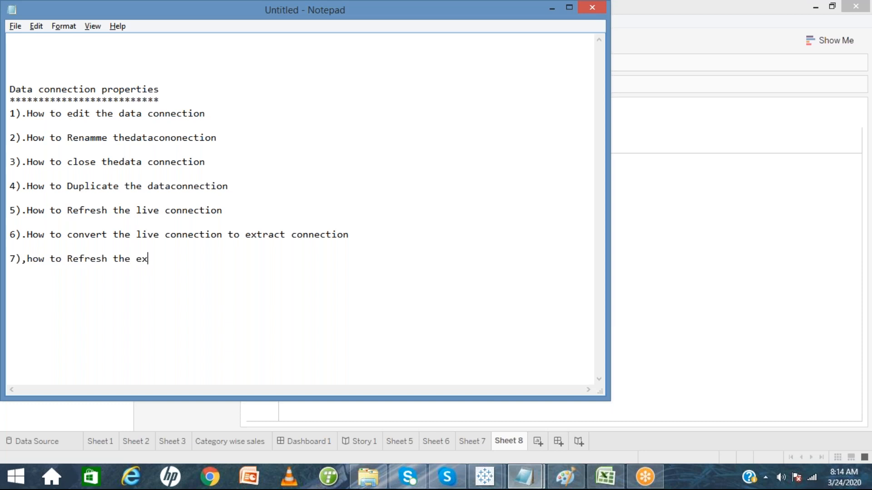
pyautogui.write('xtract connection')
pyautogui.press('Return')
pyautogui.press('Return')
# Add the eighth list item, "8).How to convert extract connection to live connection", followed by an empty line
pyautogui.write('8).Ho')
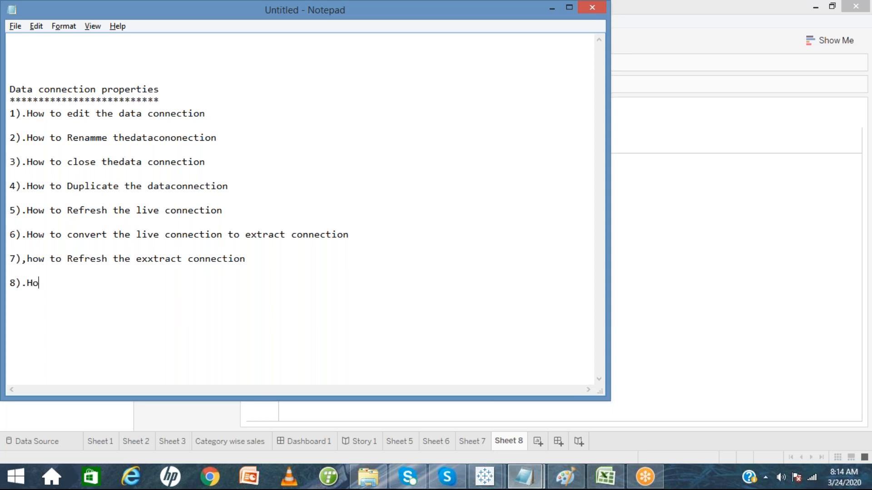
pyautogui.write('w to convert extract con')
pyautogui.press('BackSpace')
pyautogui.press('BackSpace')
pyautogui.press('BackSpace')
pyautogui.write('connection')
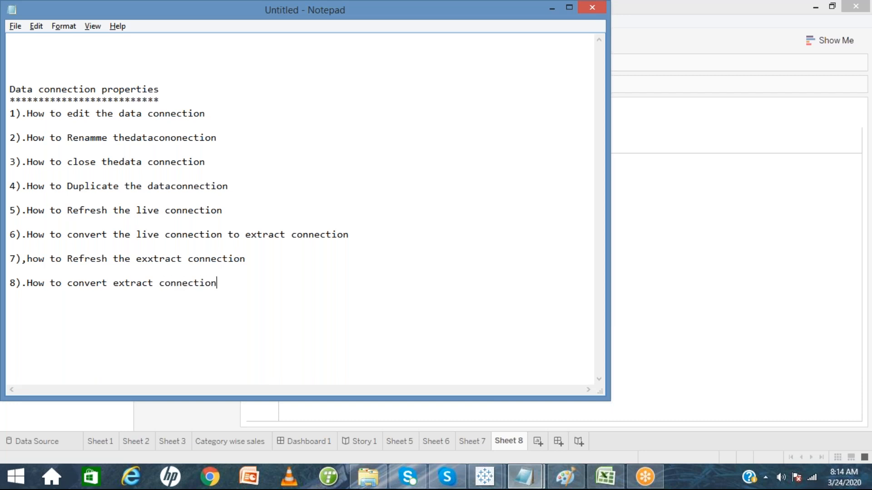
pyautogui.write(' to live connection')
pyautogui.press('Return')
pyautogui.press('Return')
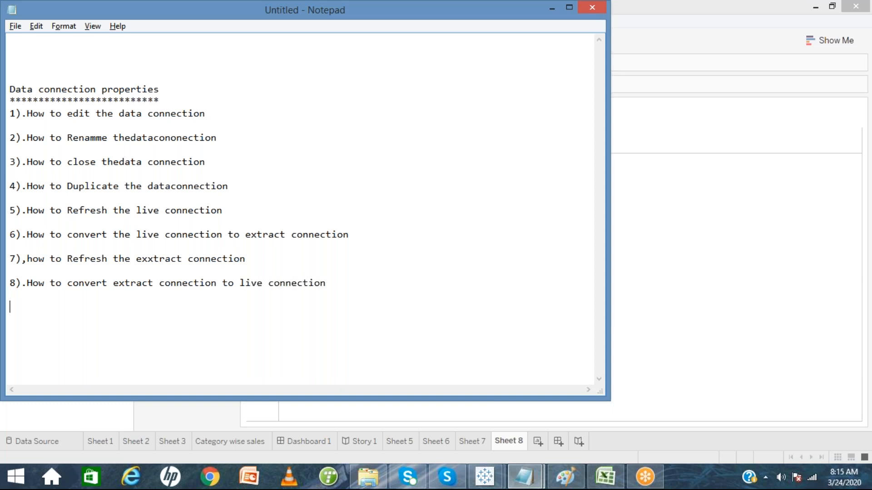
# Add the ninth list item, "9).How to change the start month of theyear", followed by an empty line
pyautogui.write('9')
pyautogui.write(').')
pyautogui.write('How')
pyautogui.write(' to ')
pyautogui.write('change the')
pyautogui.write(' start ddady')
pyautogui.press('BackSpace')
pyautogui.press('BackSpace')
pyautogui.press('BackSpace')
pyautogui.press('BackSpace')
pyautogui.press('BackSpace')
pyautogui.write('mmon')
pyautogui.press('BackSpace')
pyautogui.press('BackSpace')
pyautogui.press('BackSpace')
pyautogui.press('BackSpace')
pyautogui.press('BackSpace')
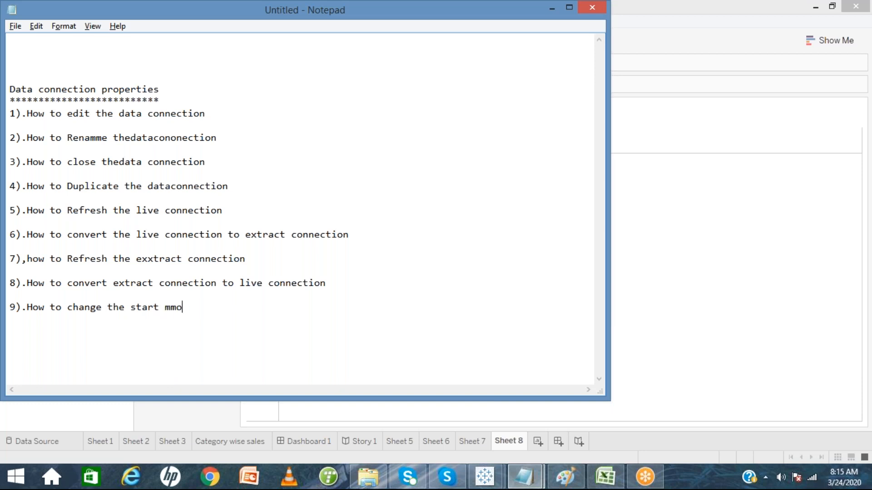
pyautogui.write('onth of theyear')
pyautogui.press('Return')
pyautogui.press('Return')
# Add the tenth list item, "10).how to chane the start day of theweek", followed by an empty line
pyautogui.write('10).')
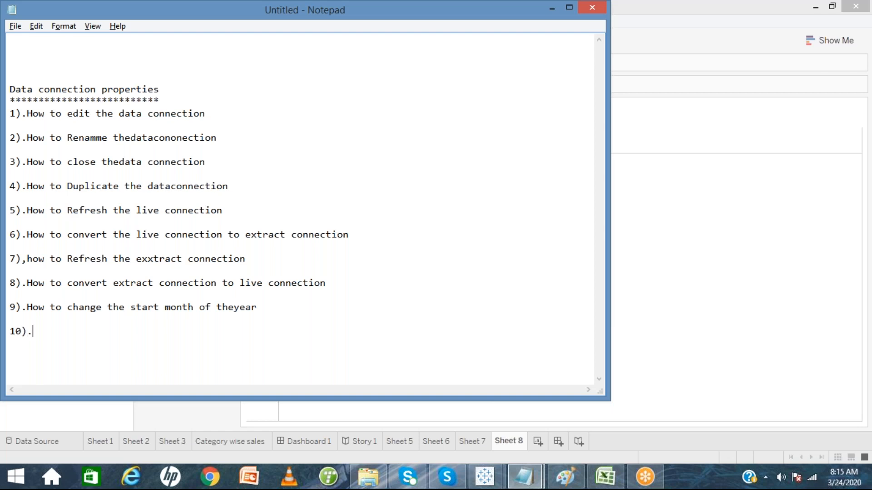
pyautogui.write('how  ')
pyautogui.write('to ')
pyautogui.write('chane the ')
pyautogui.write('da')
pyautogui.press('BackSpace')
pyautogui.press('BackSpace')
pyautogui.write('sata')
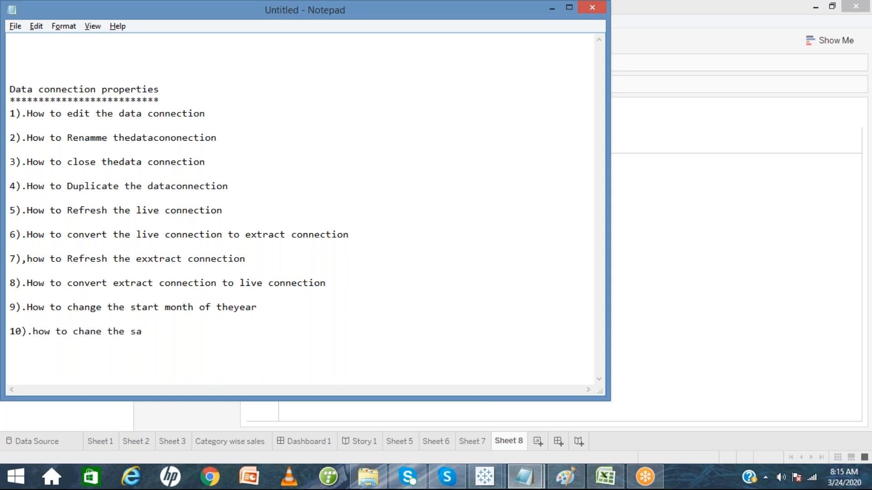
pyautogui.press('BackSpace')
pyautogui.press('BackSpace')
pyautogui.press('BackSpace')
pyautogui.press('BackSpace')
pyautogui.write('start day of thewee')
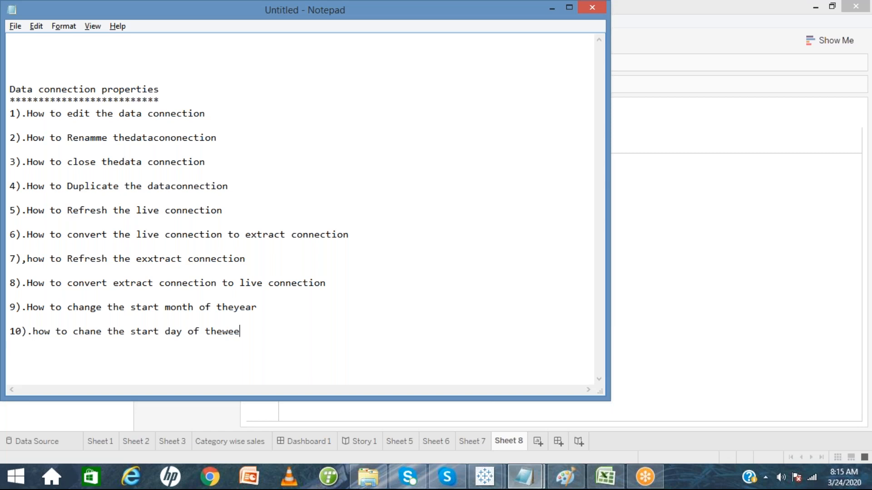
pyautogui.write('k')
pyautogui.press('Return')
pyautogui.press('Return')
# Add the item "11).how to savethedata connection" and insert an extra empty line after items 4 and 8 to group the list
pyautogui.write('11).how to save')
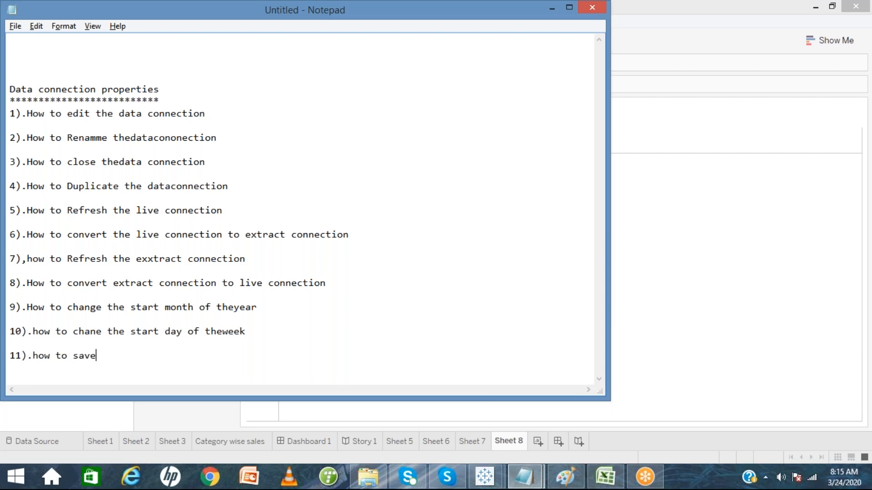
pyautogui.write('thedata connection')
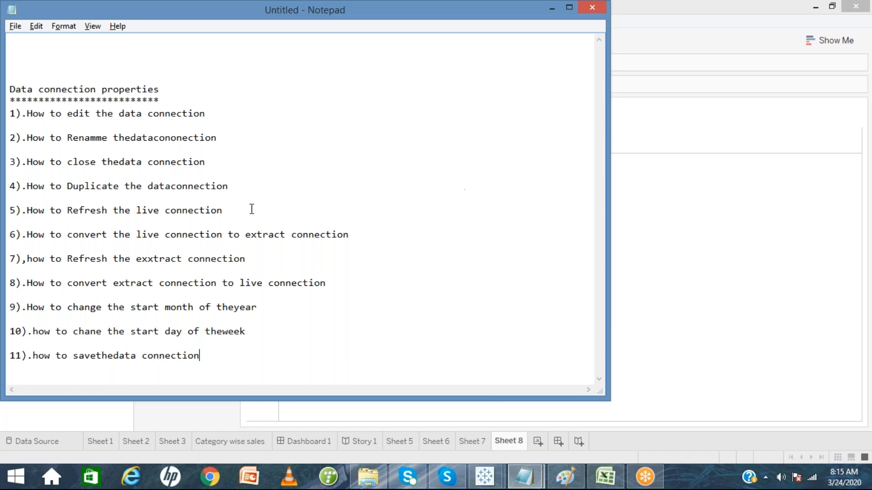
pyautogui.click(230, 186)
pyautogui.press('Return')
pyautogui.click(341, 294)
pyautogui.press('Return')
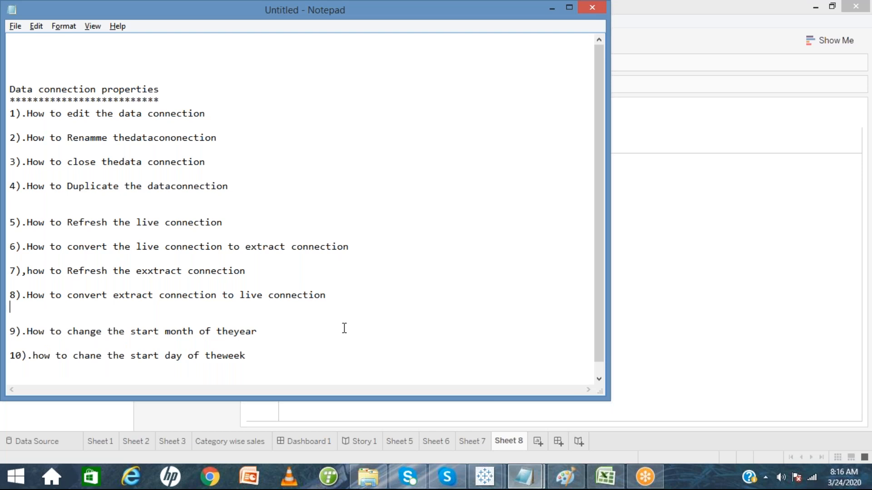
# Switch to Tableau, open the Orders (Sample - Superstore) data source for editing, and return to Sheet 8
pyautogui.click(676, 225)
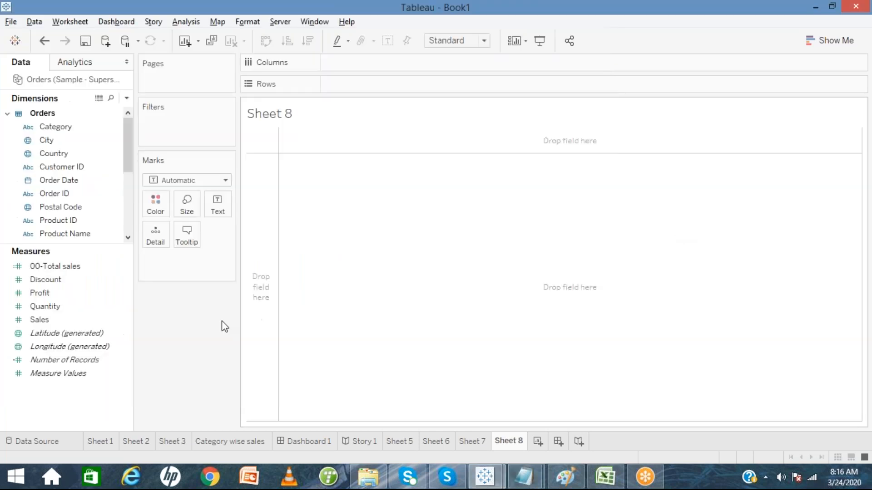
pyautogui.rightClick(83, 80)
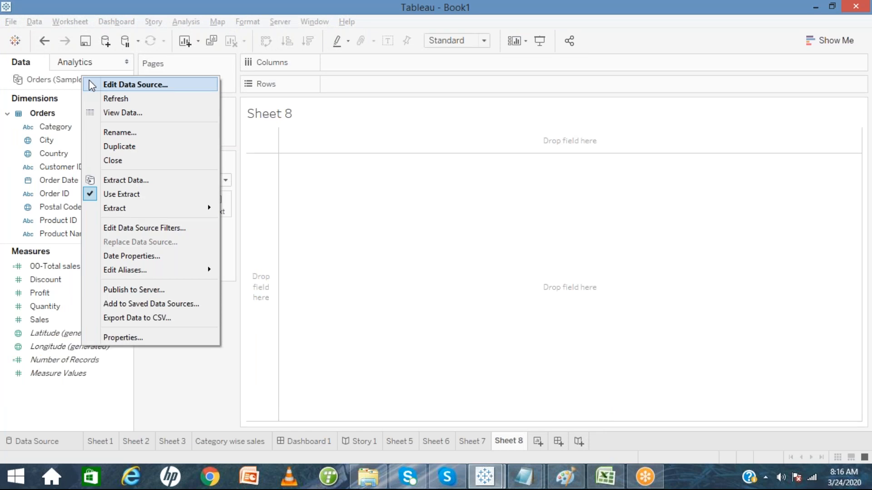
pyautogui.click(89, 80)
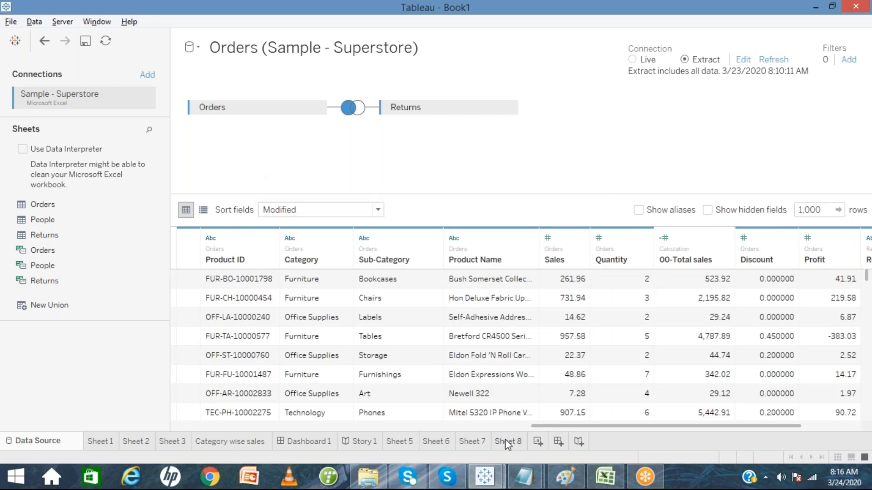
pyautogui.click(507, 441)
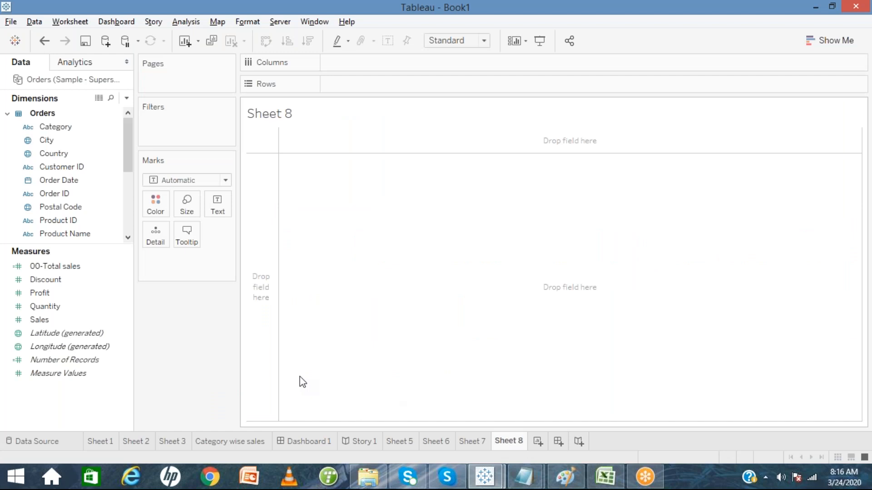
# Switch to Notepad and insert the missing spaces in list item 2 so it reads "2).How to Renamme the data cononection"
pyautogui.click(525, 482)
pyautogui.click(588, 421)
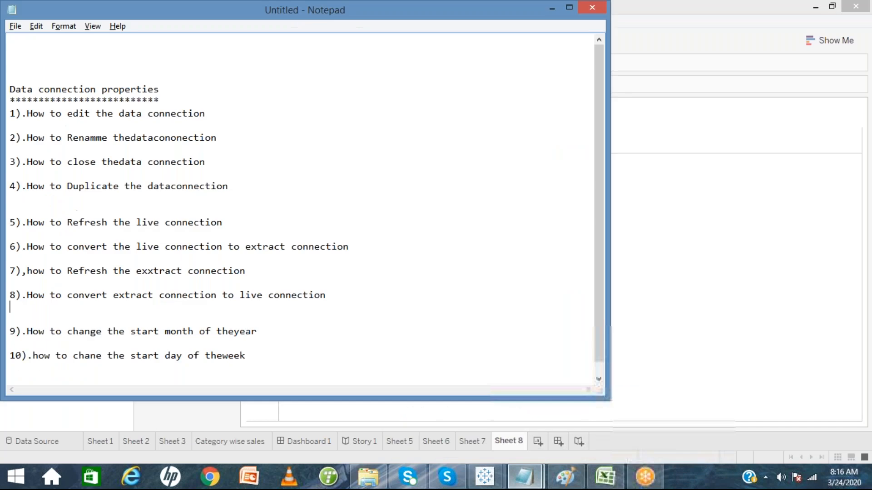
pyautogui.click(131, 138)
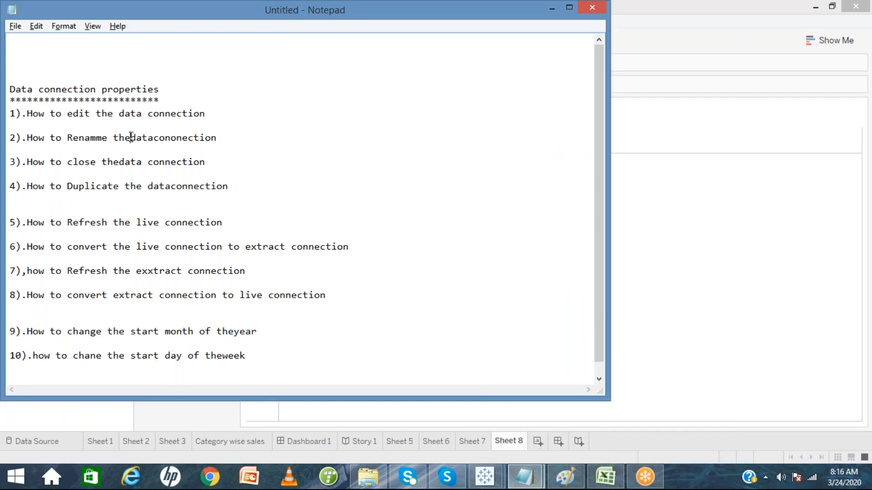
pyautogui.click(158, 138)
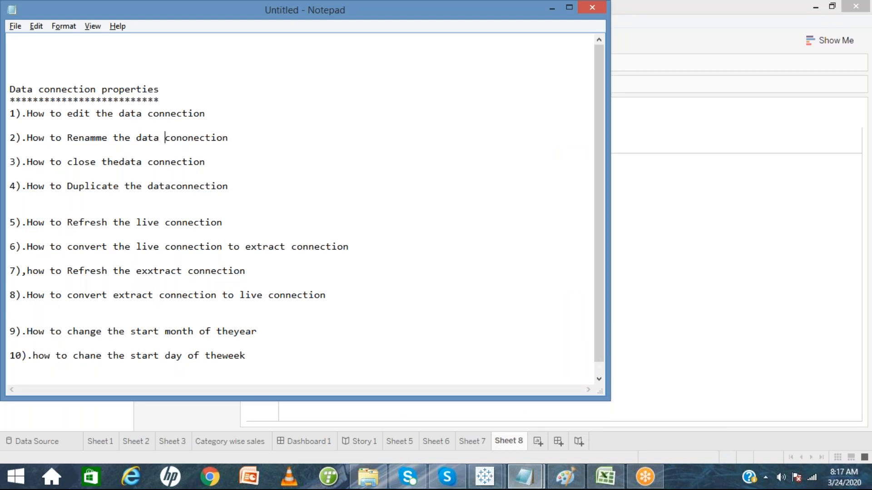
# Switch to Tableau, rename the Orders (Sample - Superstore) data source as "Order Table", and check the next topic in the Notepad list
pyautogui.hotkey('alt', 'Tab')
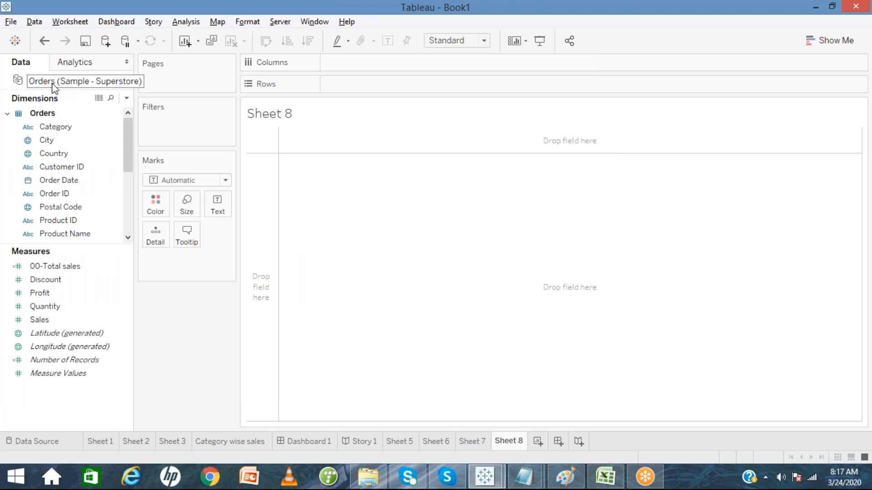
pyautogui.rightClick(87, 82)
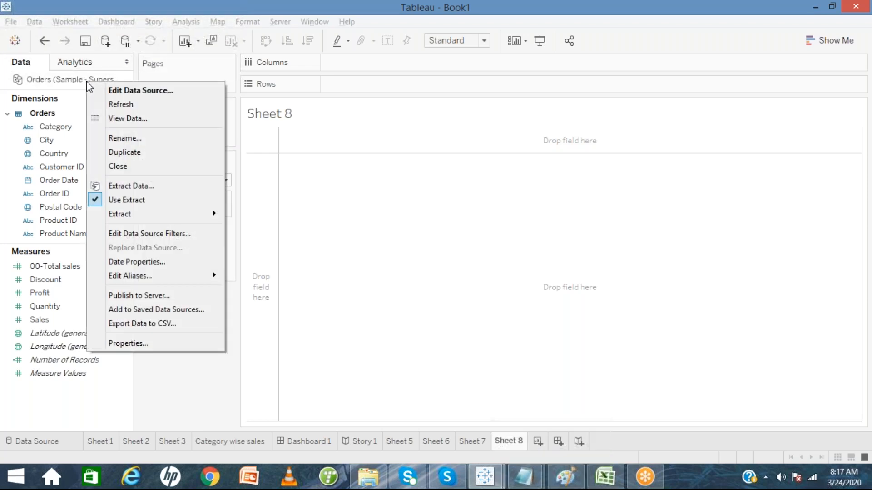
pyautogui.click(123, 139)
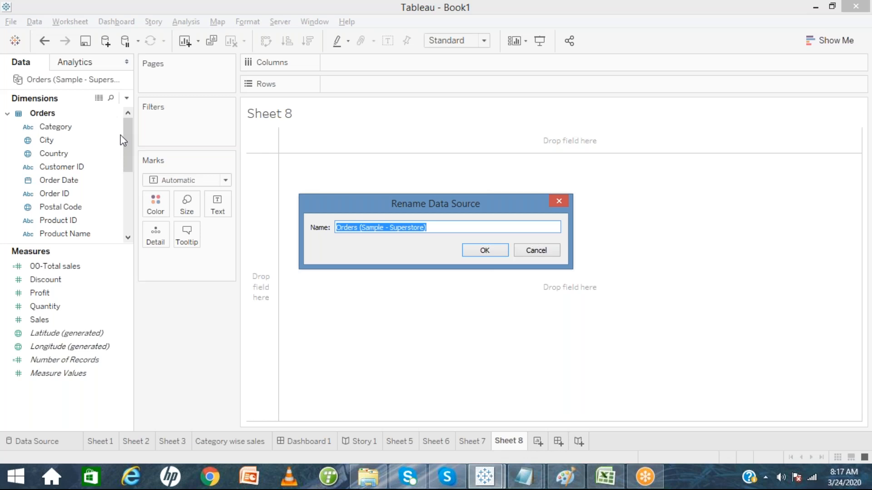
pyautogui.write('Order')
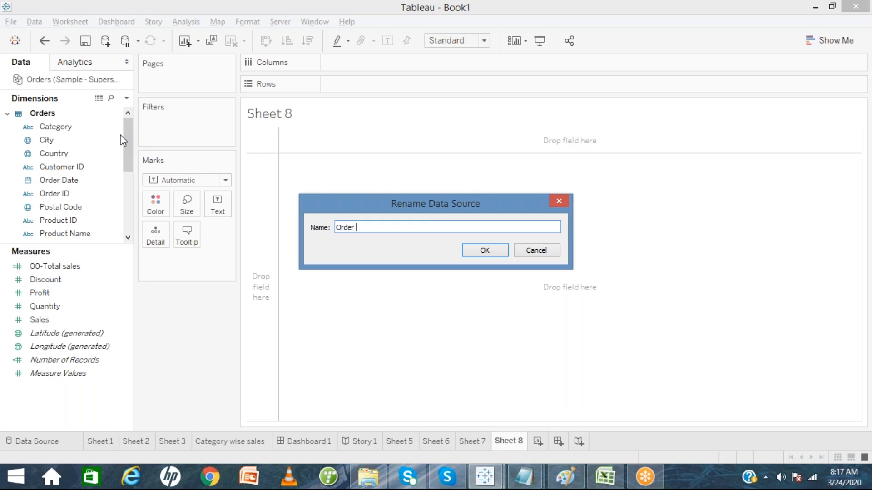
pyautogui.write(' Table')
pyautogui.press('Return')
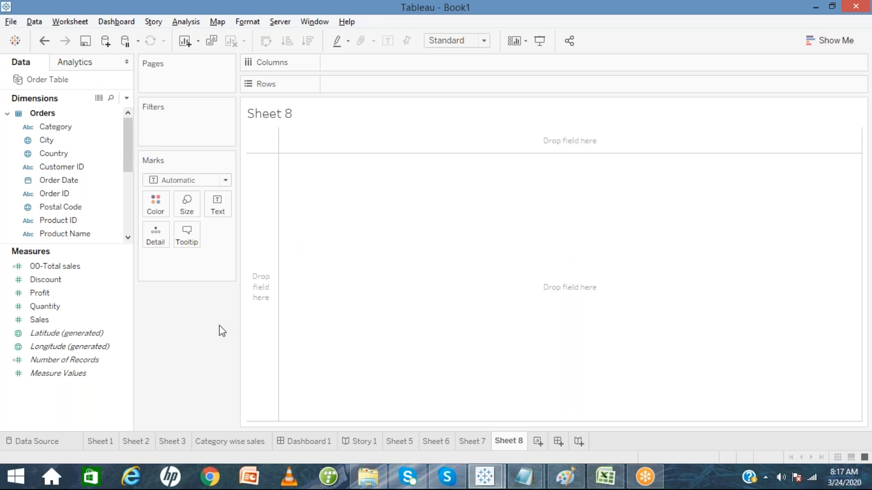
pyautogui.hotkey('alt', 'Tab')
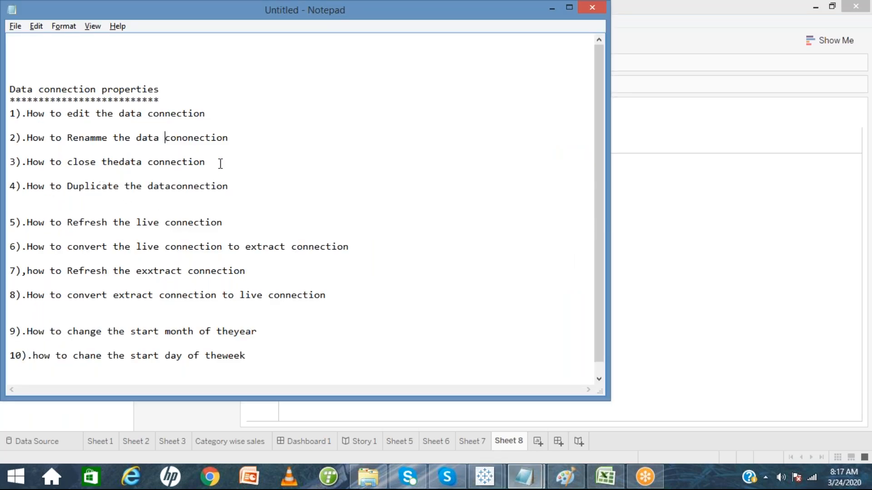
pyautogui.hotkey('alt', 'Tab')
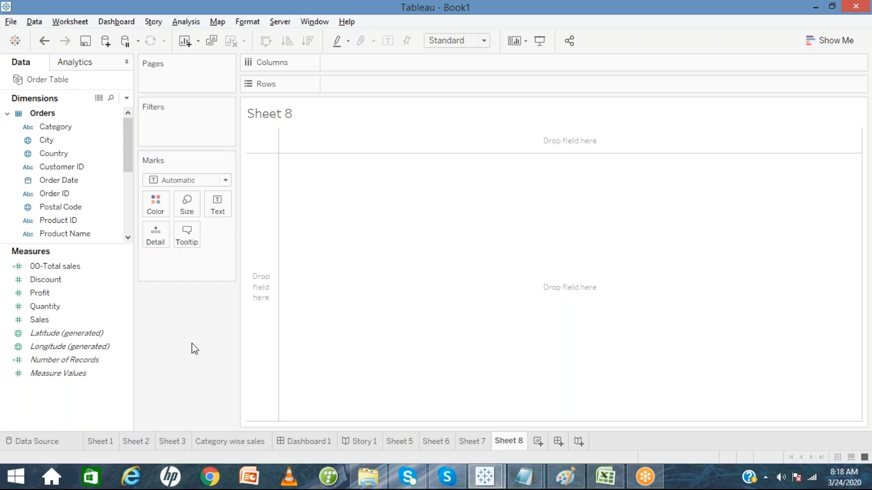
pyautogui.click(106, 42)
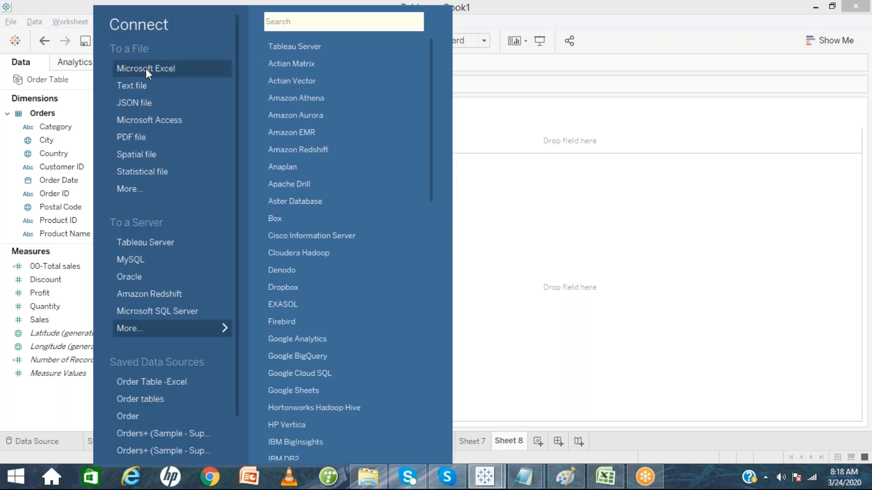
pyautogui.click(146, 68)
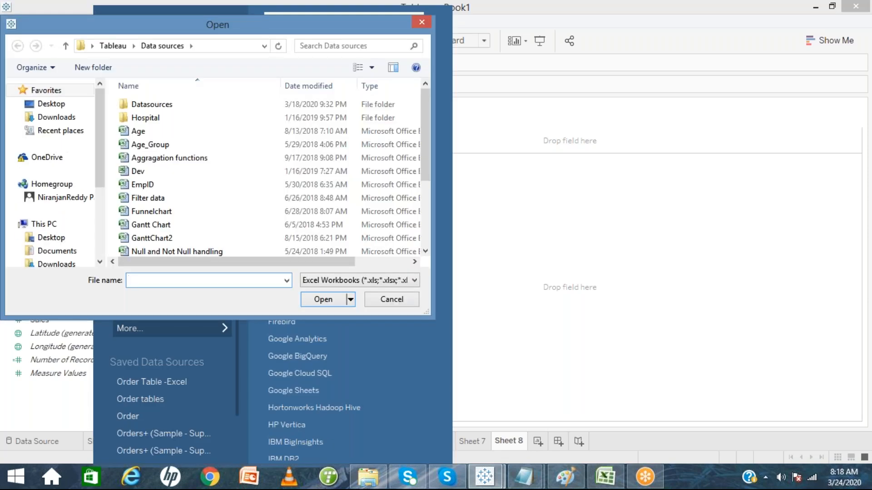
pyautogui.doubleClick(150, 107)
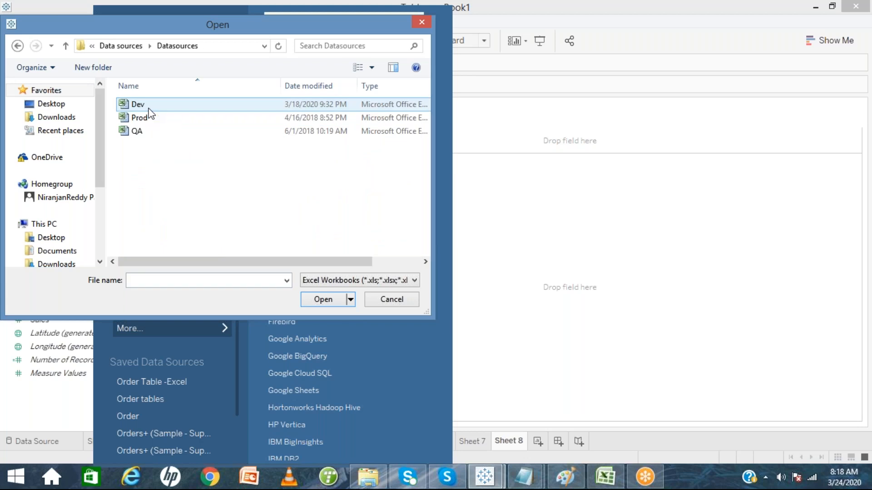
pyautogui.click(148, 108)
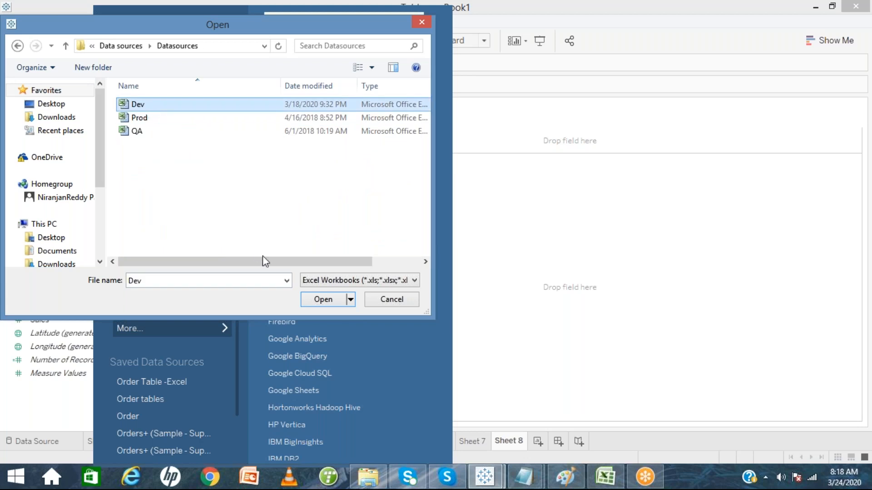
pyautogui.click(391, 300)
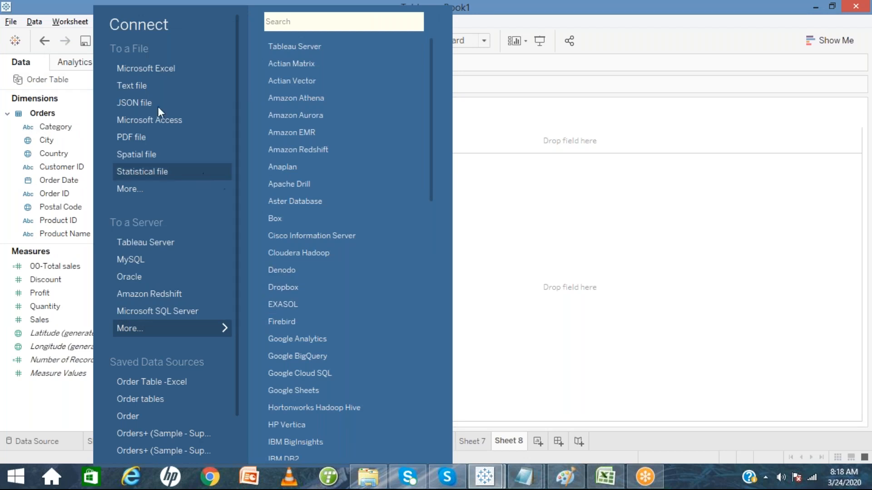
pyautogui.click(520, 185)
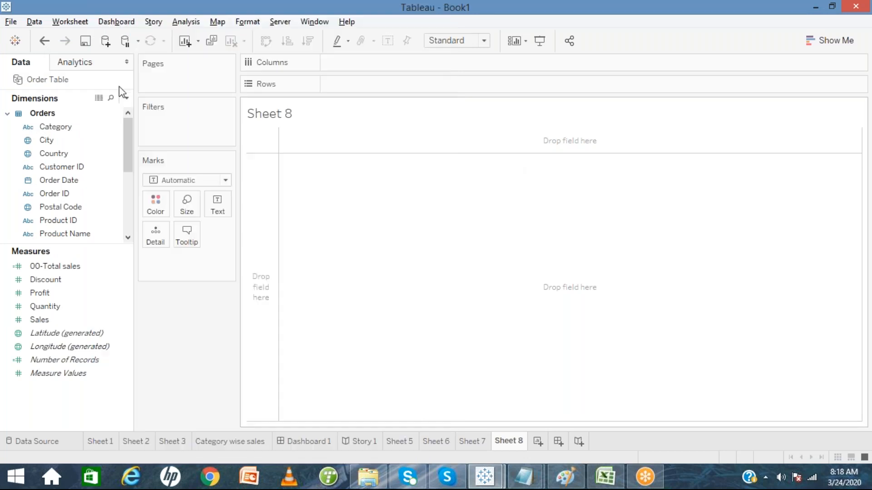
# Connect to the Microsoft Excel file "Null and Not Null handling" as an additional data source and return to Sheet 8
pyautogui.click(104, 45)
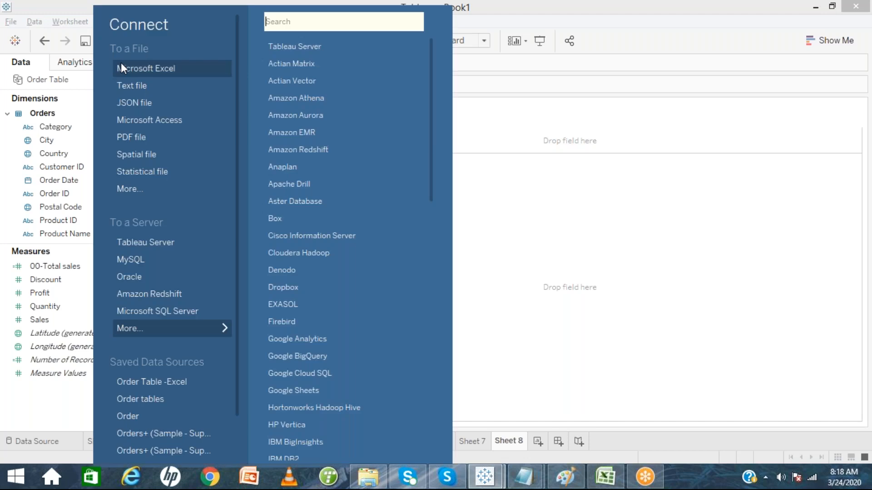
pyautogui.click(127, 67)
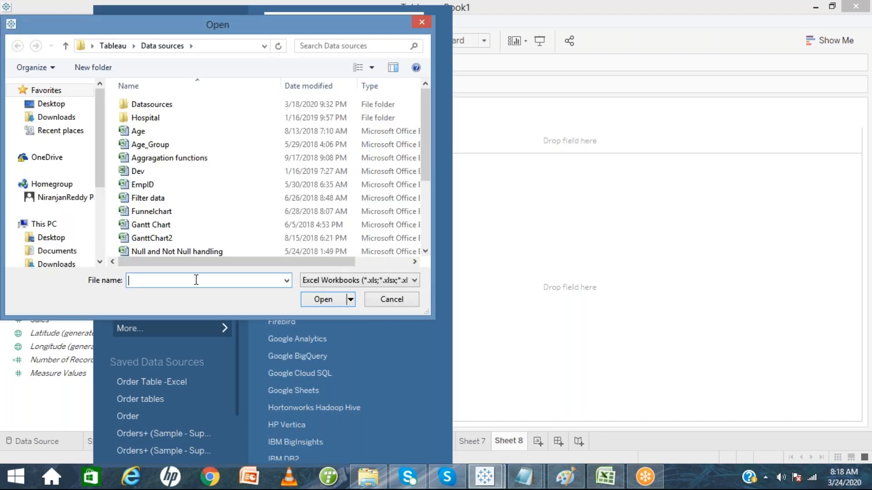
pyautogui.doubleClick(184, 251)
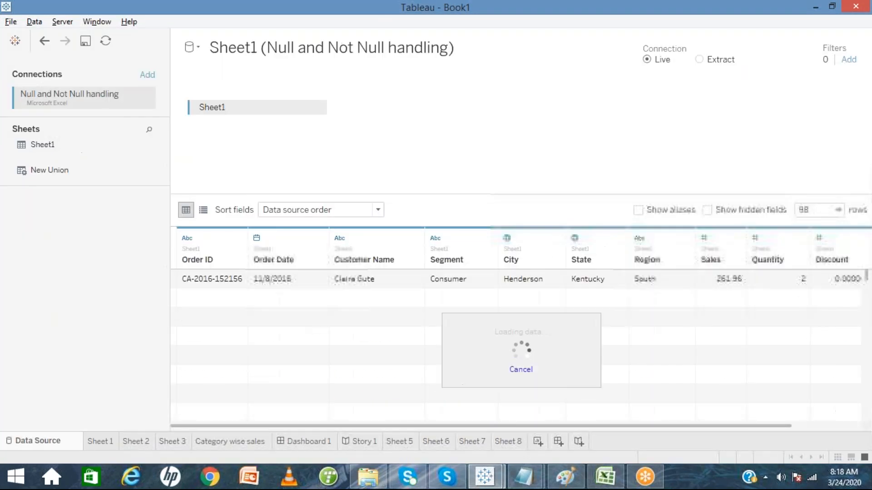
pyautogui.click(510, 444)
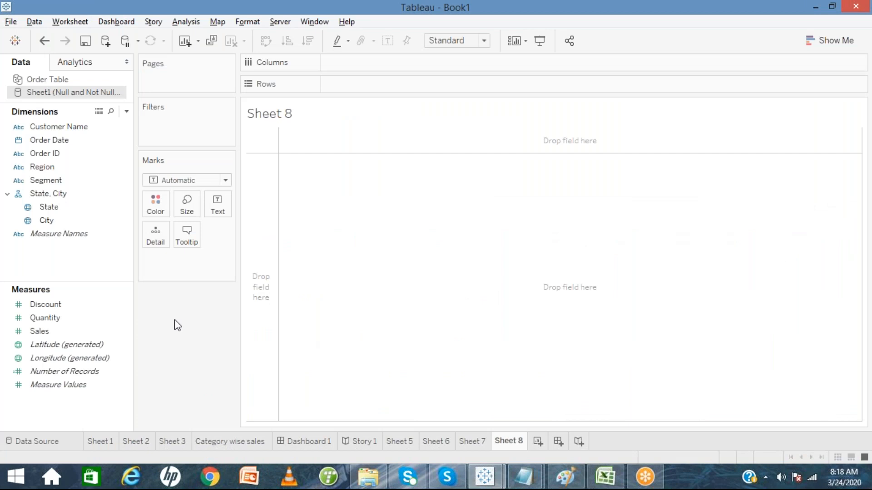
# Try to close the Order Table data source
pyautogui.click(48, 79)
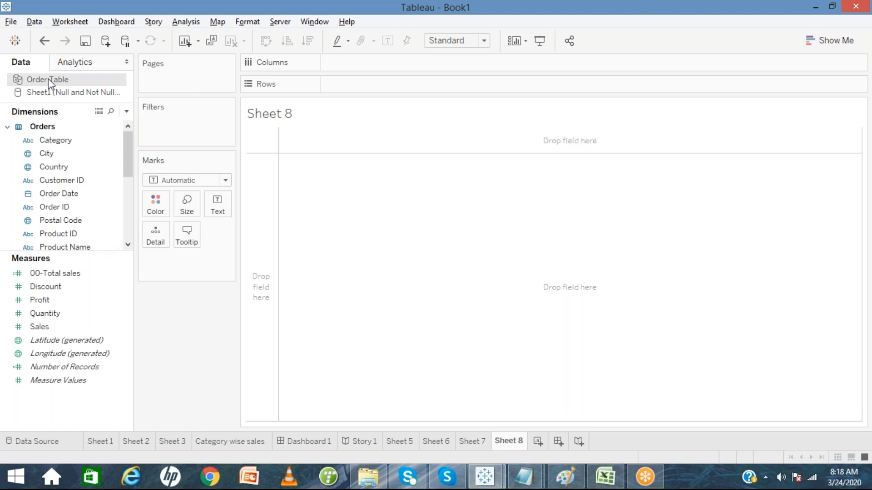
pyautogui.rightClick(48, 78)
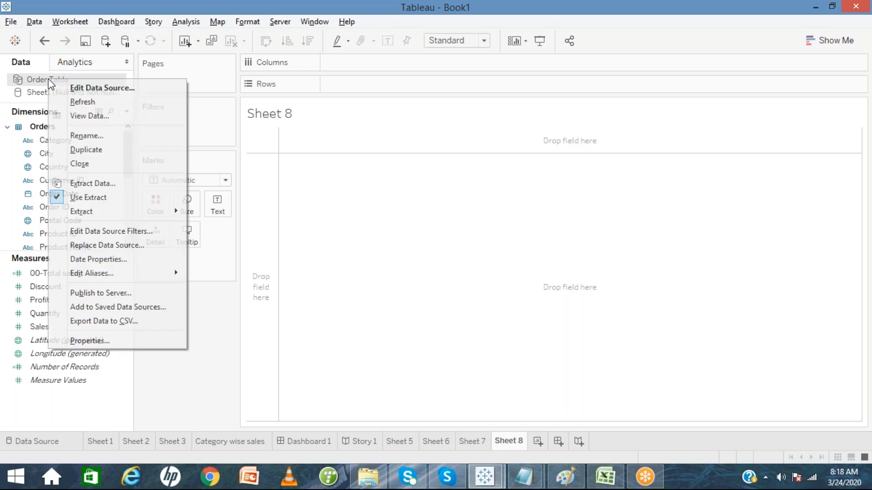
pyautogui.click(78, 164)
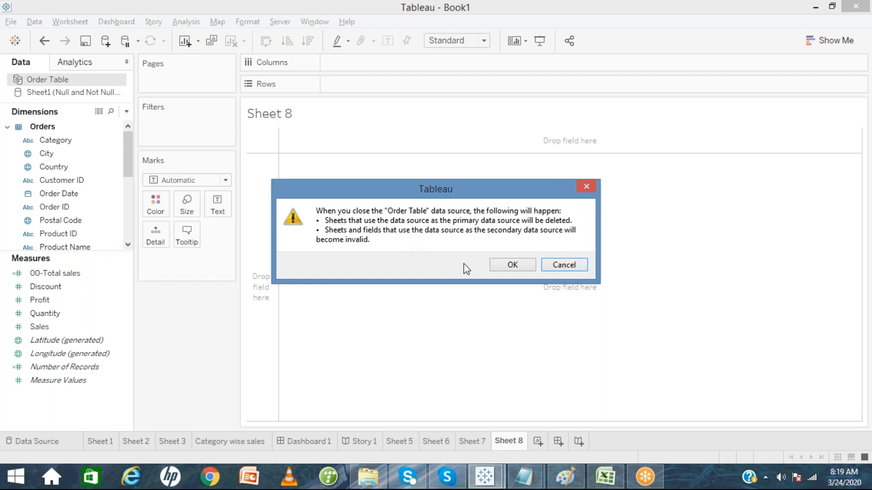
pyautogui.click(507, 268)
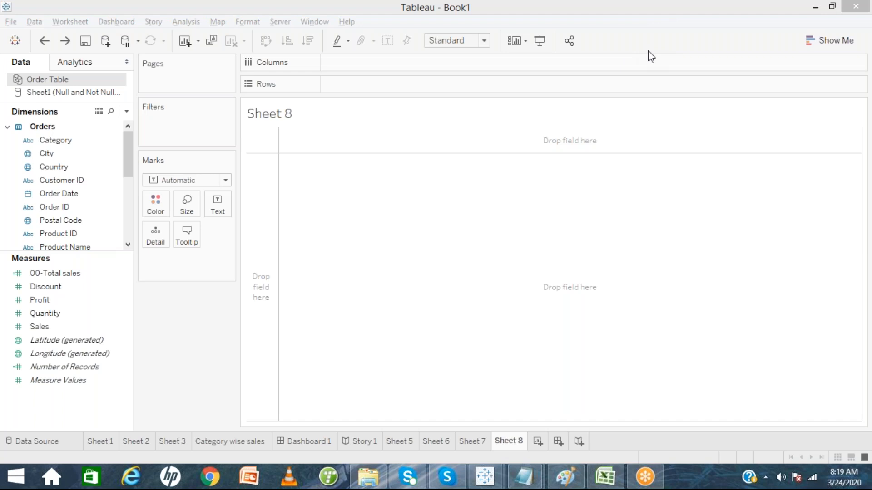
pyautogui.click(391, 279)
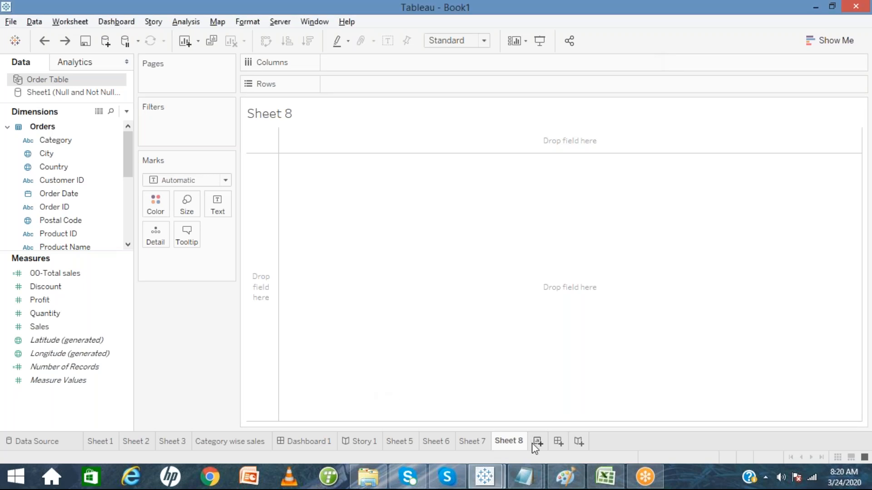
# Check the fourth topic in the Notepad list and duplicate the Order Table data source in Tableau
pyautogui.moveTo(532, 475)
pyautogui.click(585, 412)
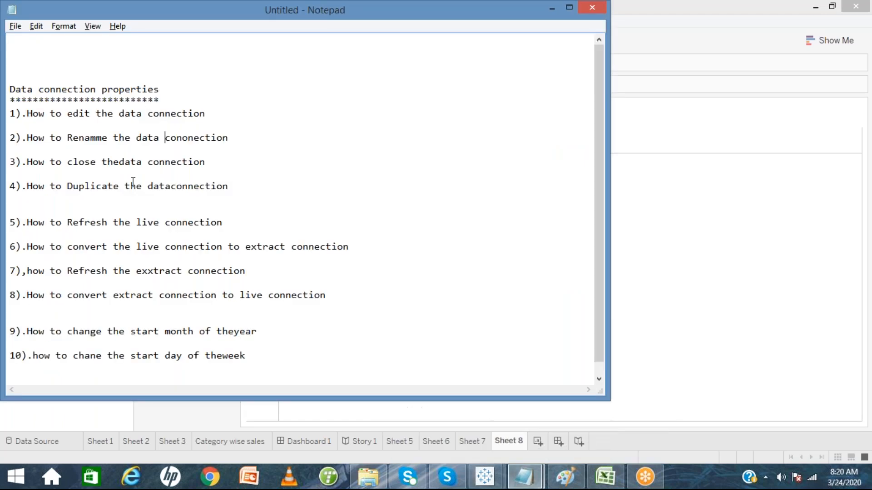
pyautogui.click(626, 212)
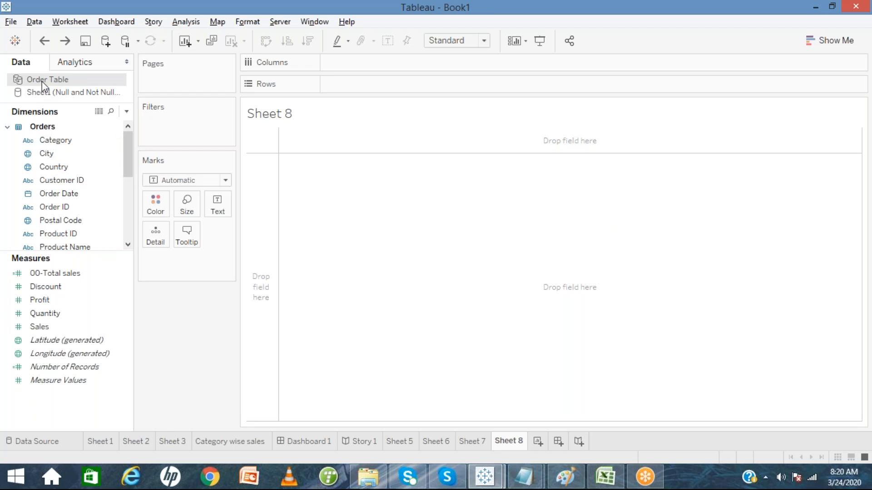
pyautogui.rightClick(41, 81)
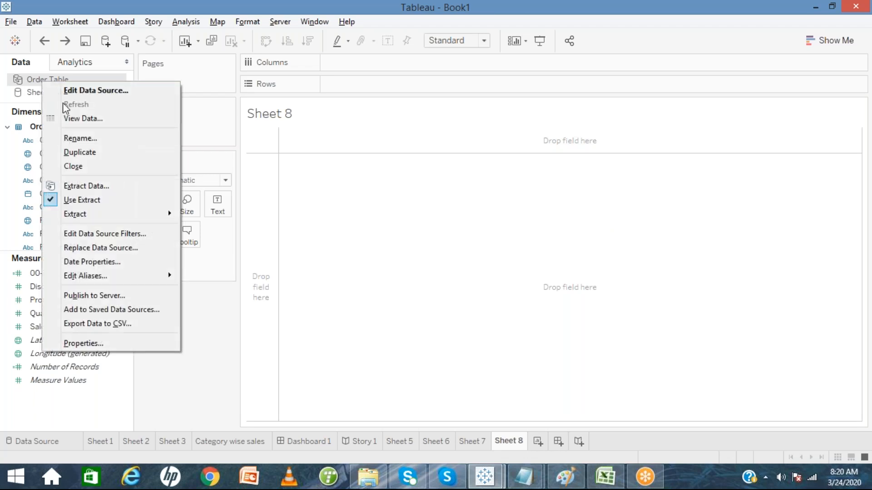
pyautogui.click(78, 152)
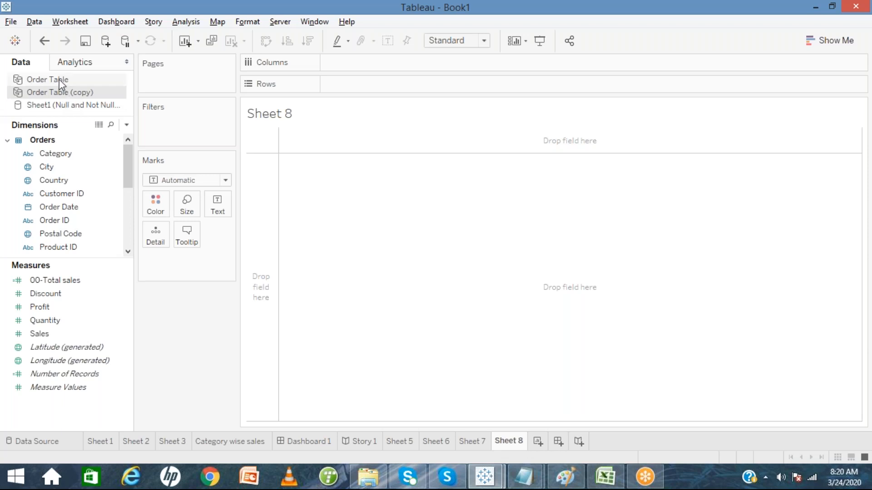
pyautogui.click(59, 79)
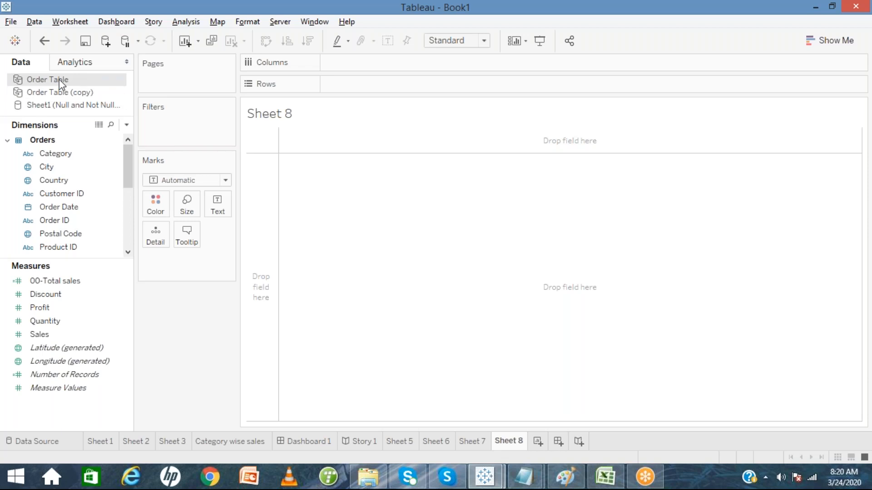
pyautogui.rightClick(59, 79)
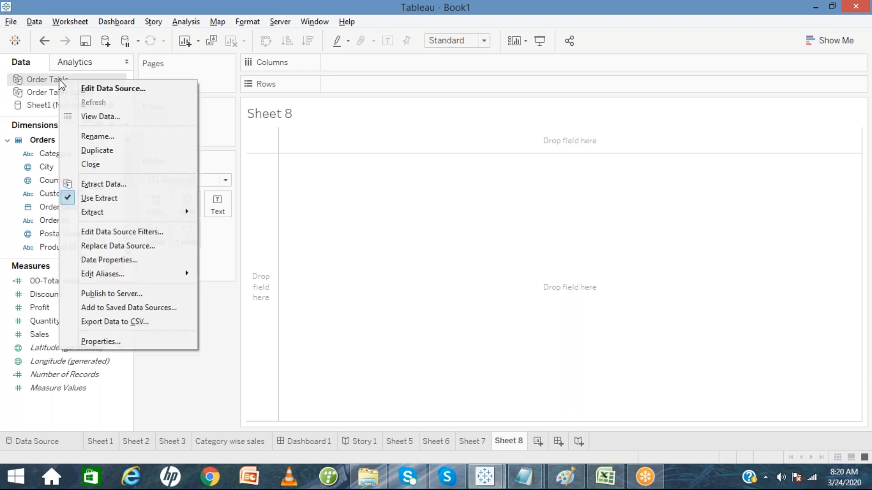
pyautogui.click(96, 166)
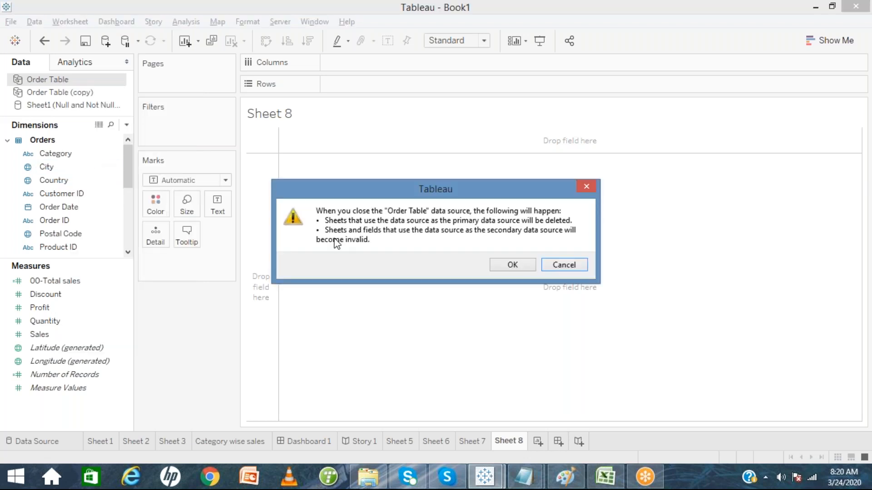
pyautogui.click(563, 265)
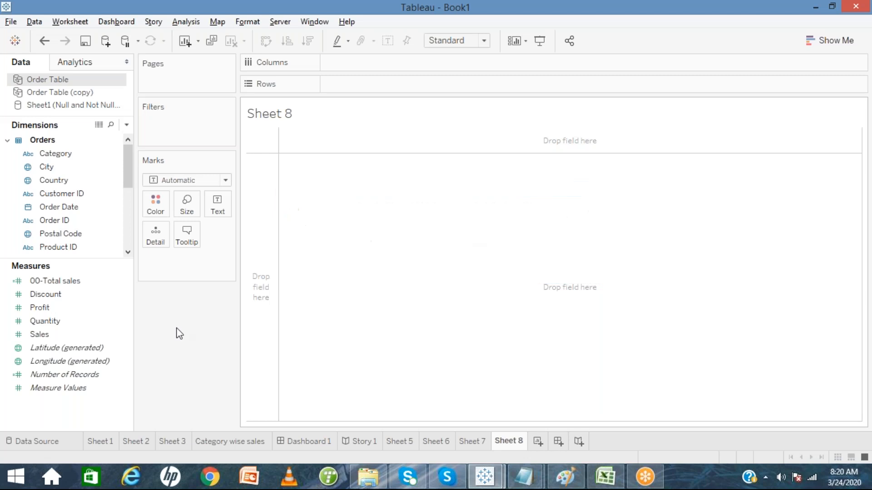
# Replace the Order Table data source with Order Table (copy) in all worksheets and dashboards
pyautogui.rightClick(58, 93)
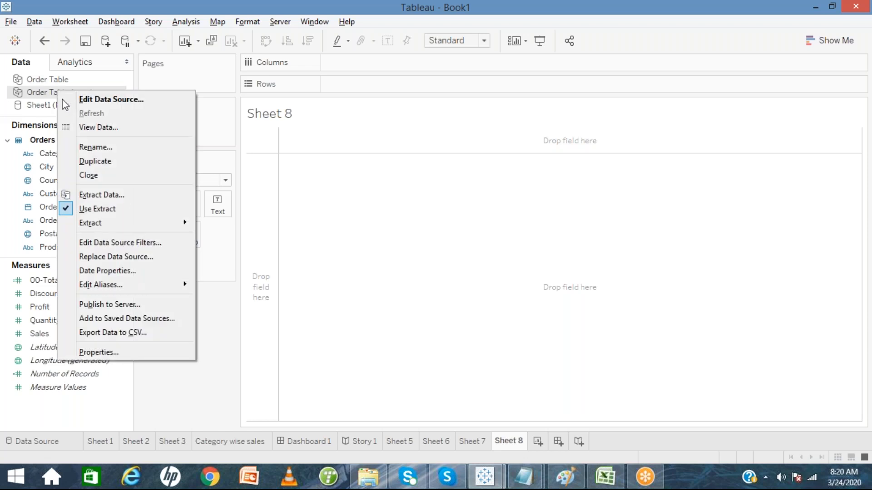
pyautogui.click(118, 257)
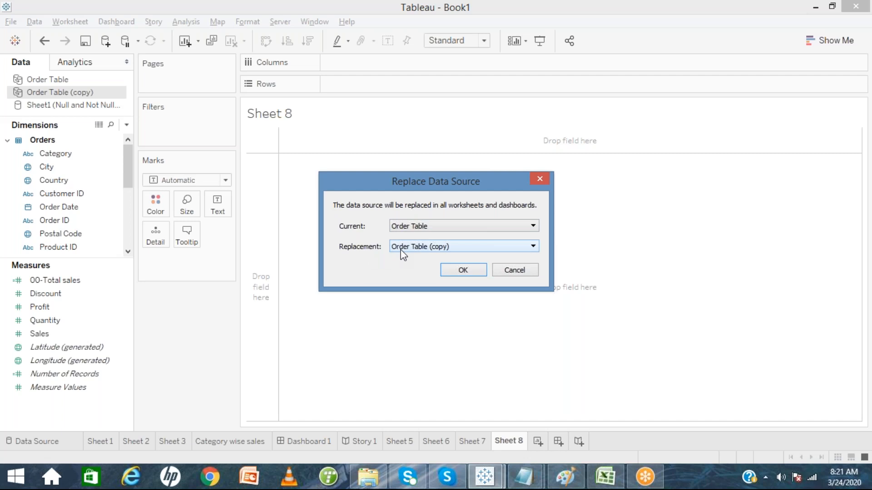
pyautogui.click(456, 272)
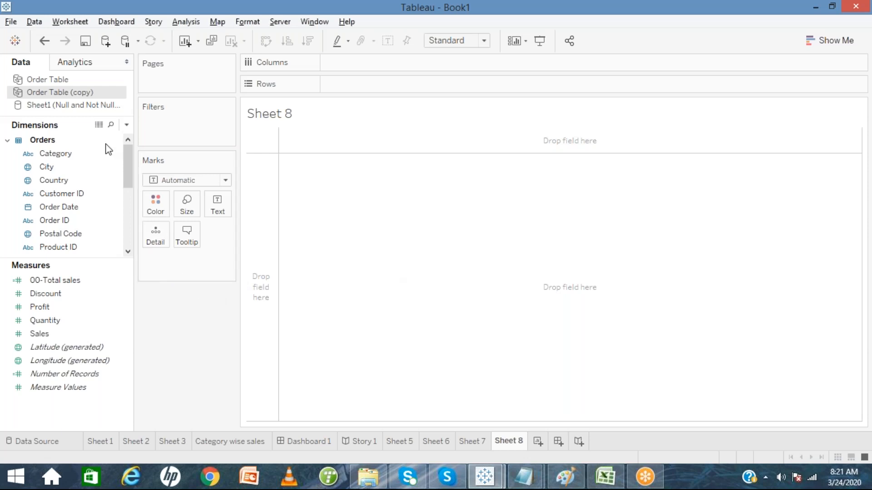
# Close the original Order Table data source, keeping its copy in the workbook
pyautogui.click(58, 80)
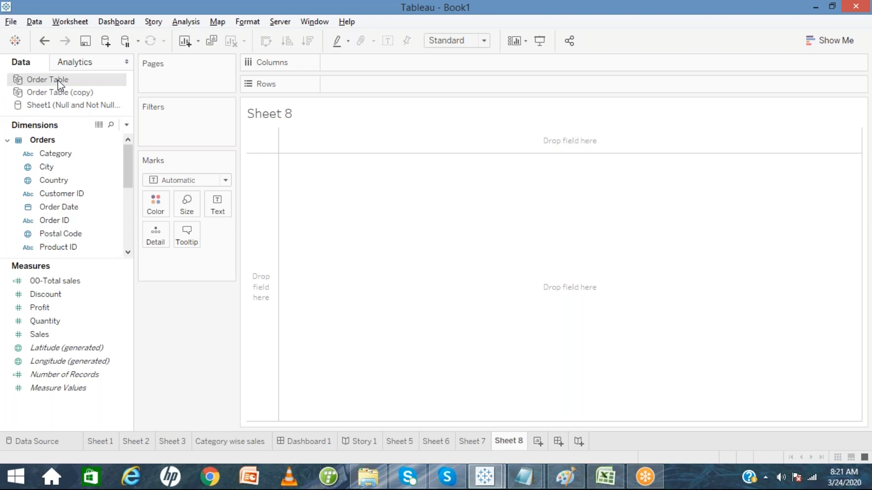
pyautogui.rightClick(58, 80)
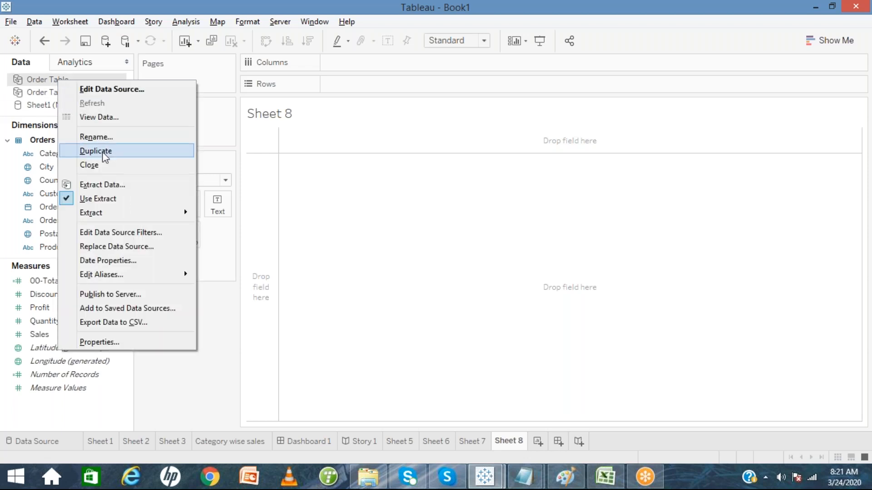
pyautogui.click(103, 164)
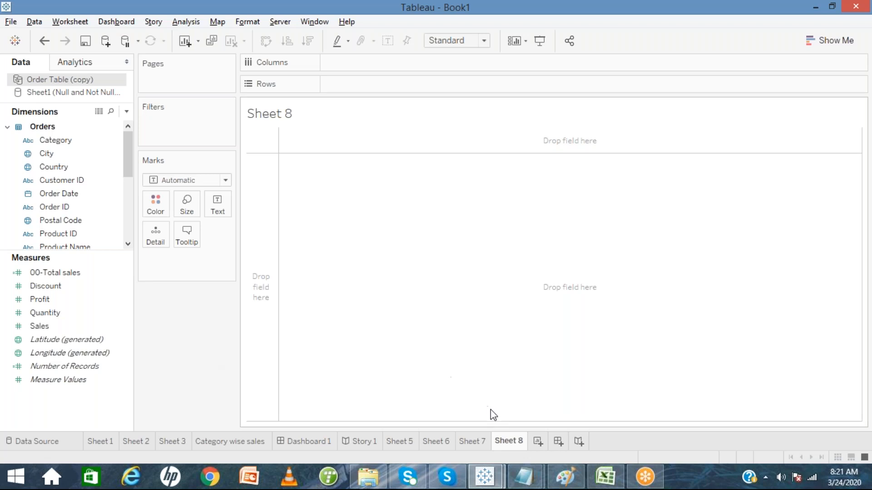
# Check the fifth topic in the Notepad list and connect Tableau to the Microsoft Excel file "Dev" as a new data source
pyautogui.moveTo(521, 485)
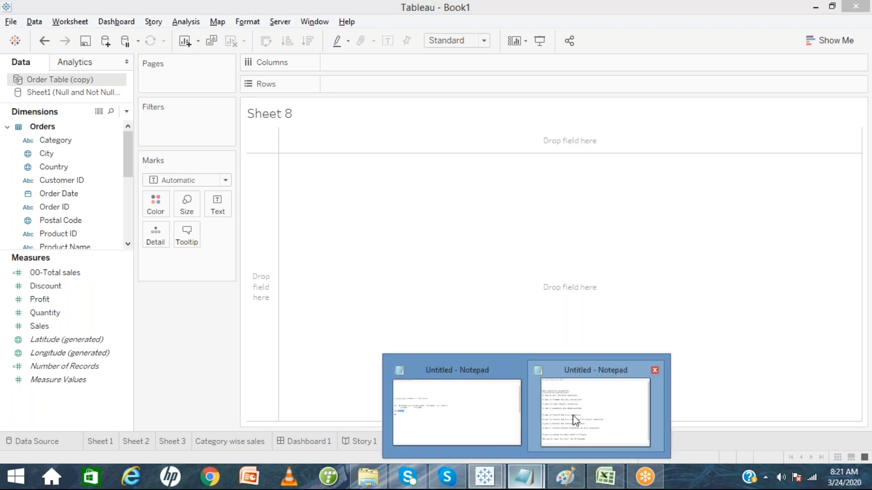
pyautogui.click(573, 418)
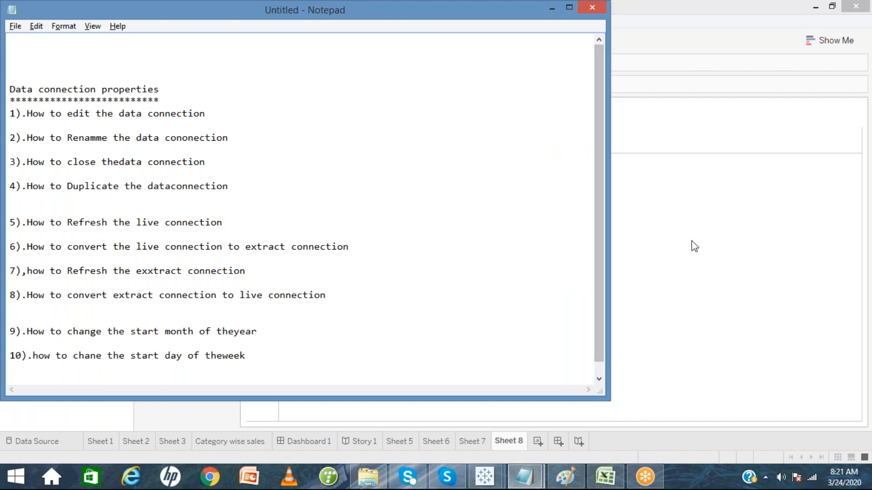
pyautogui.click(645, 240)
pyautogui.click(105, 40)
pyautogui.click(142, 69)
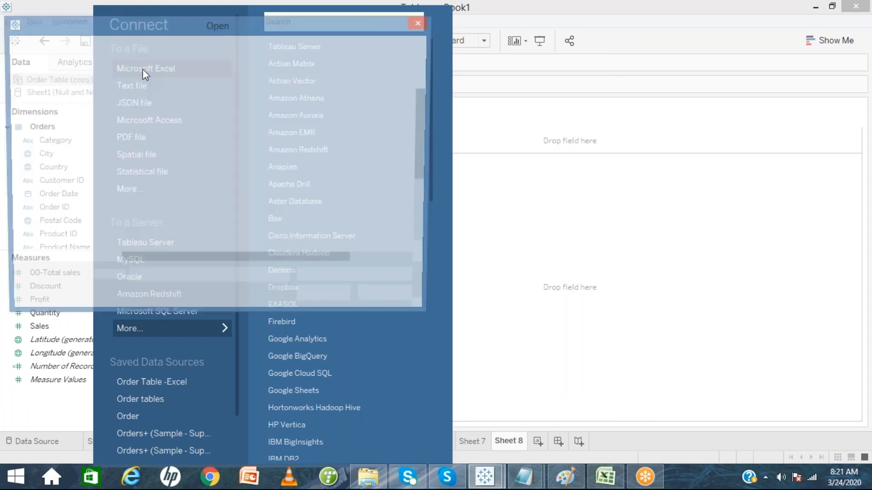
pyautogui.doubleClick(151, 103)
pyautogui.doubleClick(150, 105)
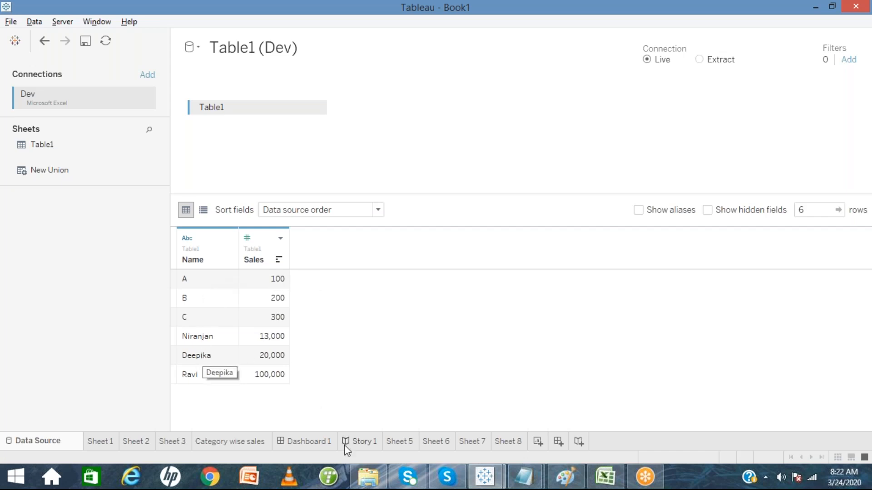
# Switch to File Explorer and open the Dev workbook from the Datasources folder inside Desktop > Tableau > Data sources
pyautogui.click(366, 483)
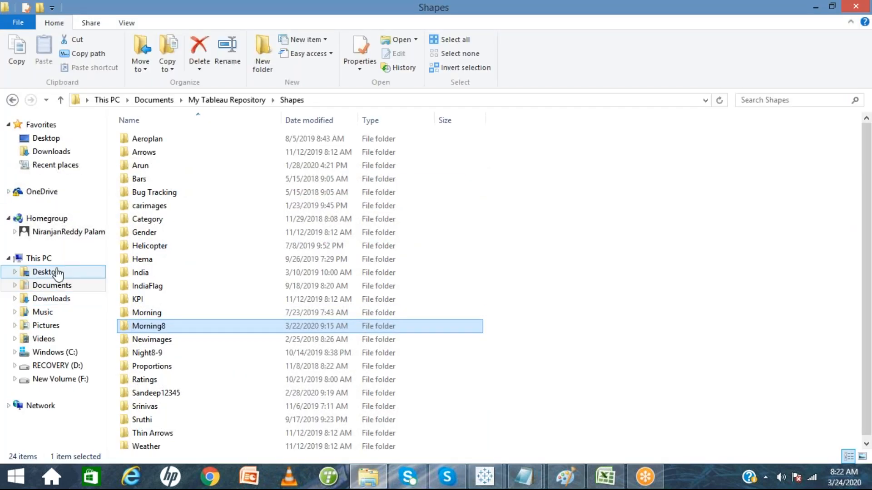
pyautogui.click(57, 273)
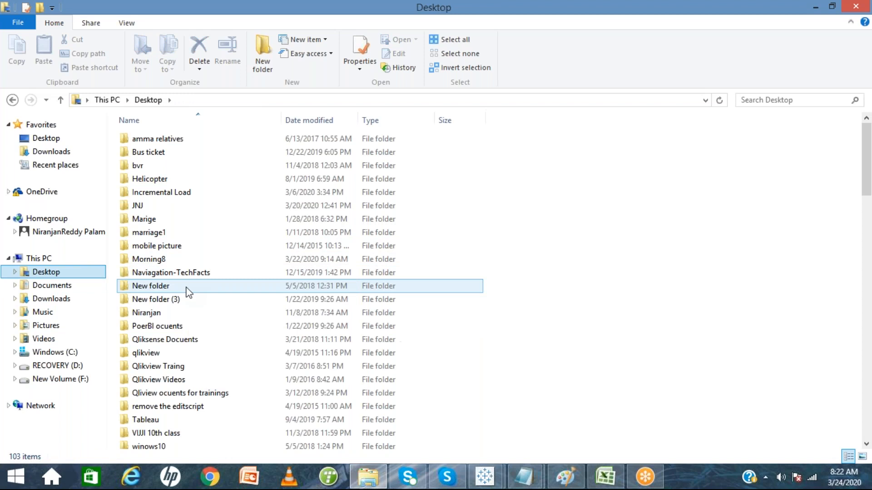
pyautogui.doubleClick(181, 427)
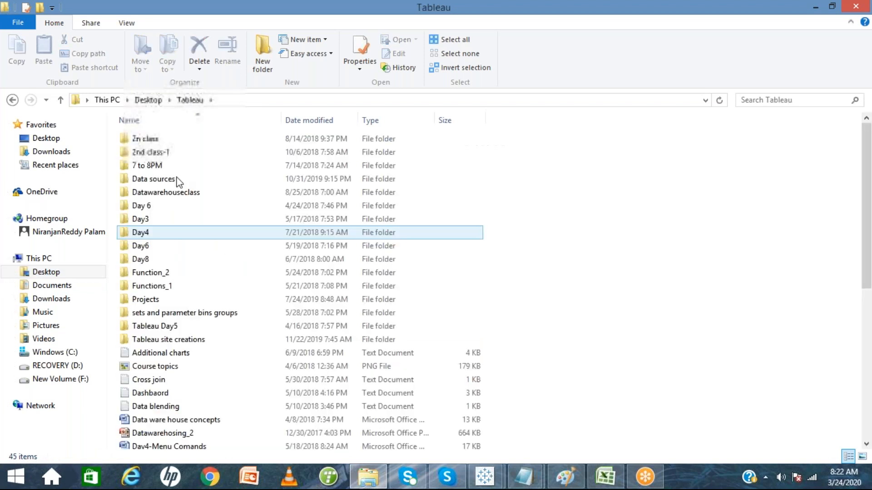
pyautogui.click(176, 180)
pyautogui.doubleClick(176, 180)
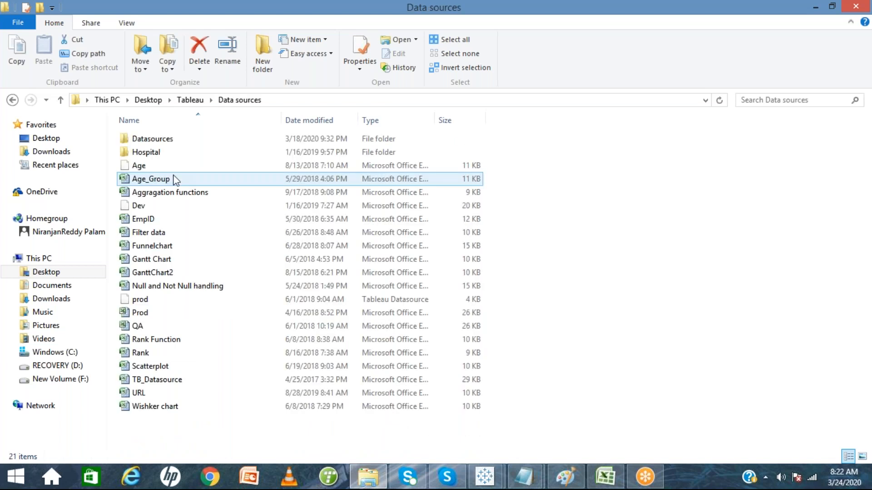
pyautogui.doubleClick(166, 141)
pyautogui.doubleClick(162, 141)
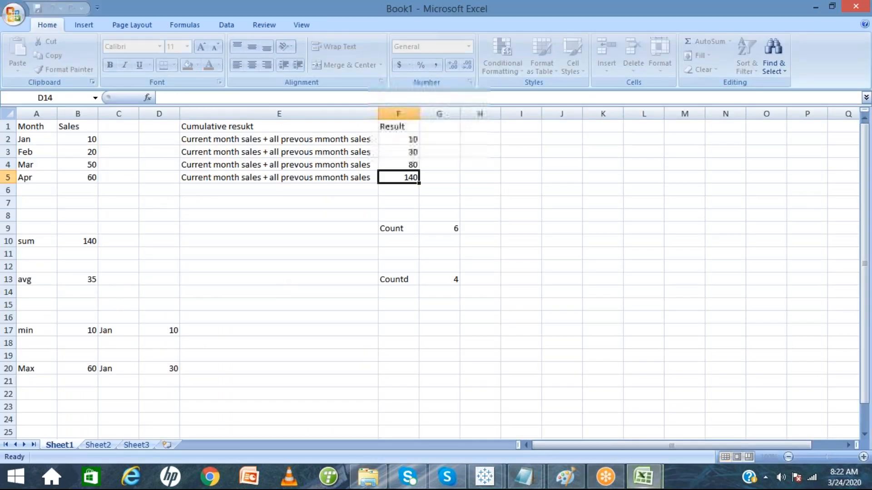
# Examine the Name and Sales columns of the Dev workbook and compare them with the Table1 (Dev) data in Tableau
pyautogui.click(113, 252)
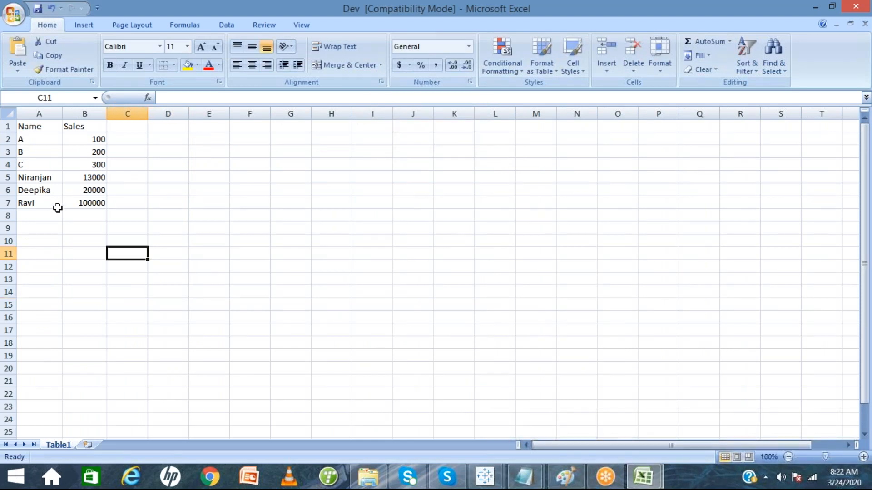
pyautogui.click(33, 112)
pyautogui.click(77, 113)
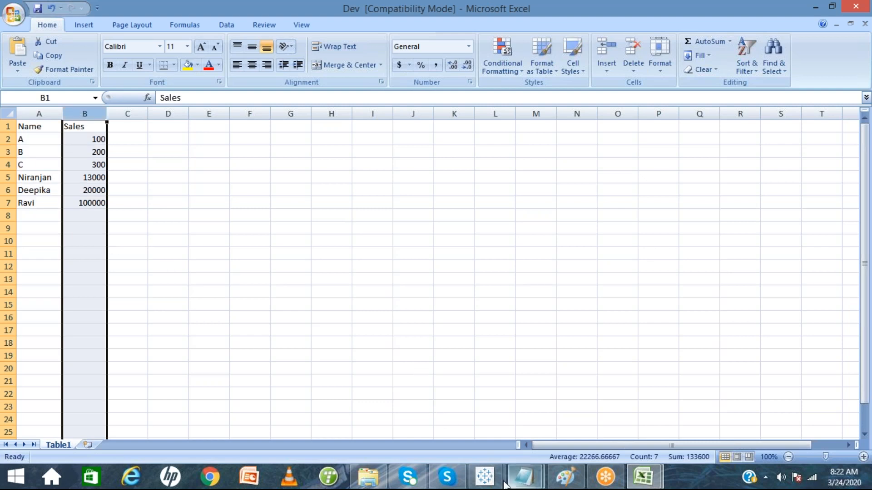
pyautogui.moveTo(484, 476)
pyautogui.click(535, 419)
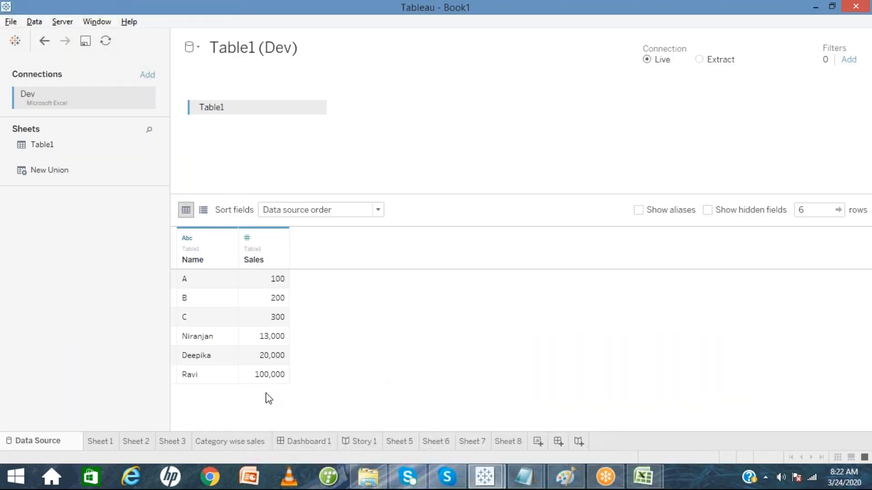
# On Sheet 8, build a text table of Sales by Name from the Table1 (Dev) data source
pyautogui.click(509, 442)
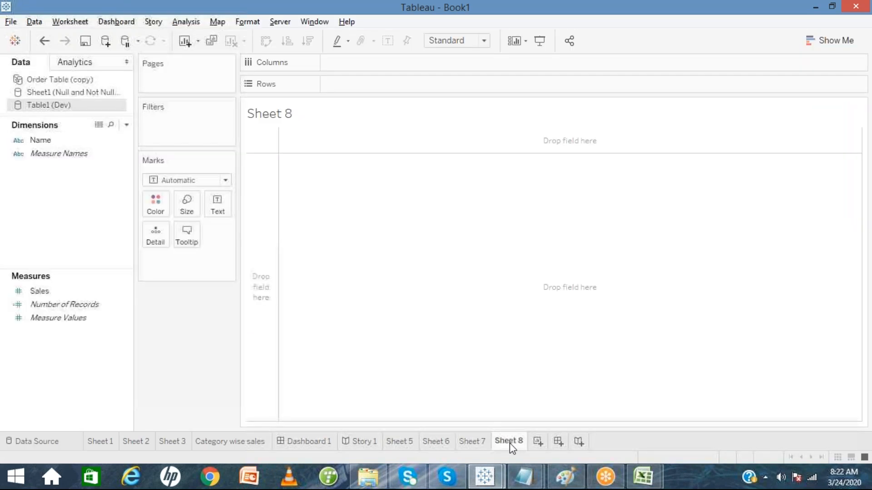
pyautogui.click(56, 141)
pyautogui.doubleClick(55, 141)
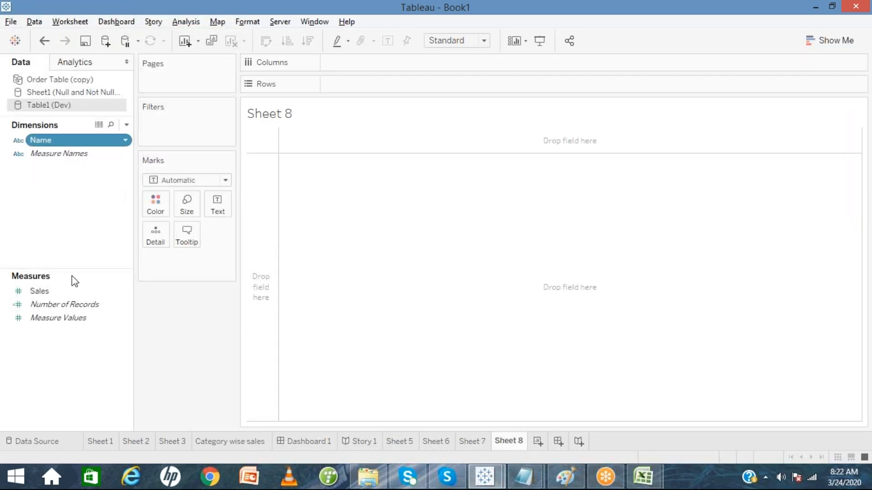
pyautogui.doubleClick(63, 291)
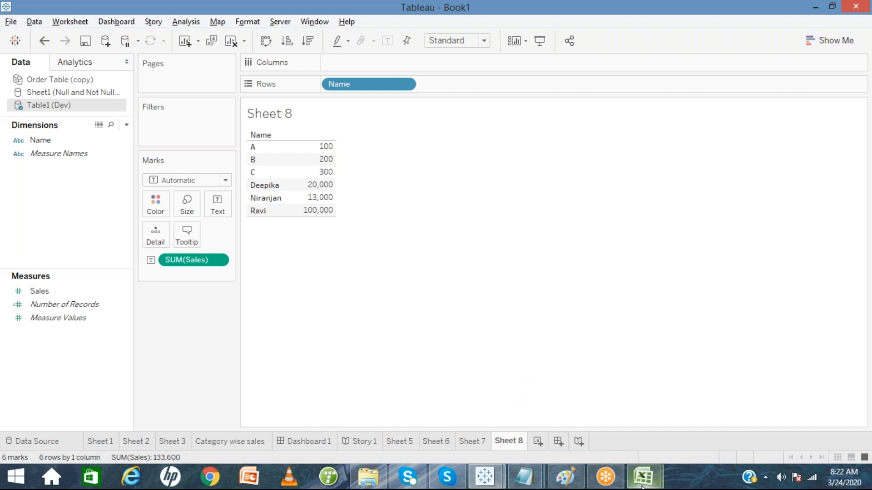
# Switch to the Dev workbook in Excel and add a record in row 8 with a person's name and Sales of 8090000
pyautogui.moveTo(642, 487)
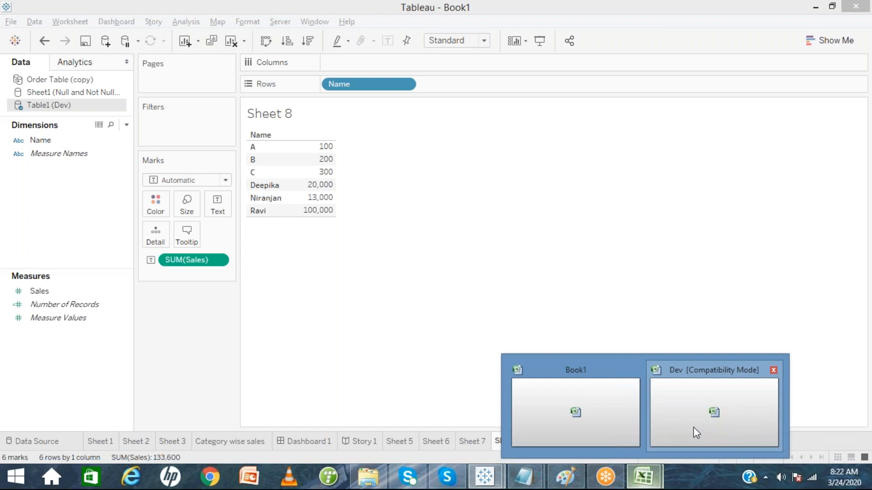
pyautogui.click(693, 426)
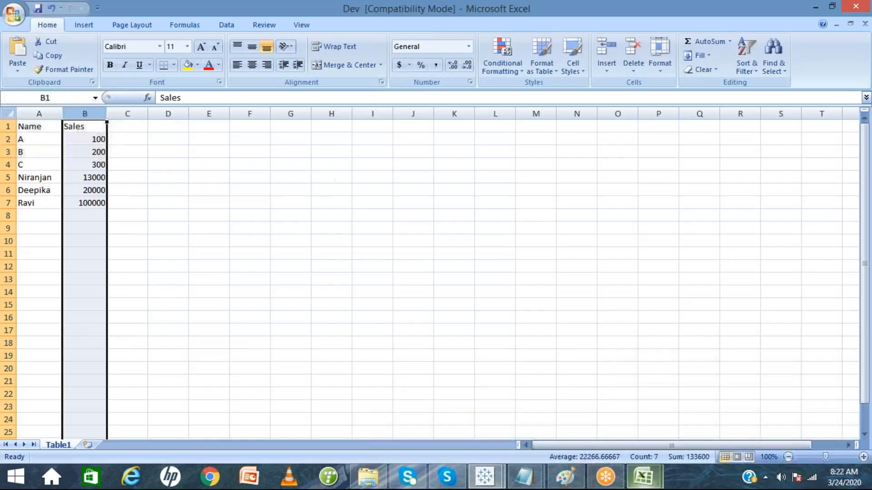
pyautogui.click(45, 218)
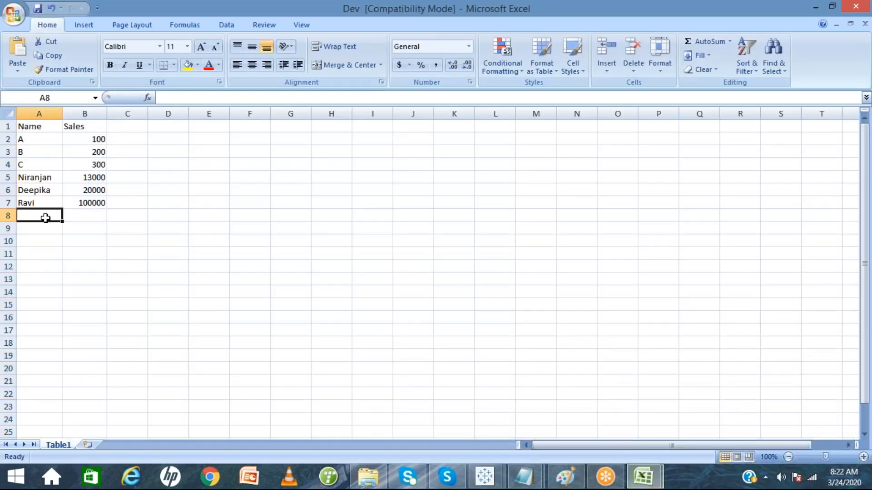
pyautogui.write('Rajesh')
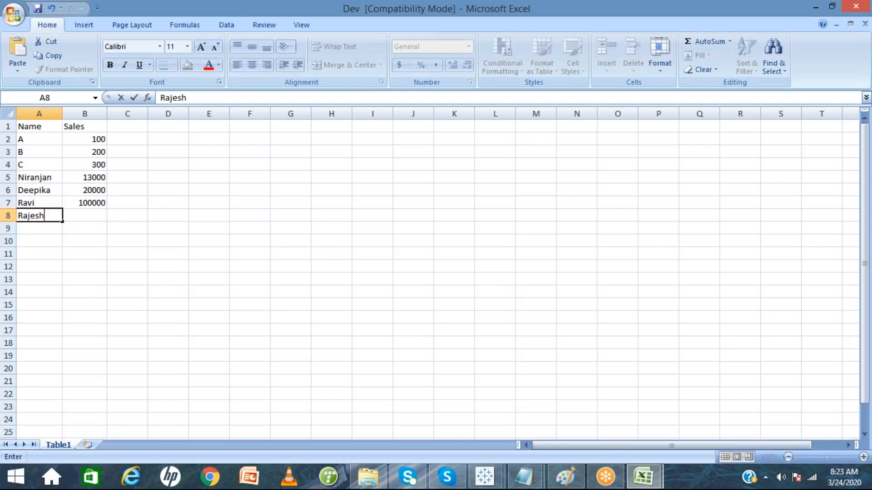
pyautogui.press('Tab')
pyautogui.write('809')
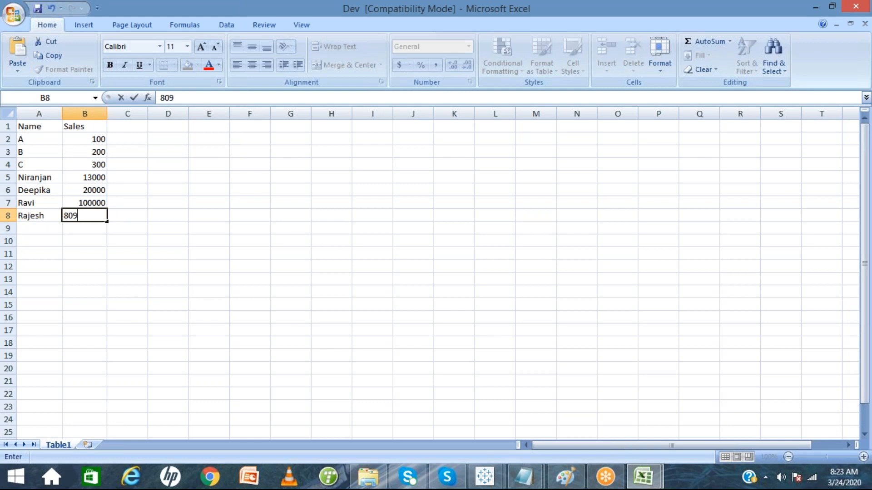
pyautogui.write('0000')
pyautogui.press('Return')
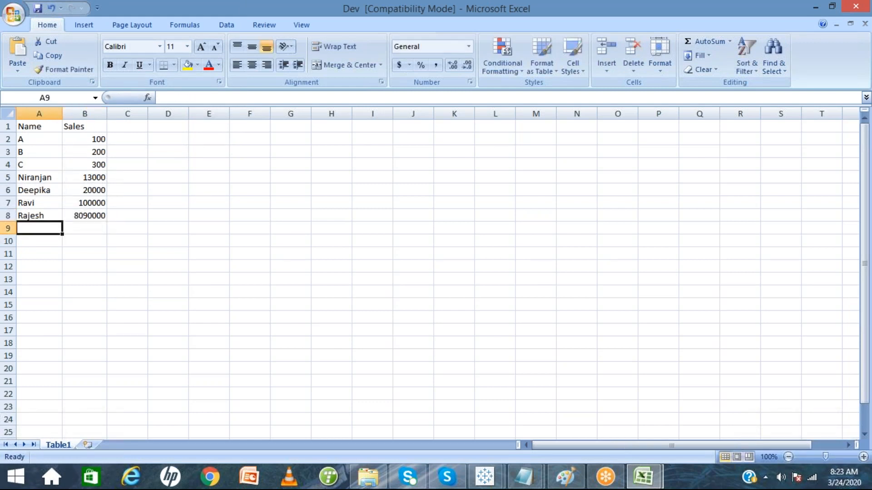
# Add a record in row 9 of the Dev workbook with a person's name and Sales of 900000
pyautogui.write('arima')
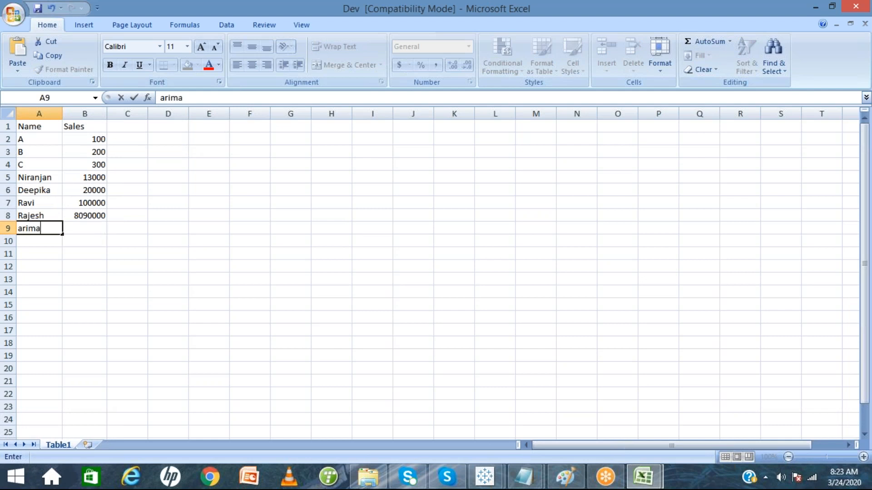
pyautogui.press('Tab')
pyautogui.write('900000')
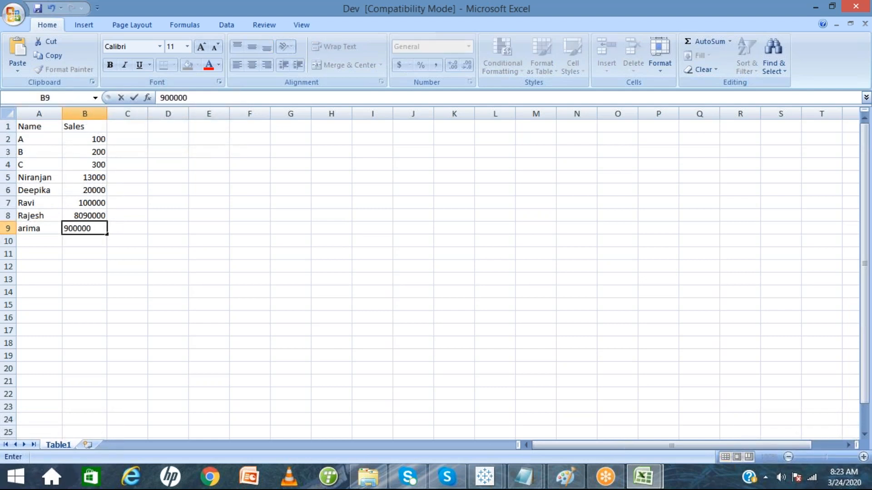
pyautogui.press('Return')
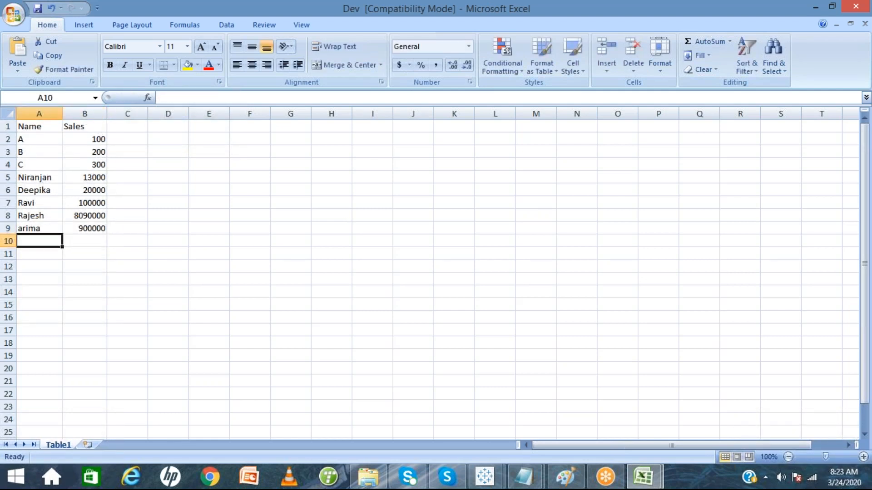
pyautogui.click(187, 326)
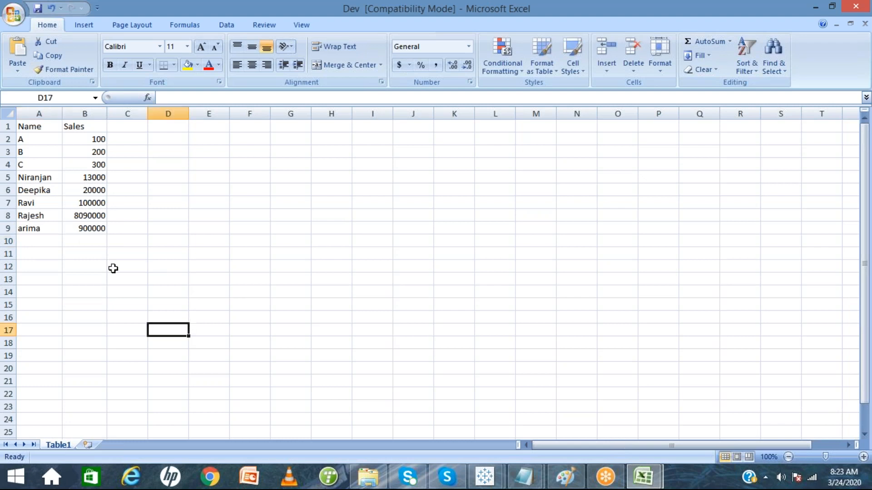
# Add the missing capital K at the start of the name in cell A9 and save the Dev workbook
pyautogui.click(45, 228)
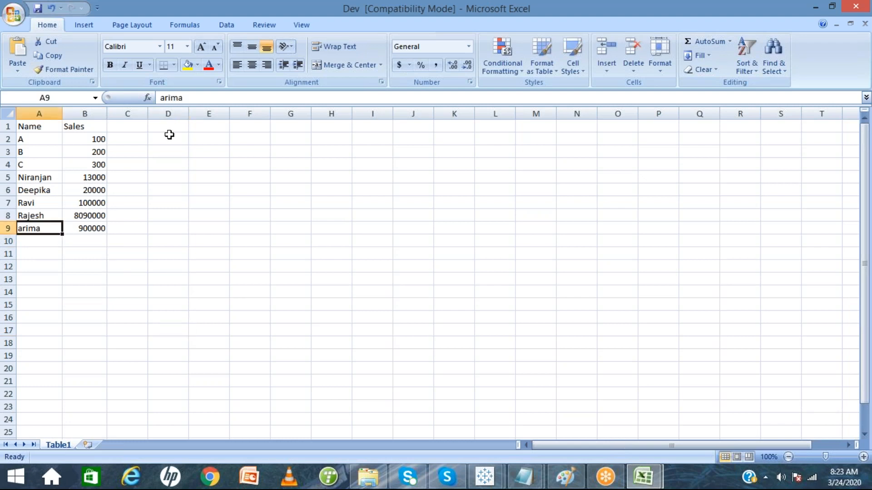
pyautogui.click(160, 96)
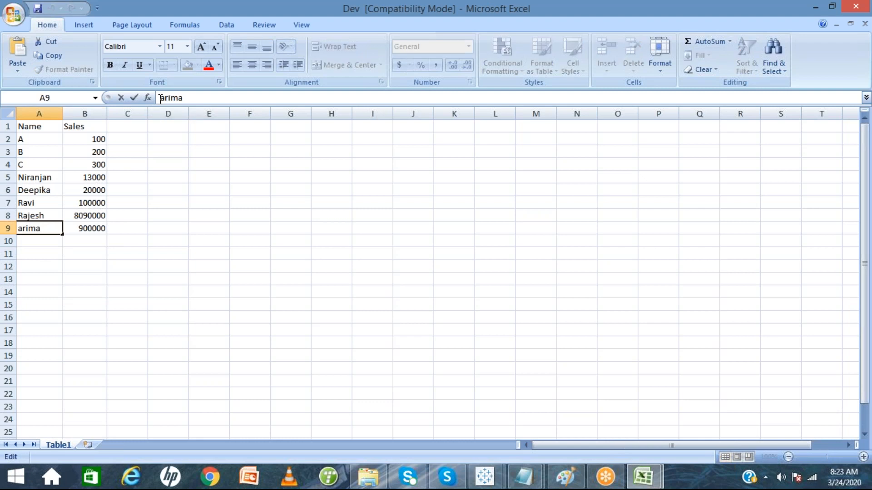
pyautogui.write('K')
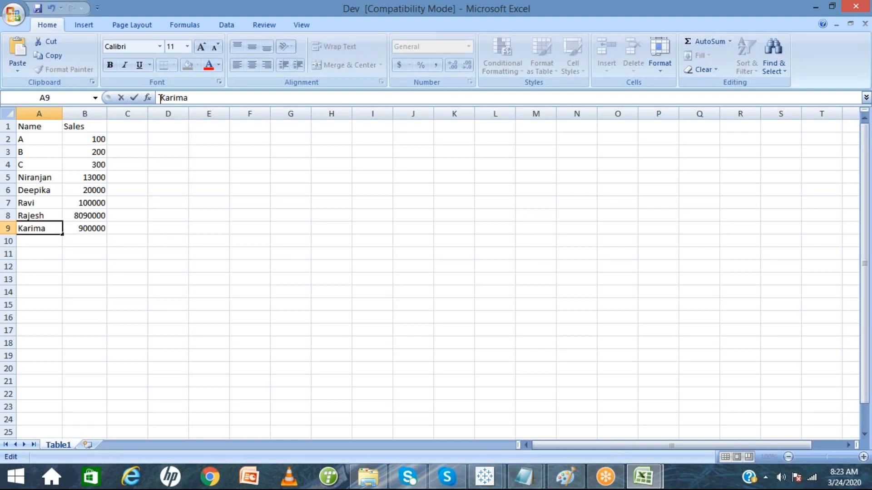
pyautogui.click(239, 226)
pyautogui.moveTo(168, 292); pyautogui.dragTo(125, 185)
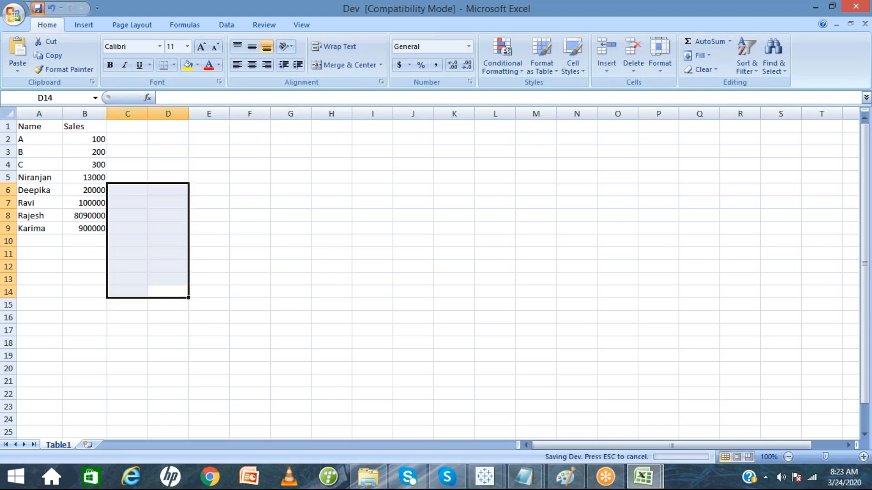
pyautogui.click(324, 332)
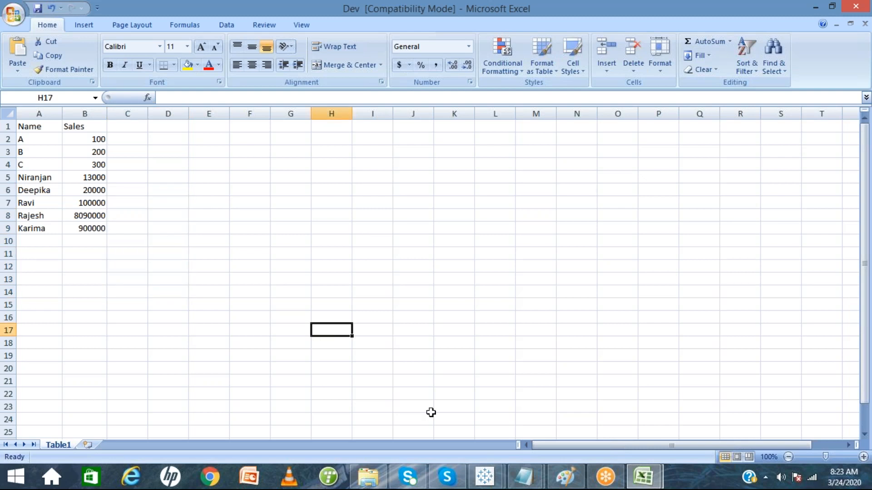
# Switch to Sheet 8 in Tableau and refresh the live Table1 (Dev) data source
pyautogui.moveTo(485, 477)
pyautogui.click(508, 439)
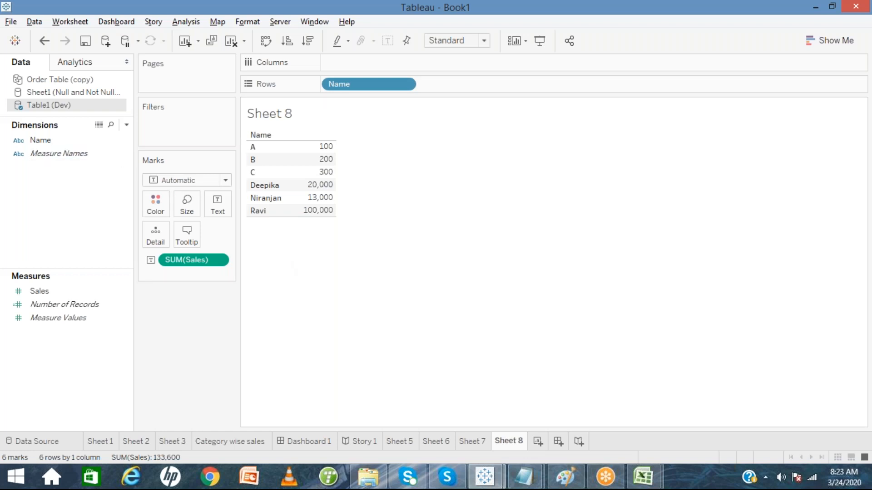
pyautogui.rightClick(69, 113)
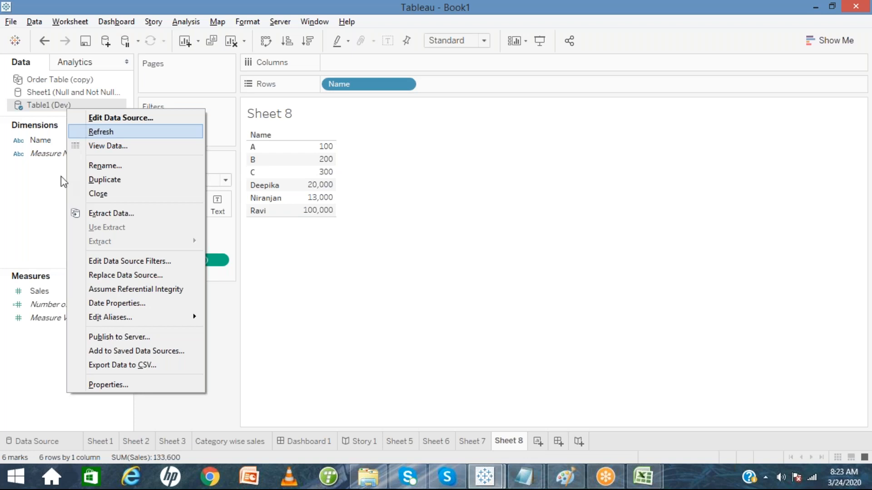
pyautogui.click(55, 199)
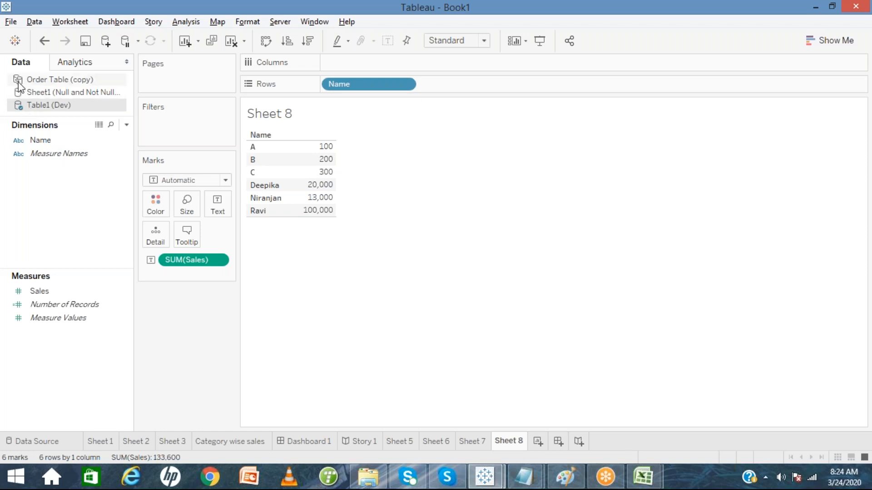
pyautogui.rightClick(18, 107)
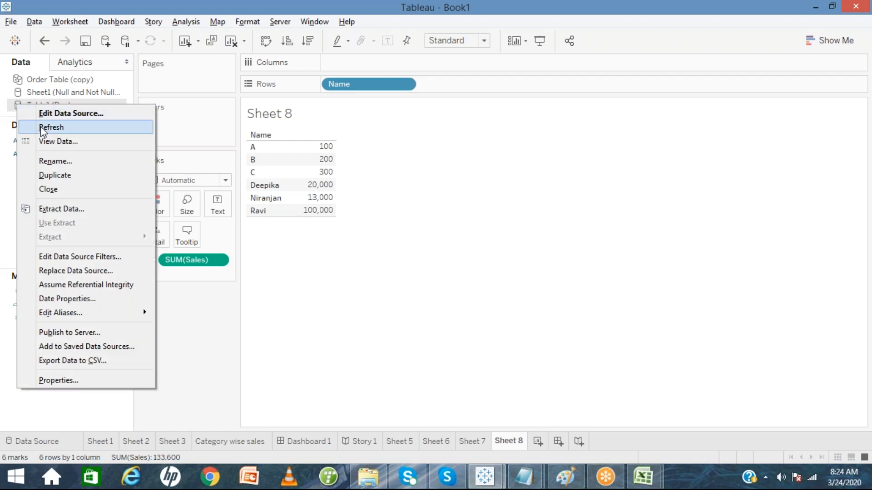
pyautogui.click(40, 126)
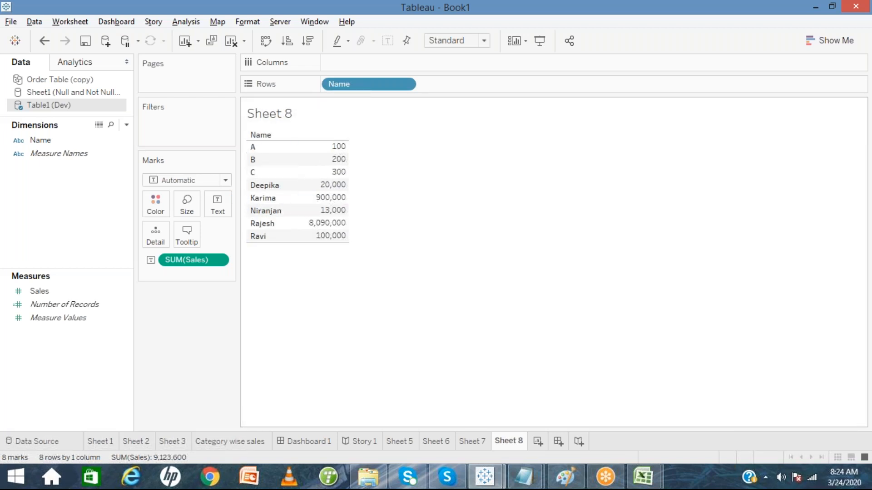
# Check the Notepad list of data connection properties for the item on converting a live connection to extract, and return to Tableau
pyautogui.click(662, 23)
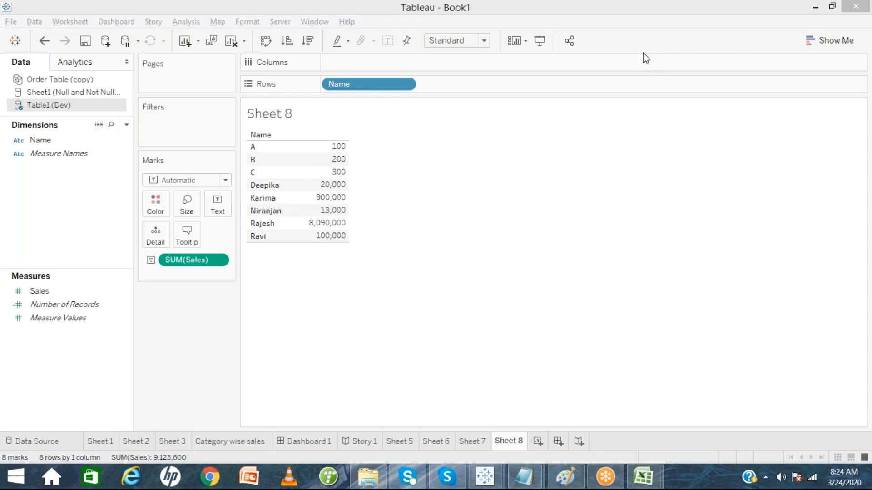
pyautogui.click(485, 220)
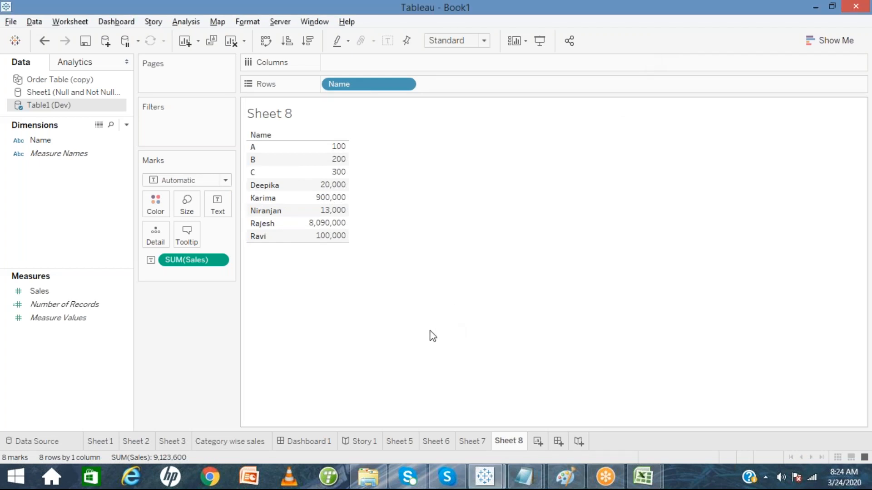
pyautogui.click(536, 478)
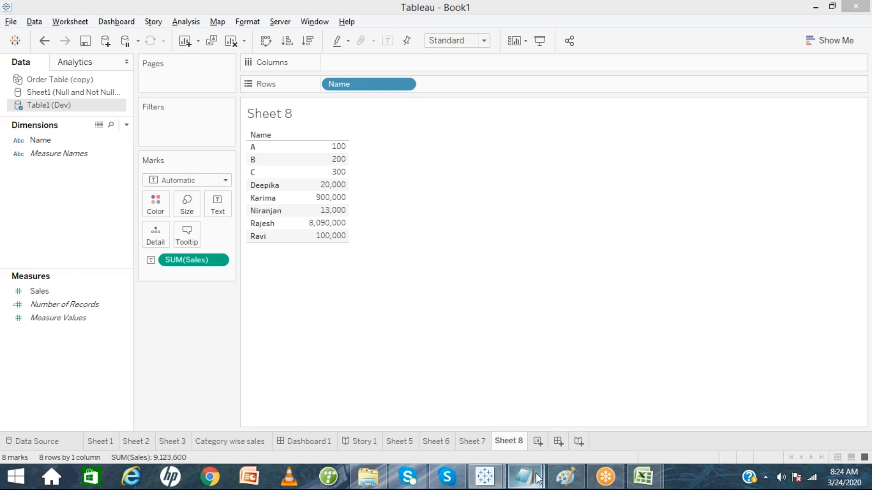
pyautogui.click(591, 426)
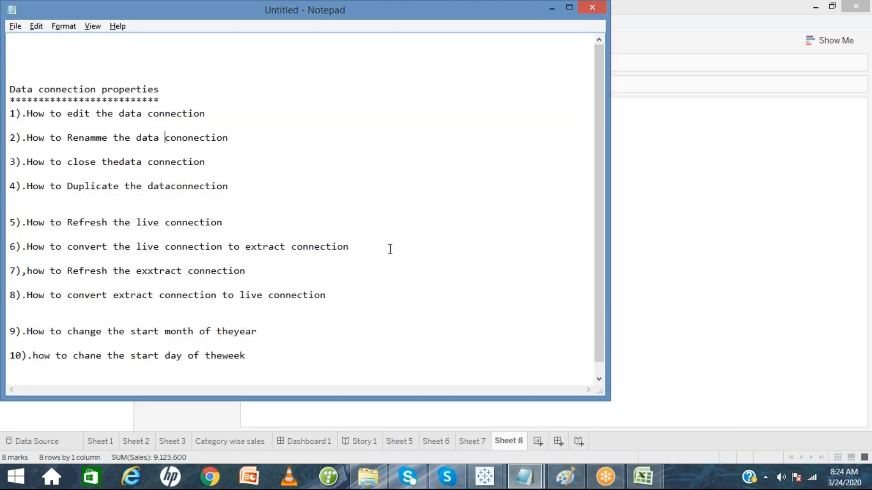
pyautogui.click(715, 246)
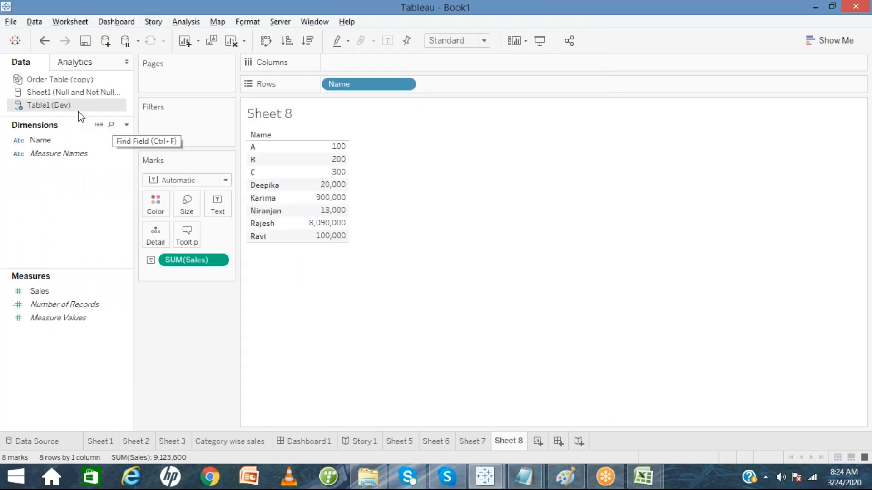
# Review the connection type of Table1 (Dev) on its data source page and return to Sheet 8
pyautogui.rightClick(50, 109)
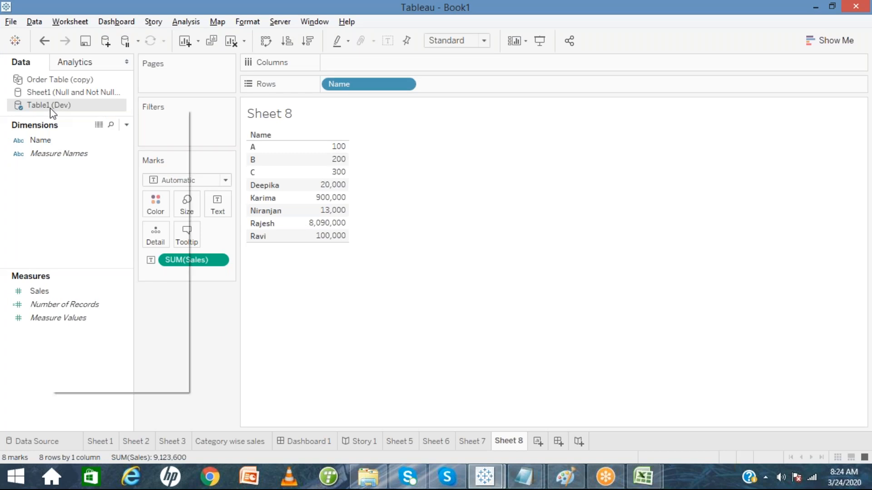
pyautogui.click(71, 121)
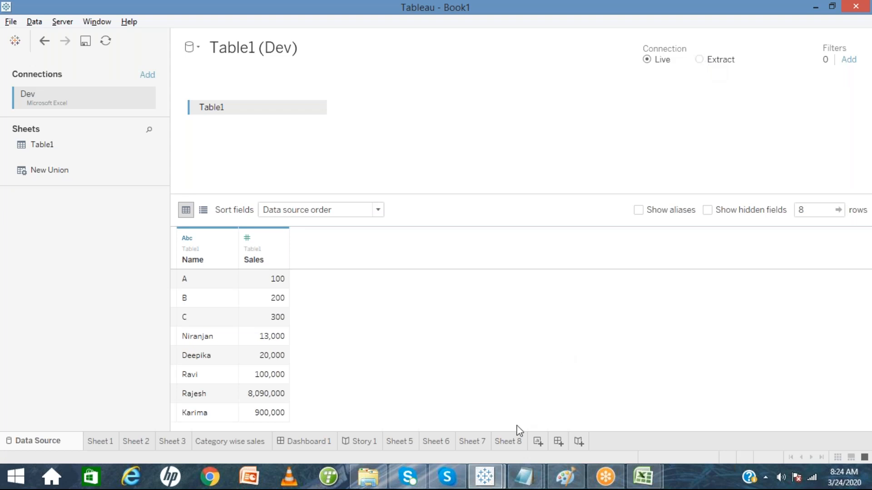
pyautogui.click(513, 441)
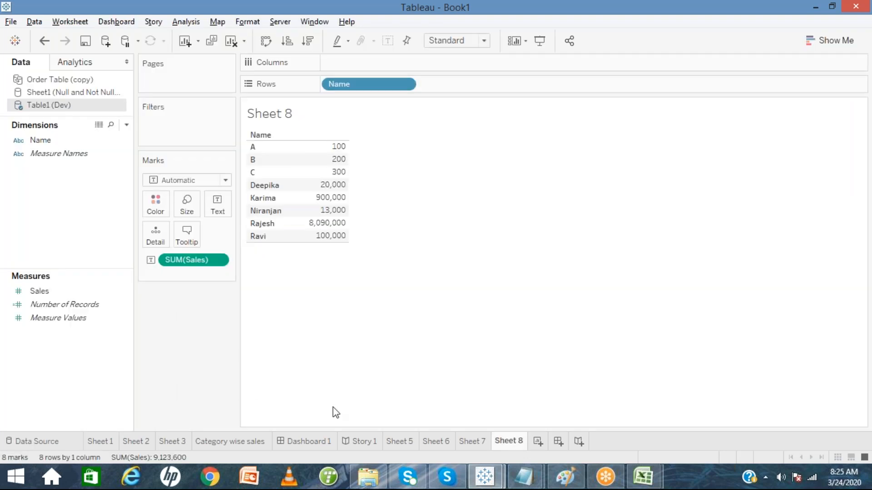
# Convert the live Table1 (Dev) connection to an extract and save the extract file under the proposed name
pyautogui.rightClick(60, 107)
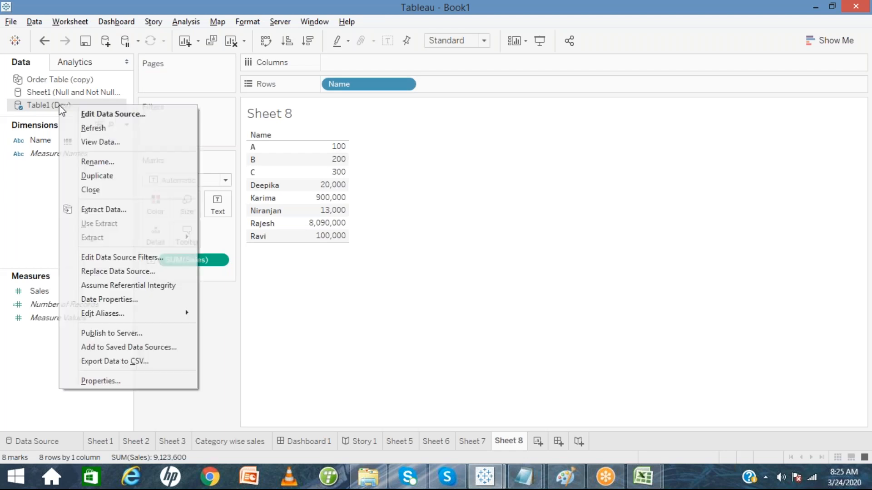
pyautogui.click(104, 214)
pyautogui.click(502, 371)
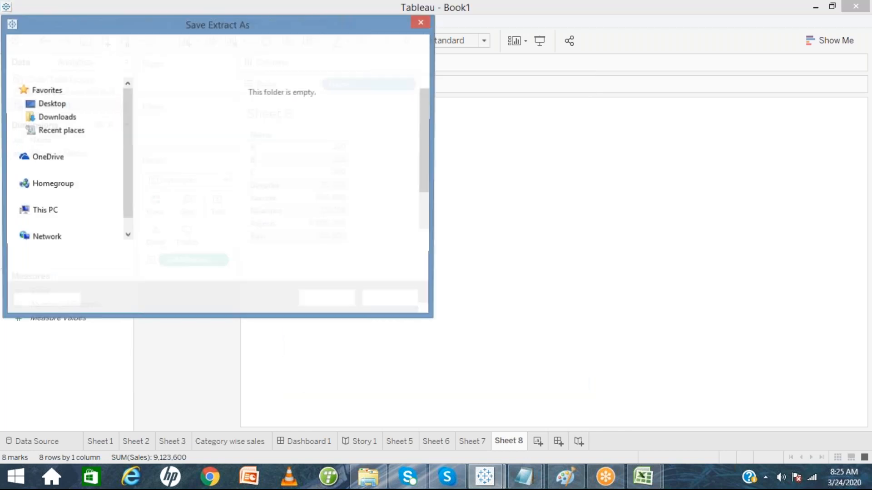
pyautogui.click(313, 301)
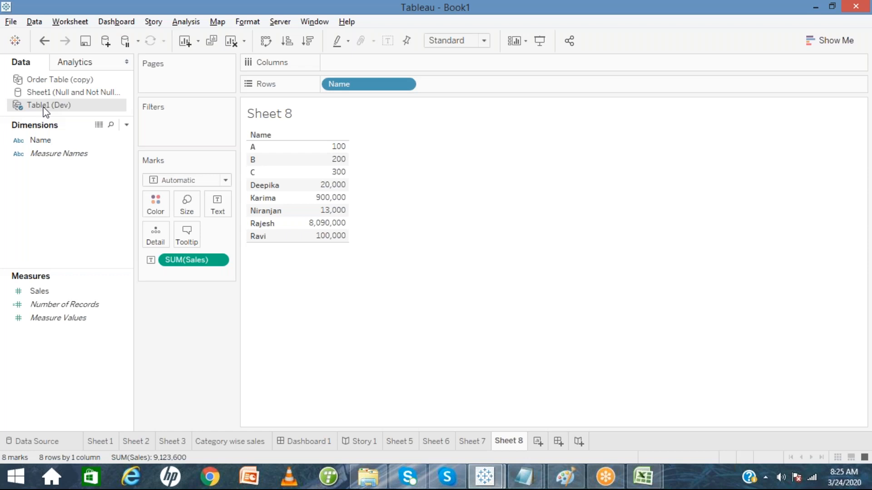
# Switch to the Dev workbook in Excel and delete rows 6 and 7
pyautogui.click(641, 477)
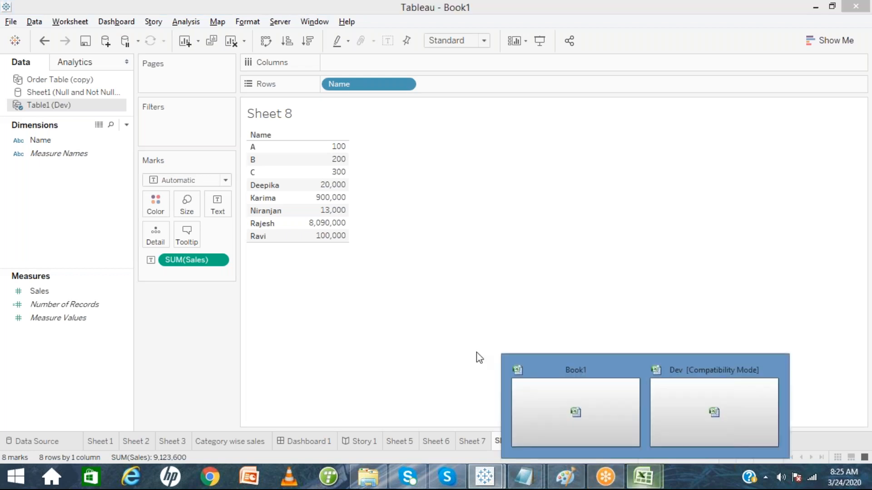
pyautogui.click(680, 394)
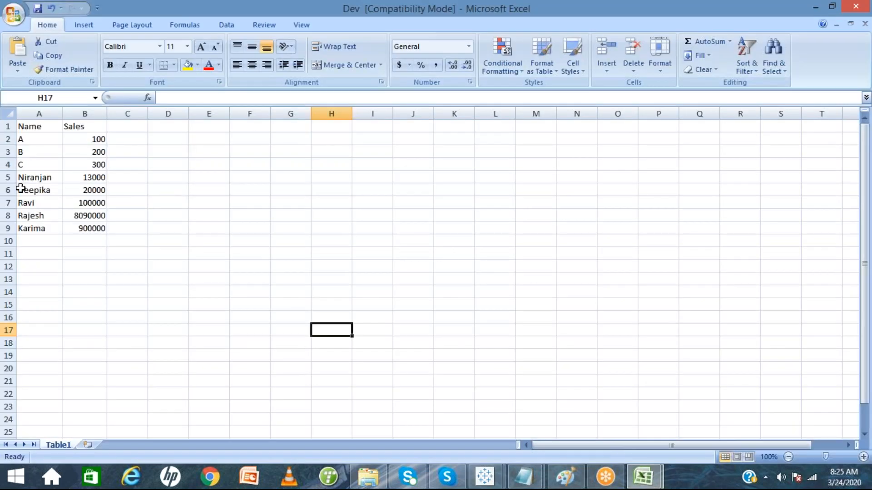
pyautogui.moveTo(10, 189); pyautogui.dragTo(9, 200)
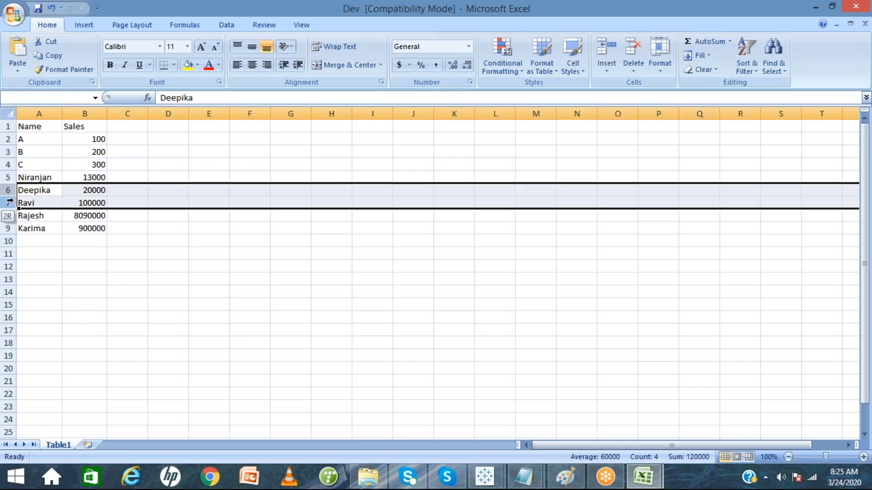
pyautogui.rightClick(9, 201)
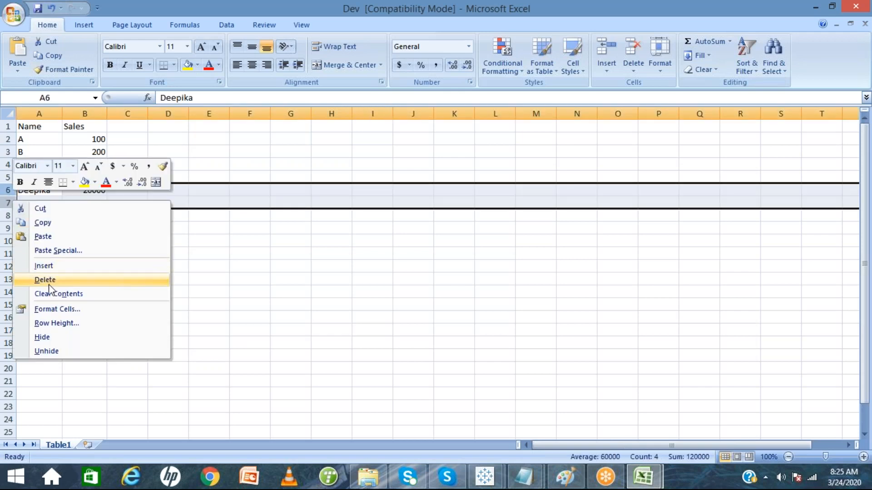
pyautogui.click(45, 280)
pyautogui.click(121, 279)
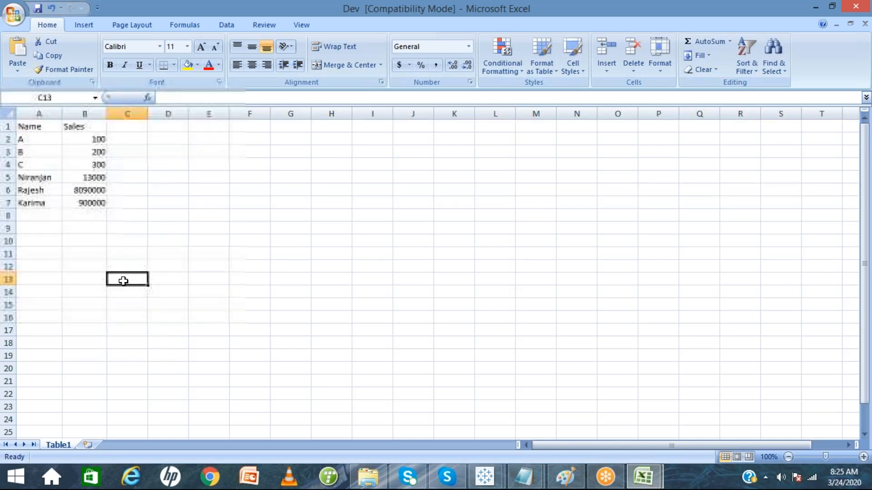
# Add a record in row 8 of the Dev workbook with a person's name and Sales of 10000, and save the workbook
pyautogui.click(35, 217)
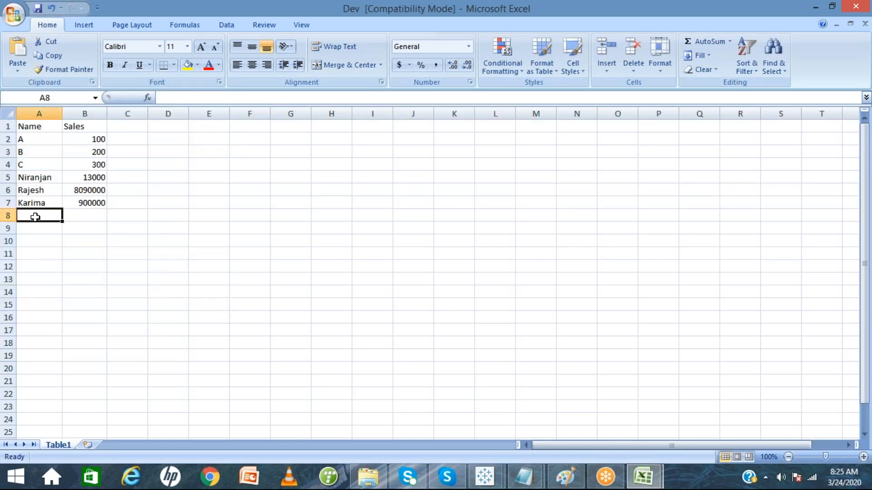
pyautogui.write('Ravi')
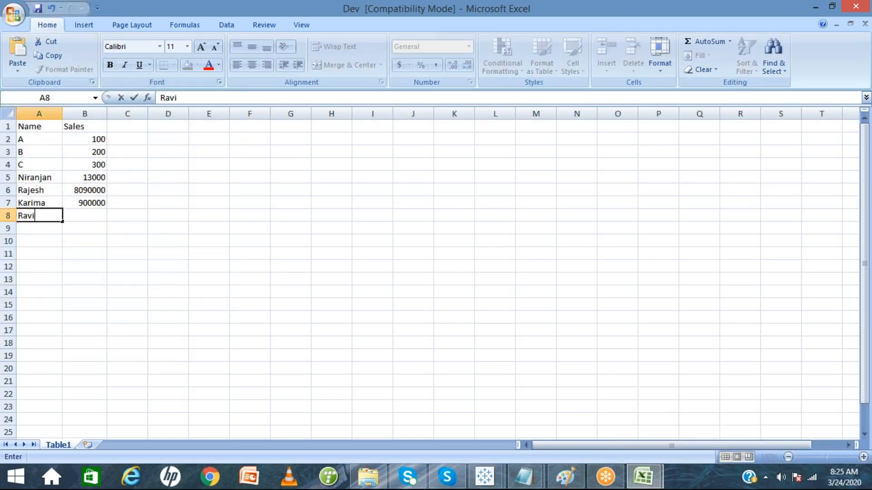
pyautogui.press('Tab')
pyautogui.write('10000')
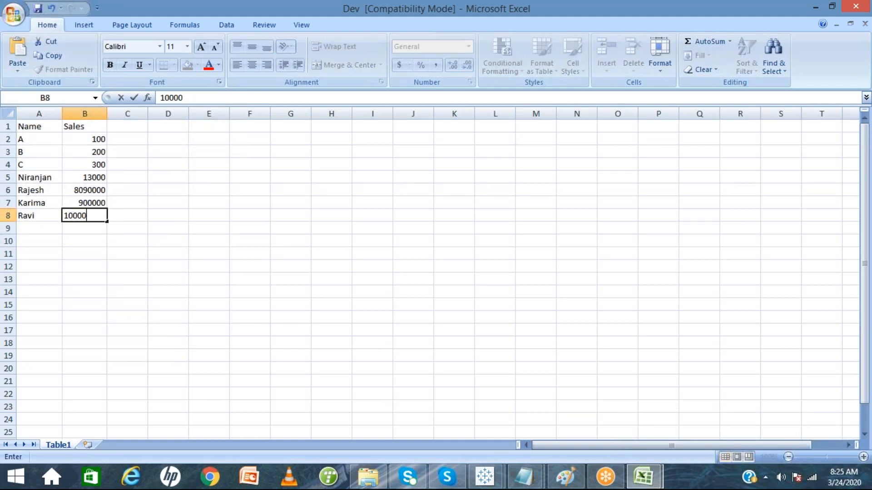
pyautogui.press('Return')
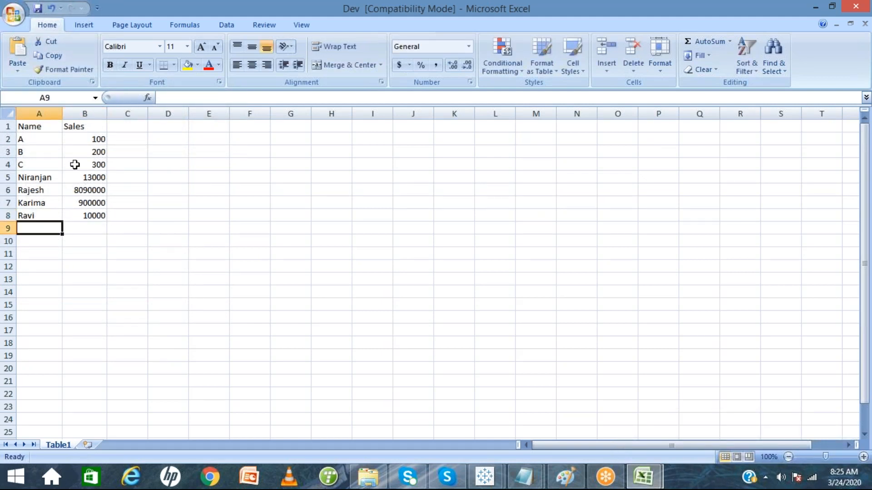
pyautogui.click(38, 8)
pyautogui.click(194, 301)
# Switch back to Sheet 8 in Tableau and run the ordinary Refresh on the extracted Table1 (Dev) data source
pyautogui.moveTo(485, 473)
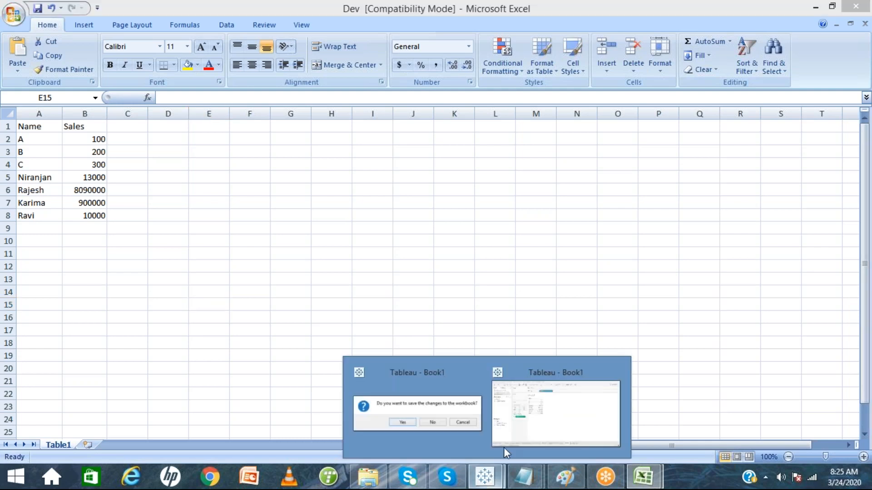
pyautogui.click(521, 432)
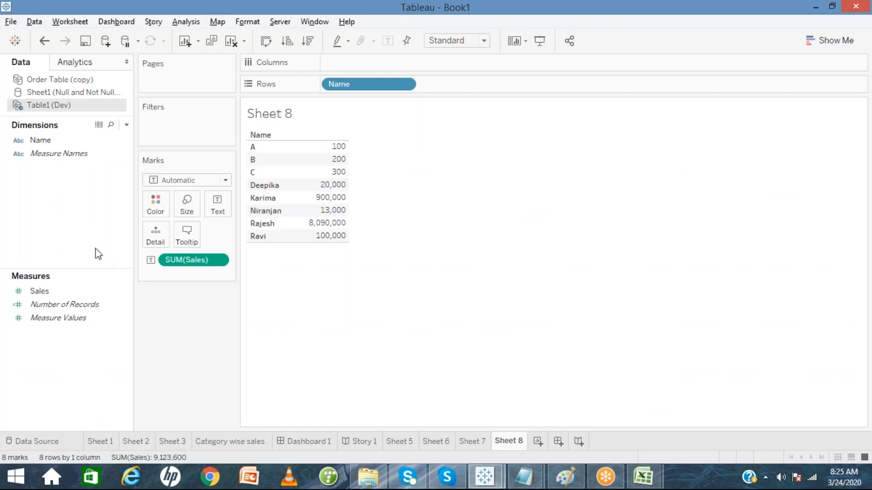
pyautogui.rightClick(56, 105)
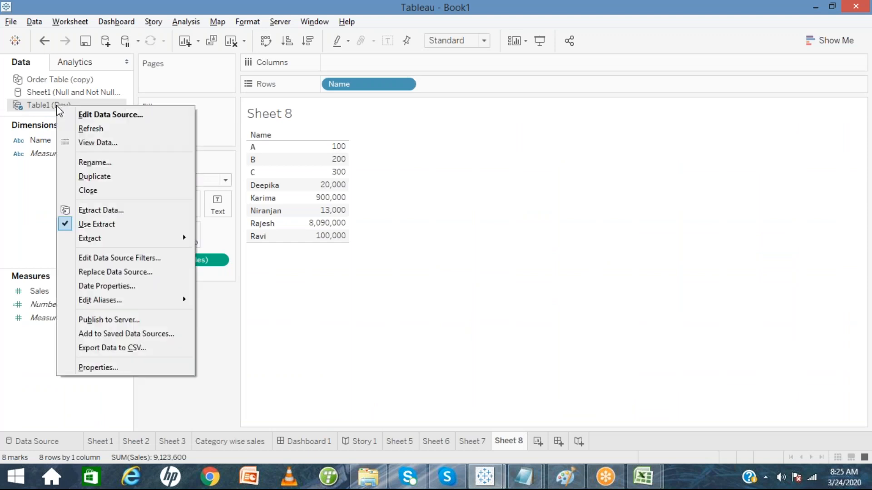
pyautogui.click(69, 126)
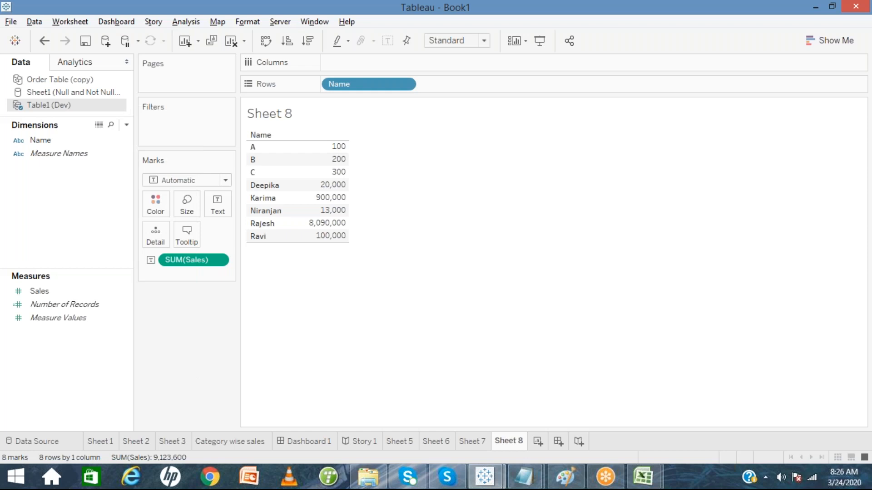
# Refresh the extract of Table1 (Dev), accepting replacement of its contents, and compare the result with the Dev workbook in Excel
pyautogui.rightClick(57, 109)
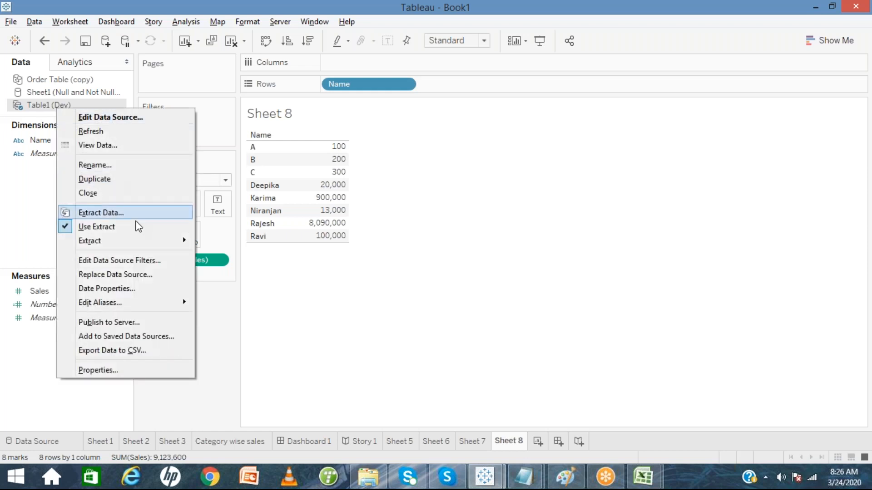
pyautogui.moveTo(128, 240)
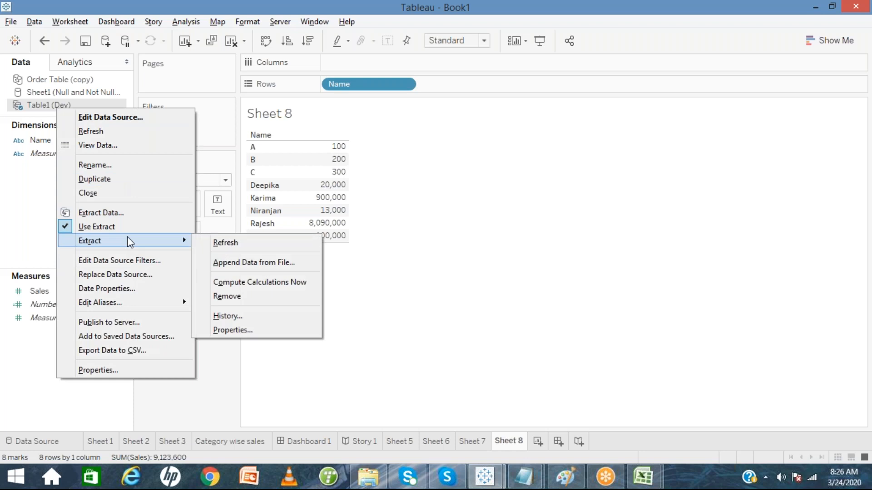
pyautogui.click(215, 245)
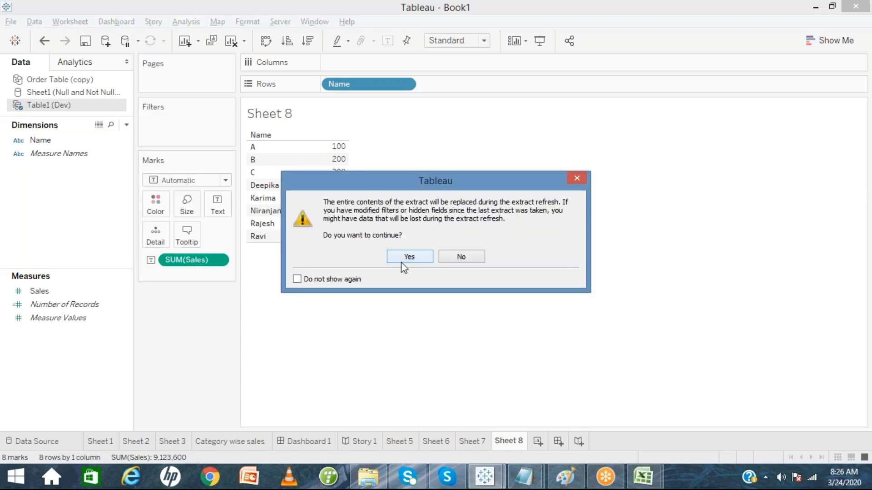
pyautogui.click(408, 258)
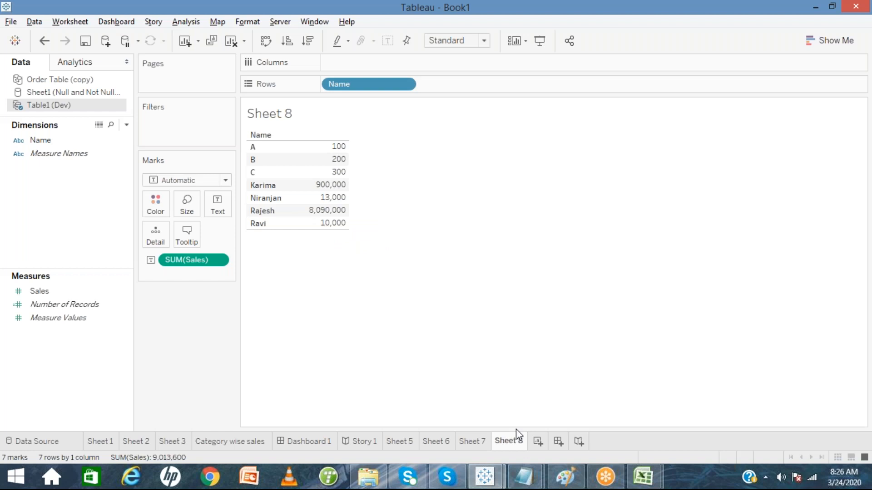
pyautogui.click(646, 482)
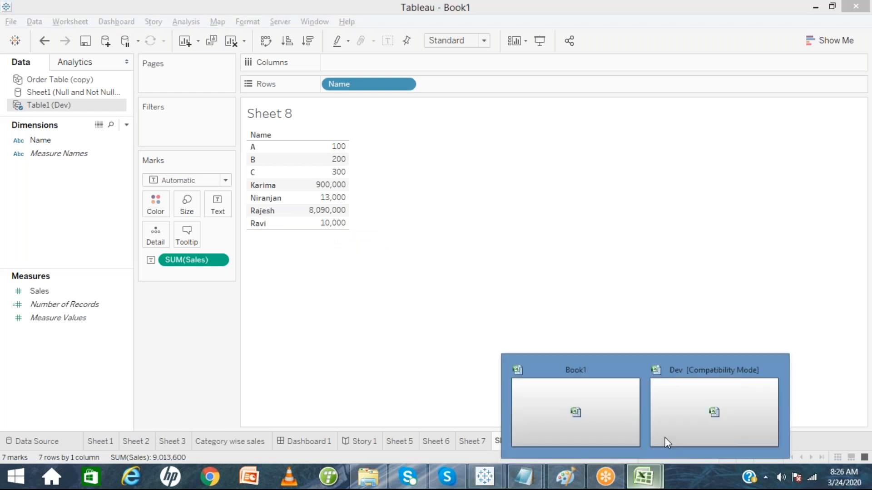
pyautogui.click(682, 420)
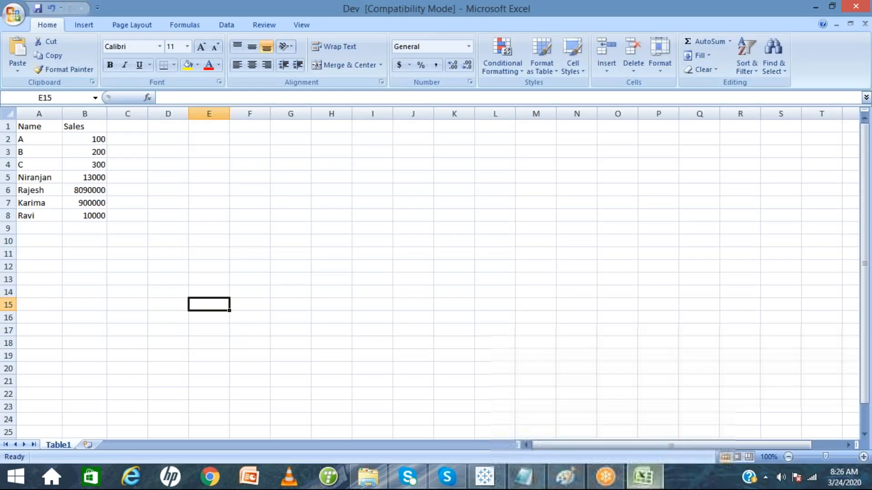
# In the Notepad note, highlight item 6 on converting live to extract and item 8 on converting extract to live, and return to Tableau
pyautogui.click(549, 475)
pyautogui.click(588, 420)
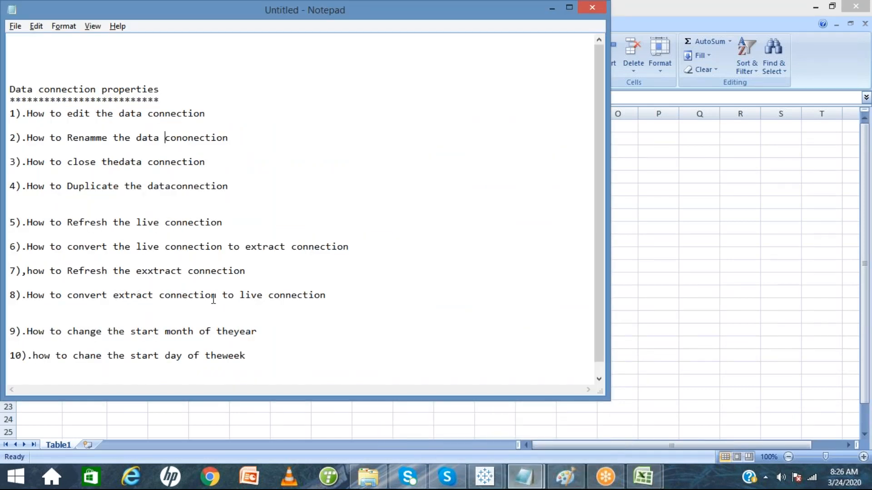
pyautogui.click(354, 245)
pyautogui.hotkey('shift', 'Home')
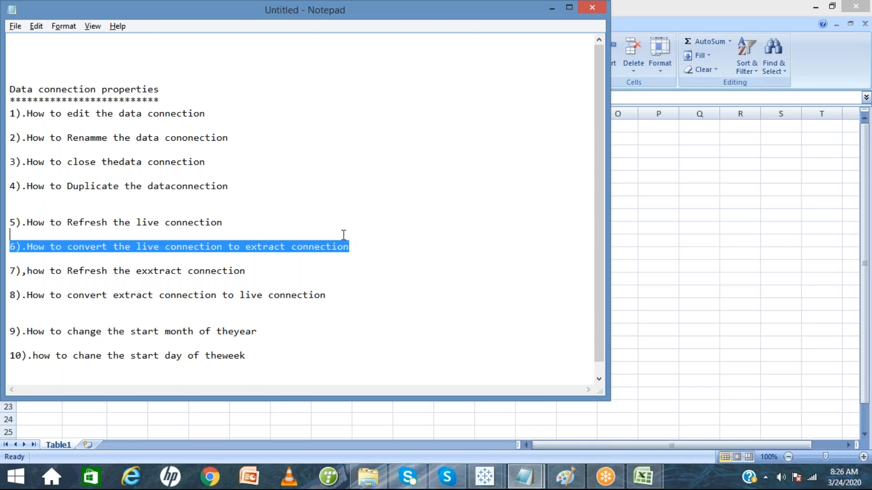
pyautogui.click(339, 290)
pyautogui.hotkey('shift', 'Home')
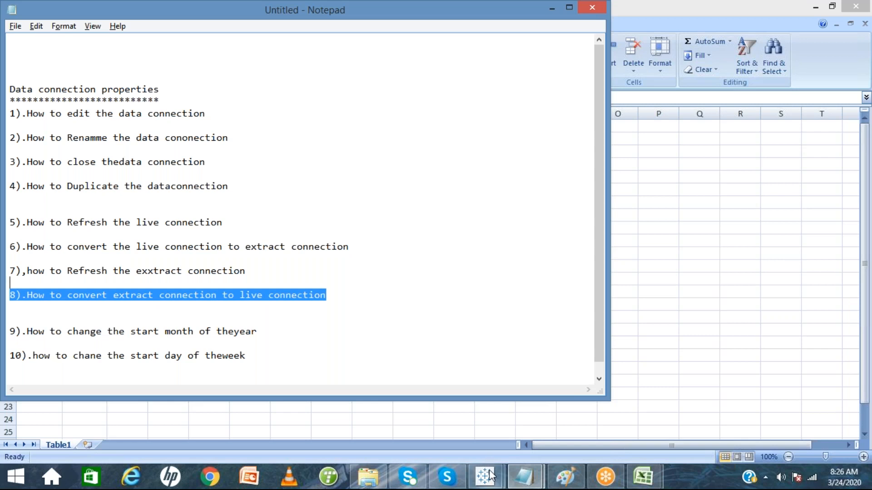
pyautogui.moveTo(491, 476)
pyautogui.click(551, 426)
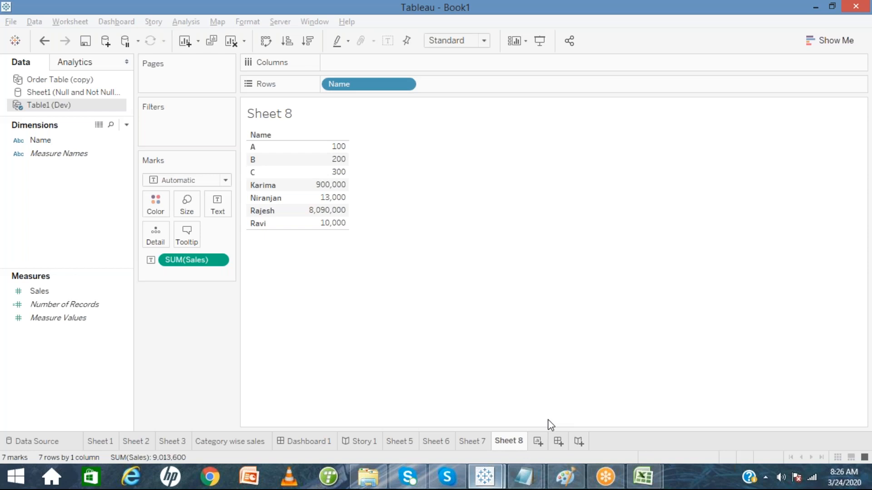
# Switch to the Notepad note and correct "theyear" to "the year" in item 9 and "theweek" to "the week" in item 10
pyautogui.hotkey('alt', 'Tab')
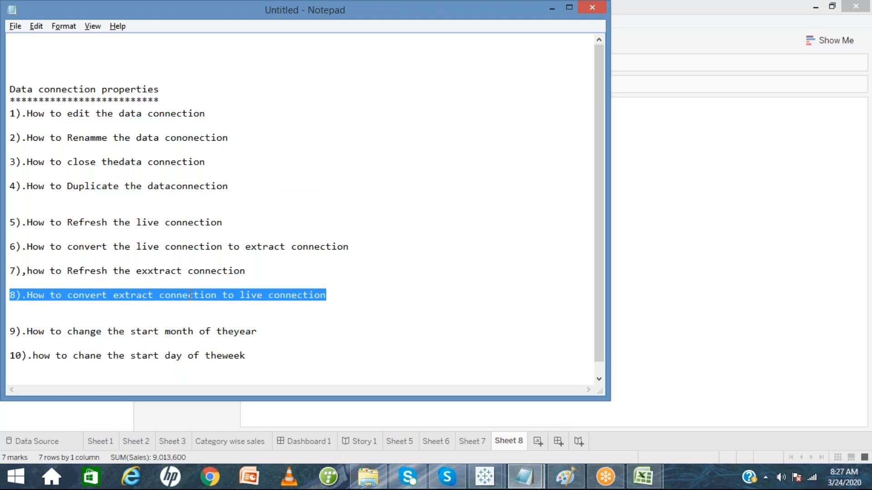
pyautogui.click(277, 312)
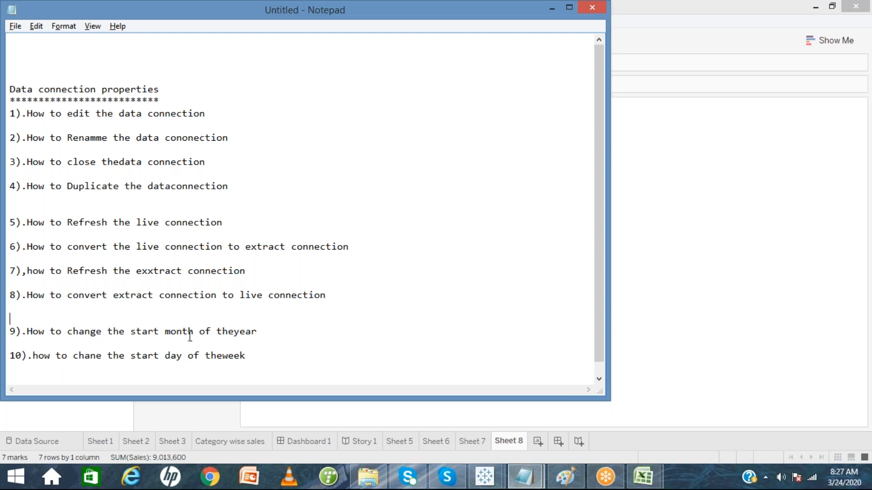
pyautogui.click(163, 334)
pyautogui.click(255, 328)
pyautogui.doubleClick(254, 330)
pyautogui.click(234, 333)
pyautogui.click(223, 357)
# Switch to Tableau and add a new worksheet with Order Date from Order Table (copy) on Rows, shown by discrete month
pyautogui.click(687, 279)
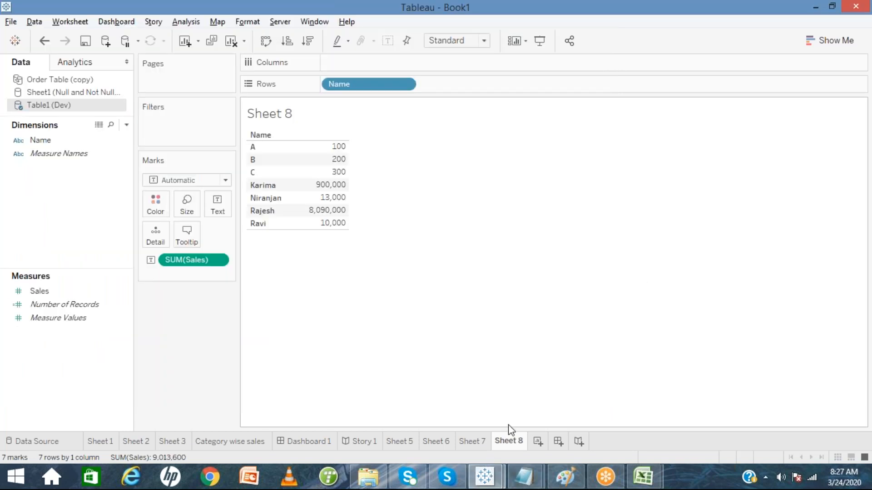
pyautogui.click(538, 442)
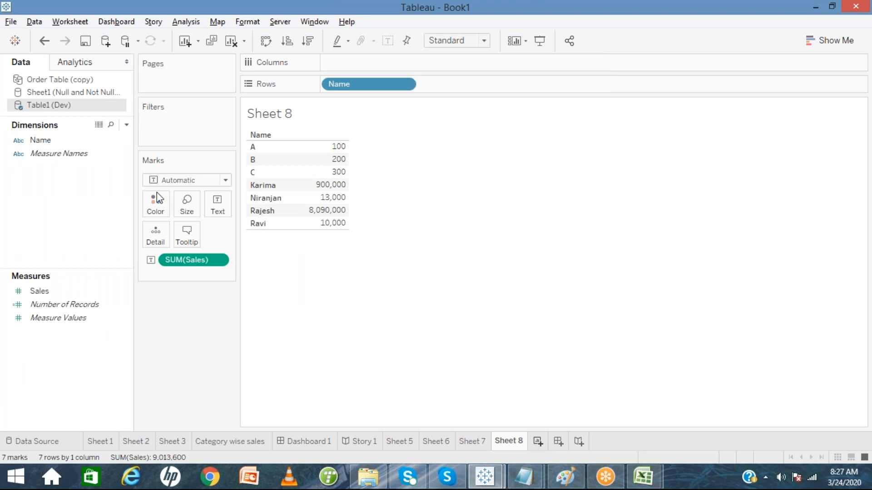
pyautogui.click(40, 81)
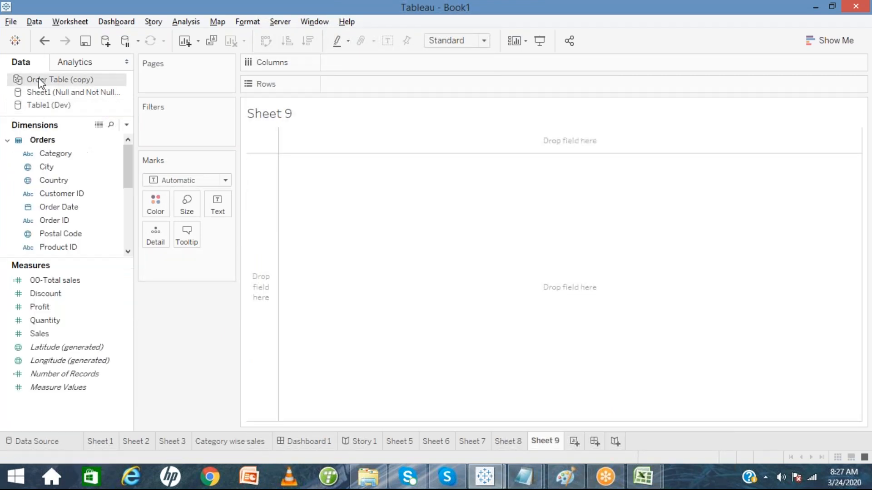
pyautogui.moveTo(85, 210); pyautogui.dragTo(391, 85)
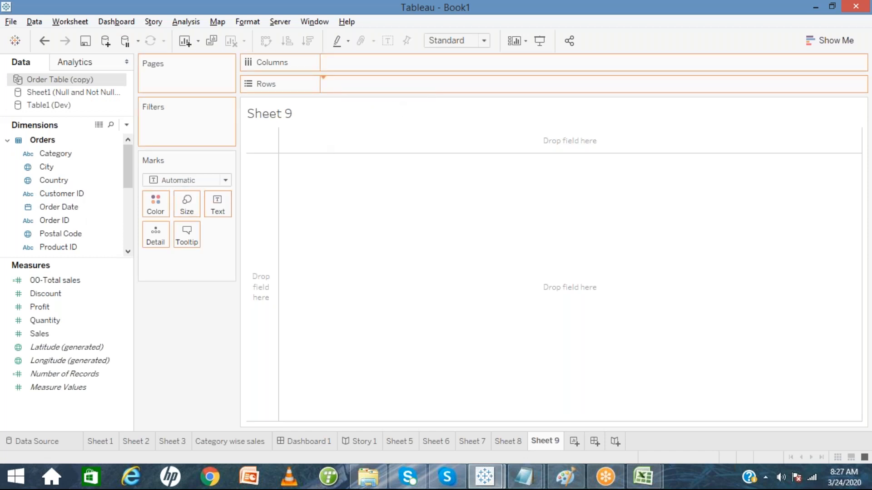
pyautogui.click(406, 85)
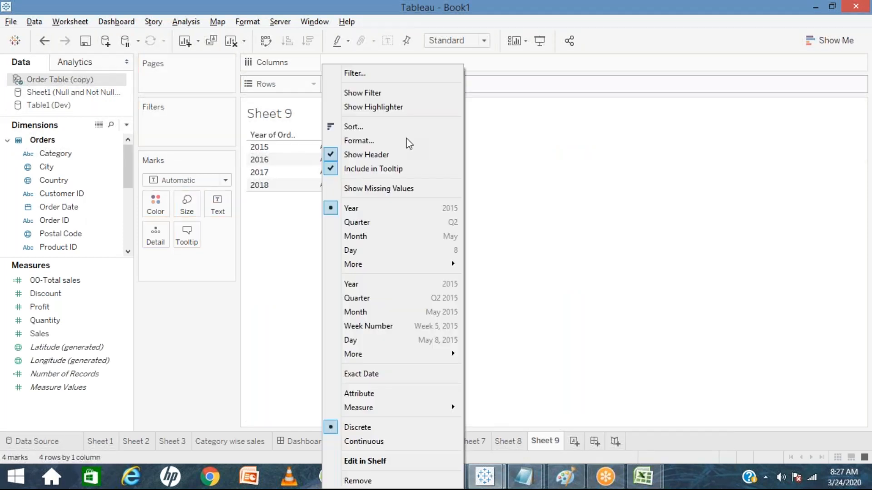
pyautogui.click(386, 239)
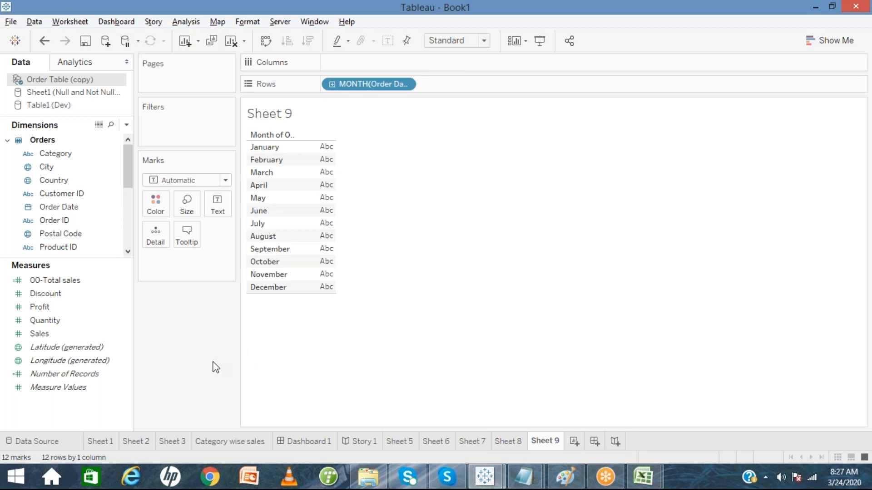
# Lower the computer's audio volume
pyautogui.press('XF86AudioLowerVolume')
pyautogui.press('XF86AudioLowerVolume')
pyautogui.press('XF86AudioLowerVolume')
pyautogui.press('XF86AudioLowerVolume')
pyautogui.press('XF86AudioLowerVolume')
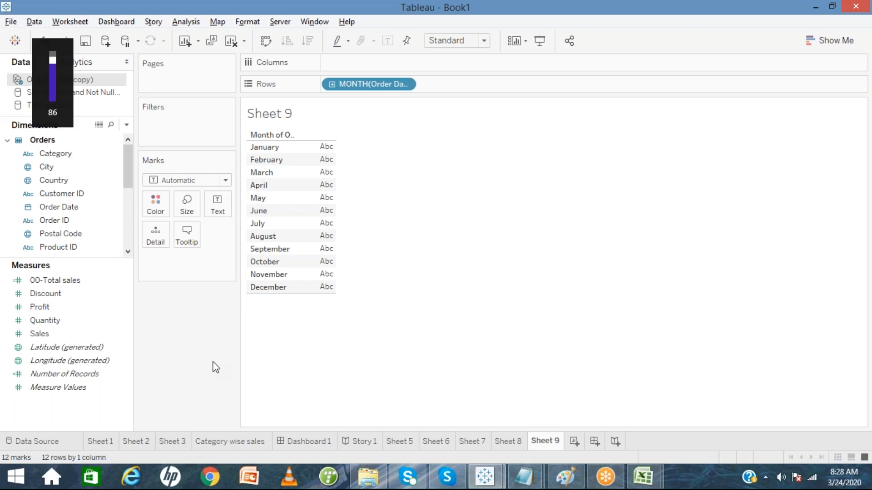
pyautogui.press('XF86AudioLowerVolume')
pyautogui.press('XF86AudioLowerVolume')
pyautogui.press('XF86AudioLowerVolume')
pyautogui.press('XF86AudioLowerVolume')
pyautogui.press('XF86AudioLowerVolume')
pyautogui.press('XF86AudioLowerVolume')
pyautogui.press('XF86AudioLowerVolume')
pyautogui.press('XF86AudioLowerVolume')
pyautogui.press('XF86AudioLowerVolume')
pyautogui.press('XF86AudioLowerVolume')
pyautogui.press('XF86AudioLowerVolume')
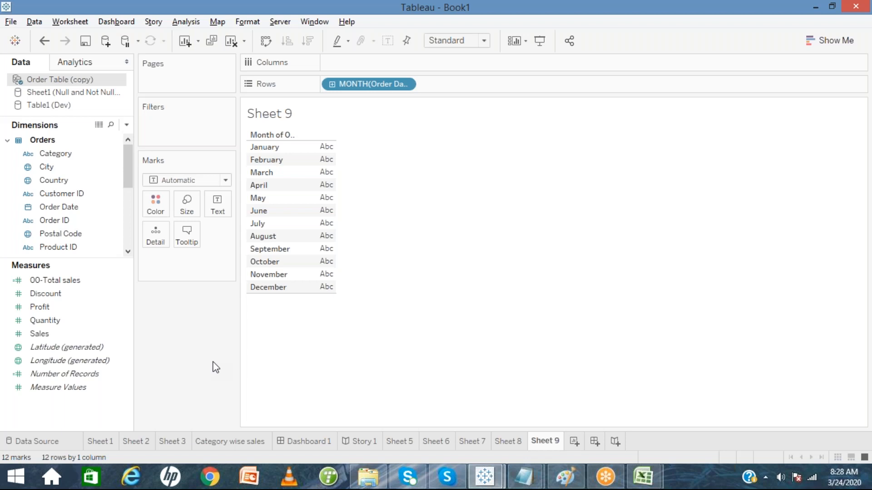
# Check item 9 in the Notepad note, then in Tableau set the default fiscal year start of Order Date to April
pyautogui.hotkey('alt', 'Tab')
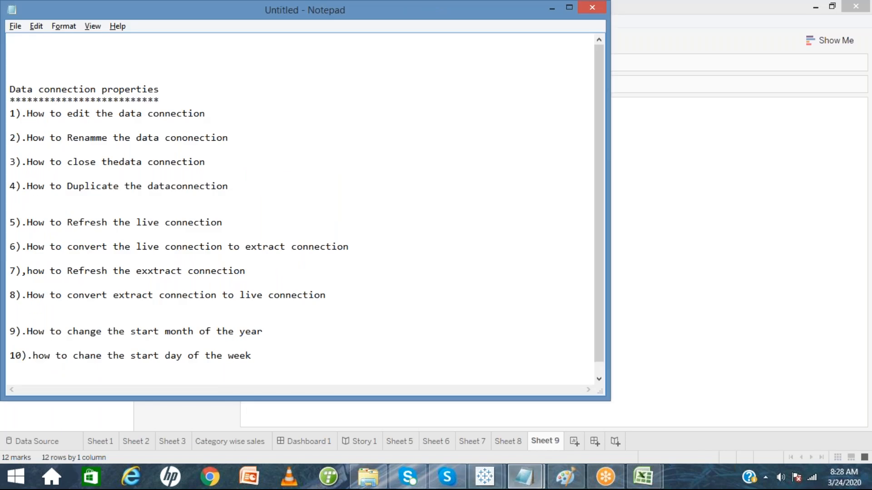
pyautogui.hotkey('alt', 'Tab')
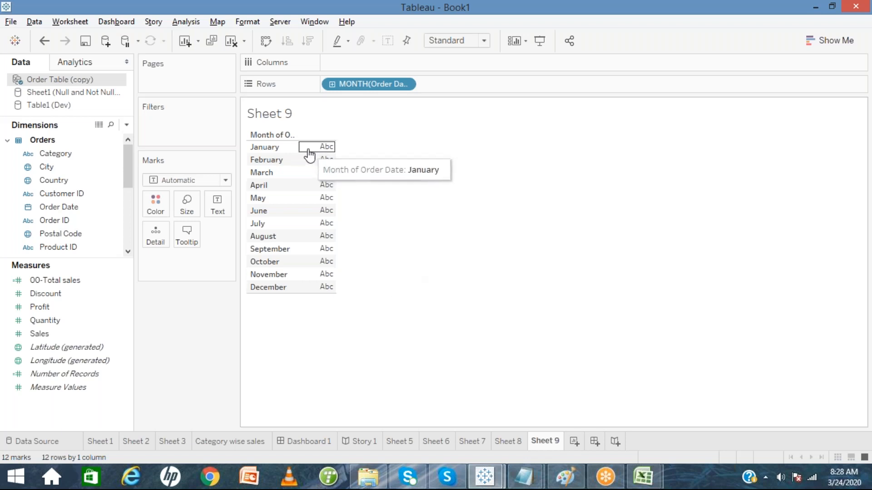
pyautogui.click(273, 148)
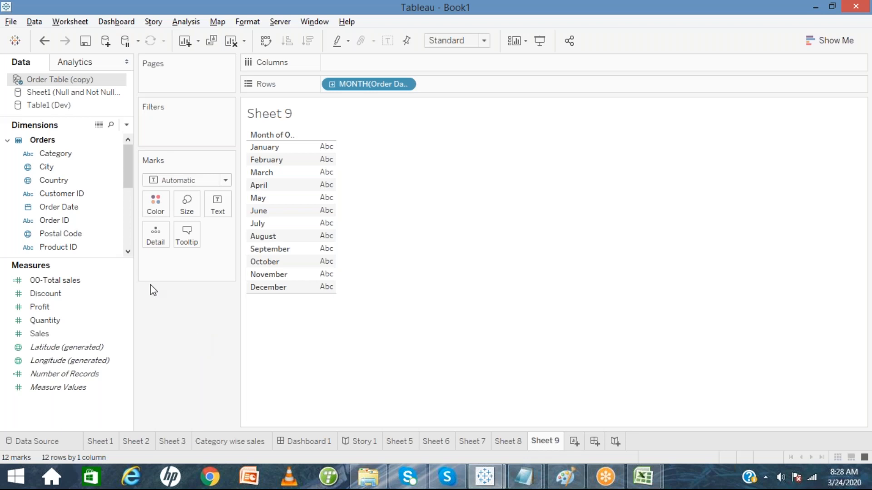
pyautogui.rightClick(75, 206)
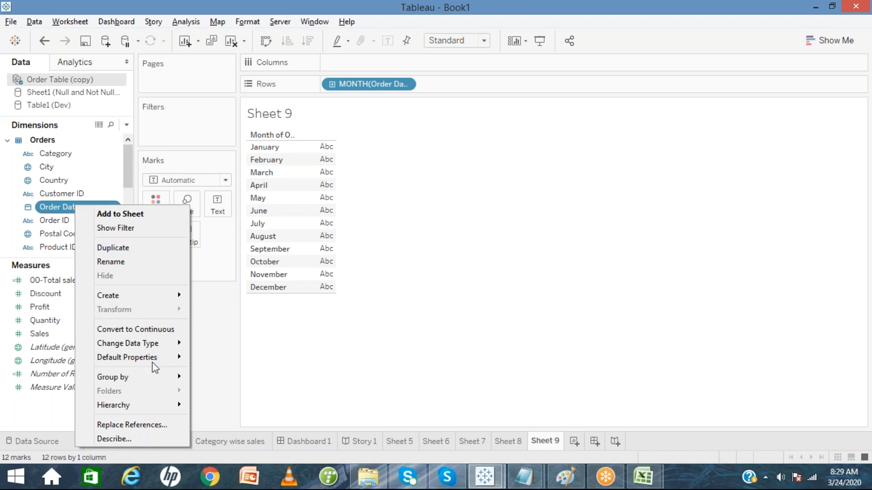
pyautogui.moveTo(152, 359)
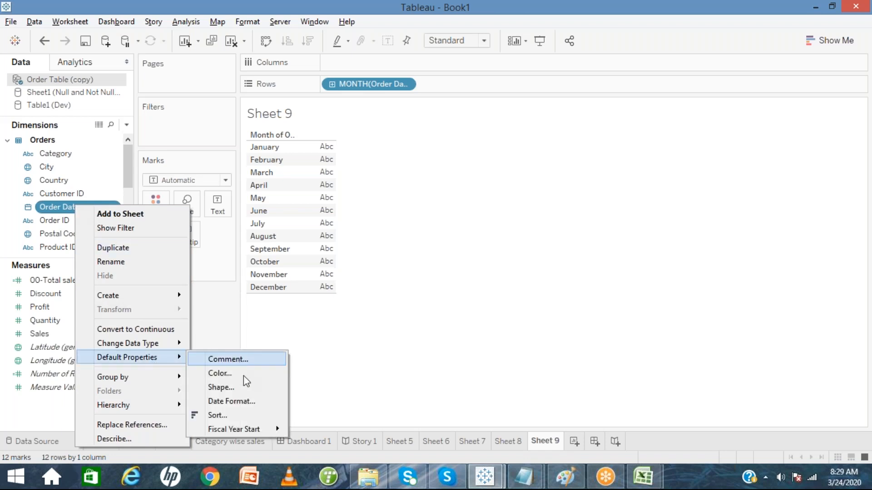
pyautogui.moveTo(236, 429)
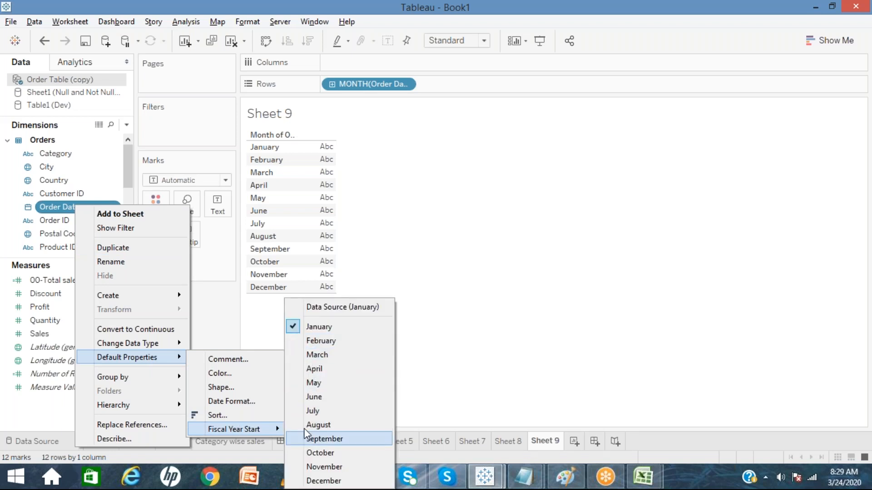
pyautogui.click(300, 375)
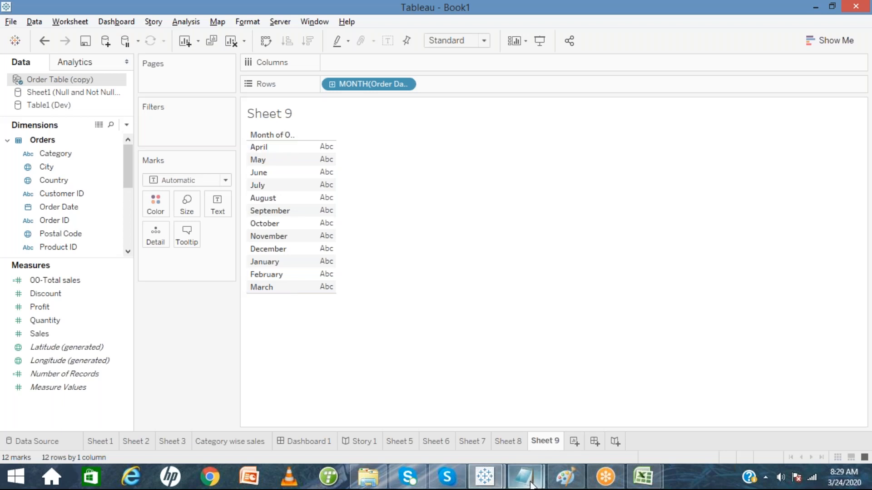
# Check item 10 in the Notepad note, then add a new Tableau worksheet with Order Date on Rows, shown by weekday
pyautogui.moveTo(537, 473)
pyautogui.click(595, 413)
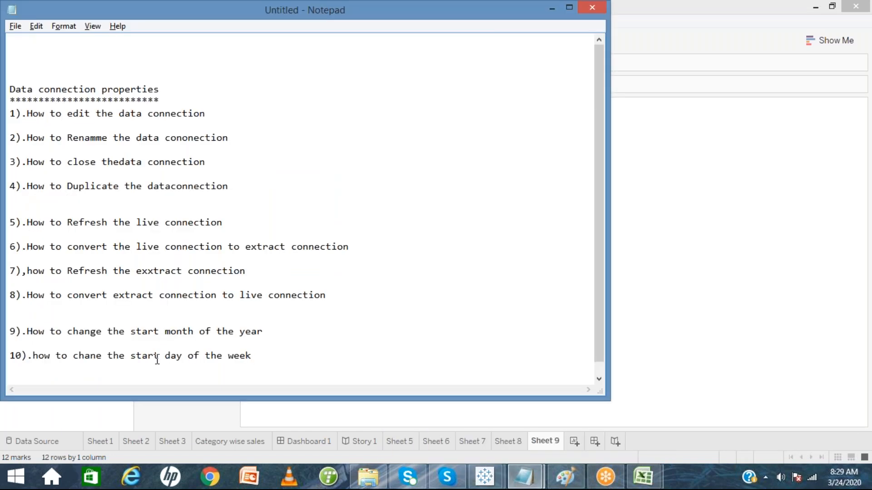
pyautogui.click(667, 294)
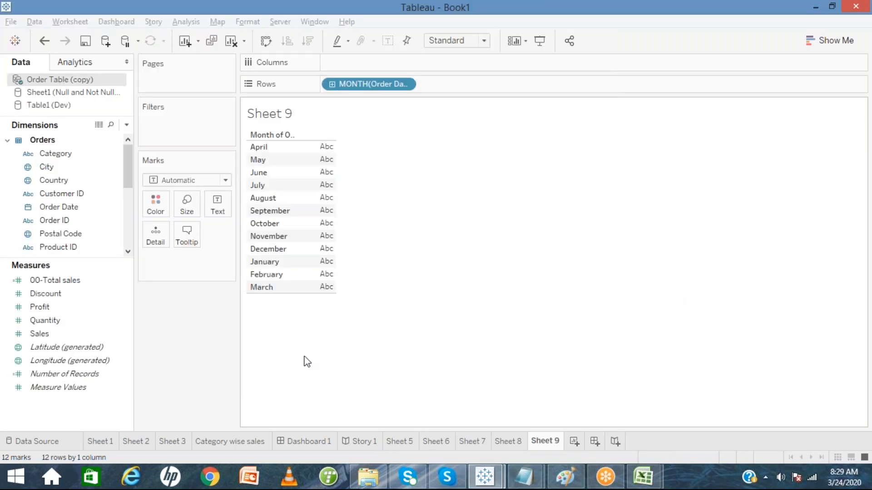
pyautogui.click(581, 438)
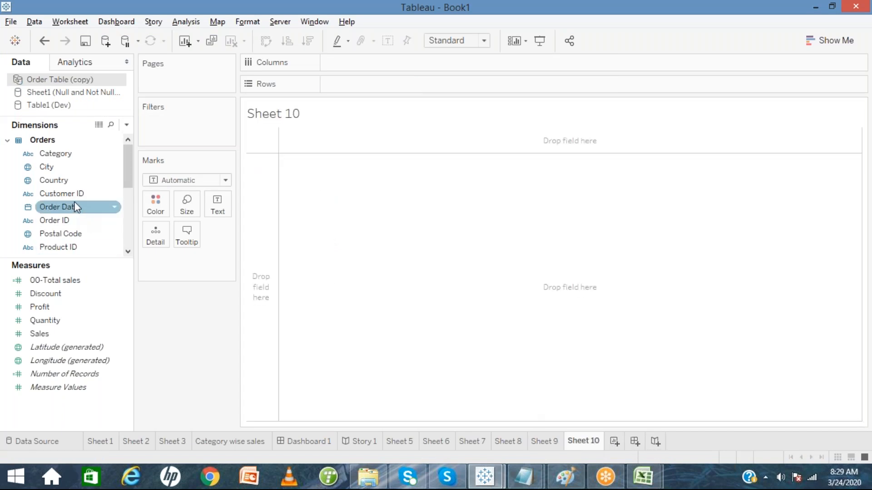
pyautogui.moveTo(76, 205); pyautogui.dragTo(379, 83)
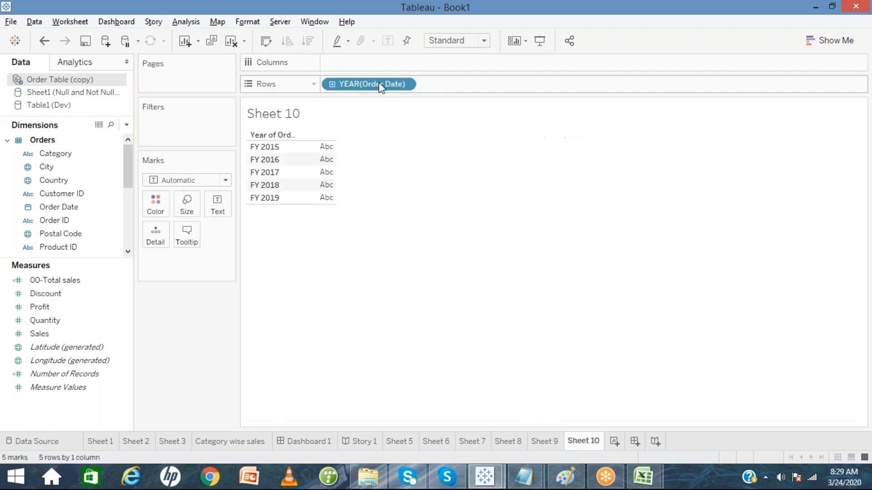
pyautogui.click(408, 86)
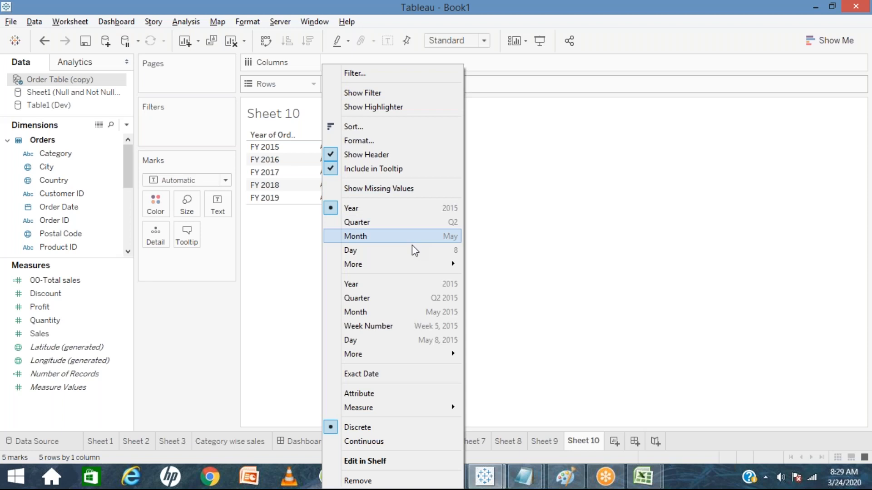
pyautogui.moveTo(412, 265)
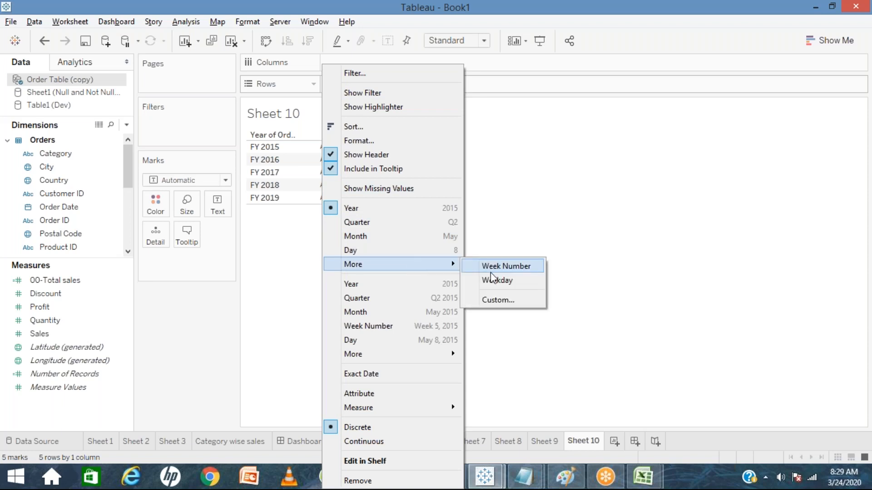
pyautogui.click(490, 279)
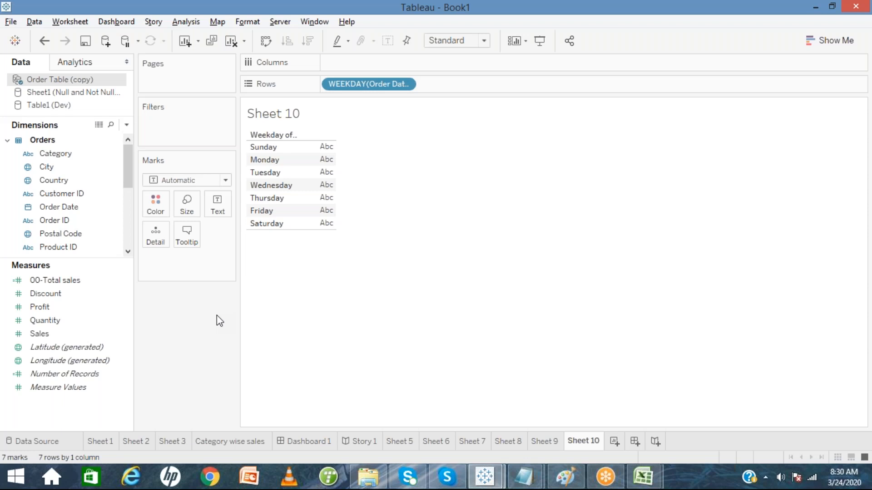
# Set the week start of the Order Table (copy) data source to Thursday in its date properties
pyautogui.rightClick(60, 78)
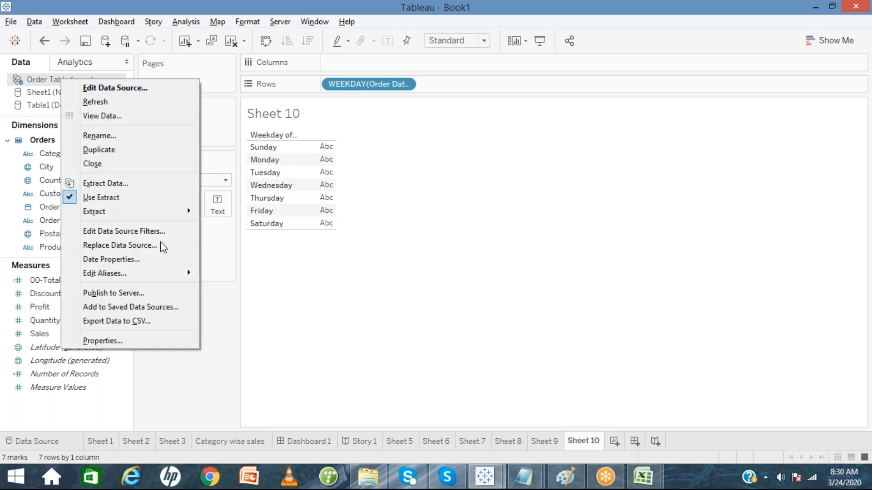
pyautogui.click(124, 263)
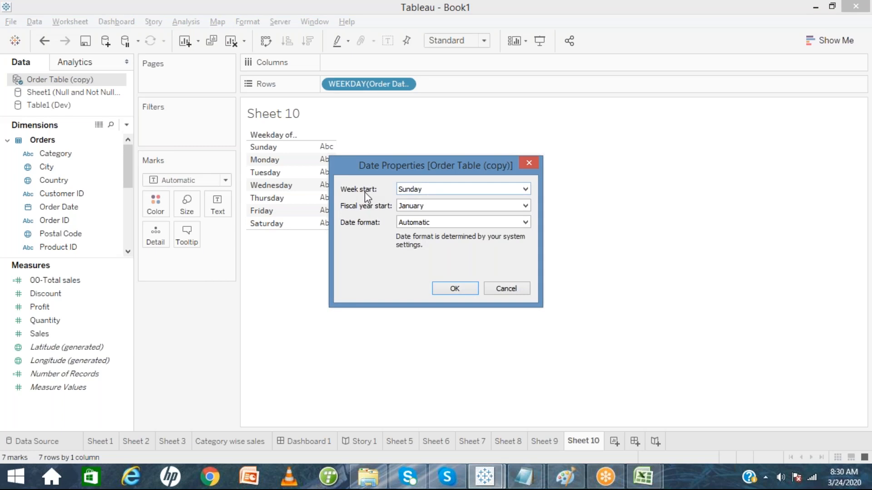
pyautogui.click(428, 190)
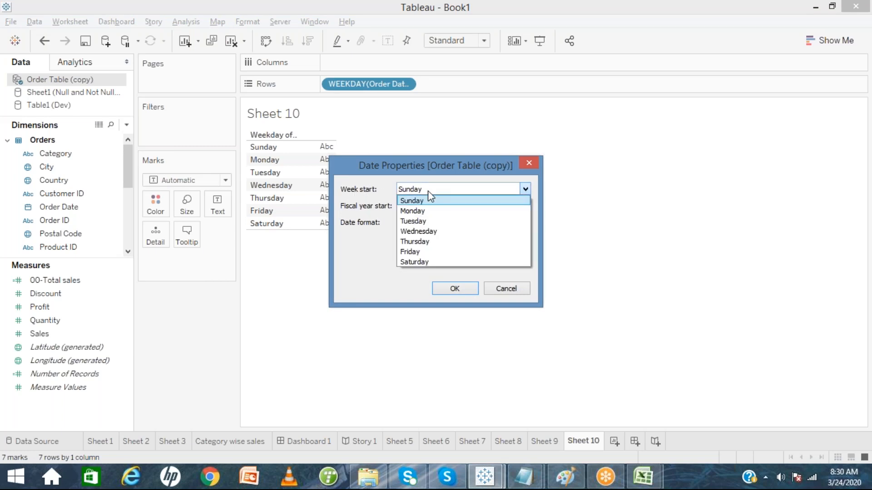
pyautogui.click(425, 243)
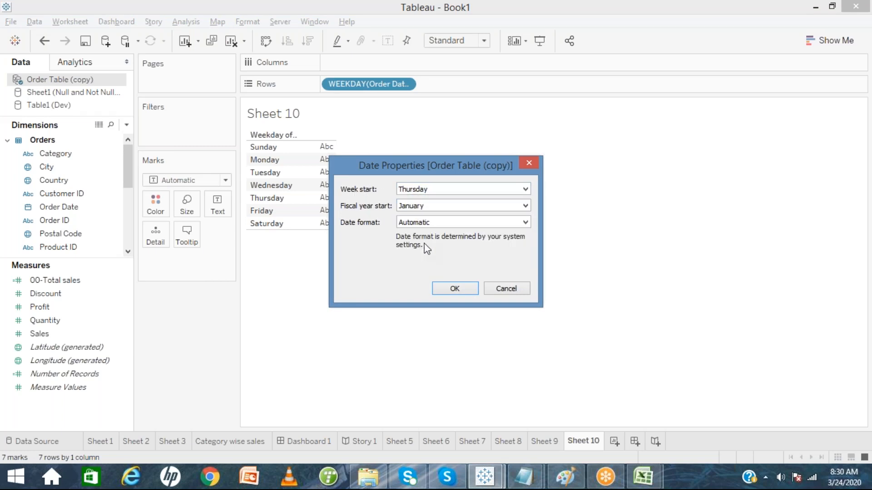
pyautogui.click(454, 291)
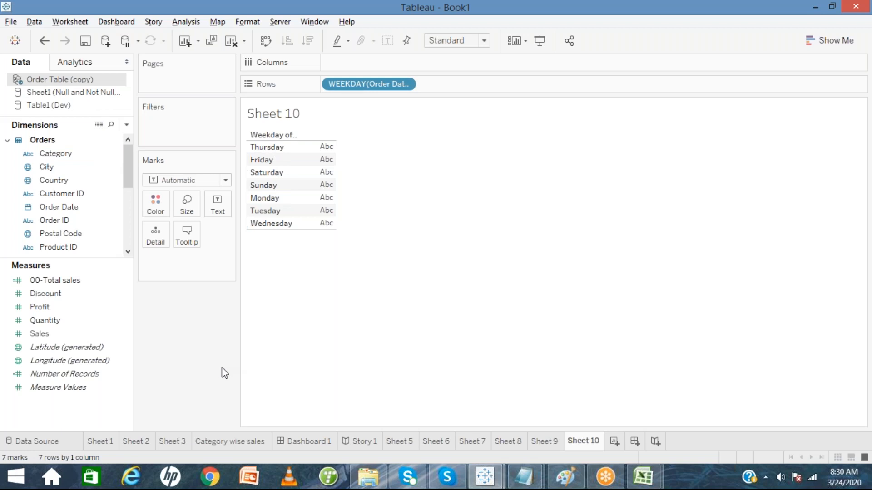
# Review the date properties of Order Table (copy) without changing them, and look up its Order Date and Ship Date dimensions
pyautogui.rightClick(53, 79)
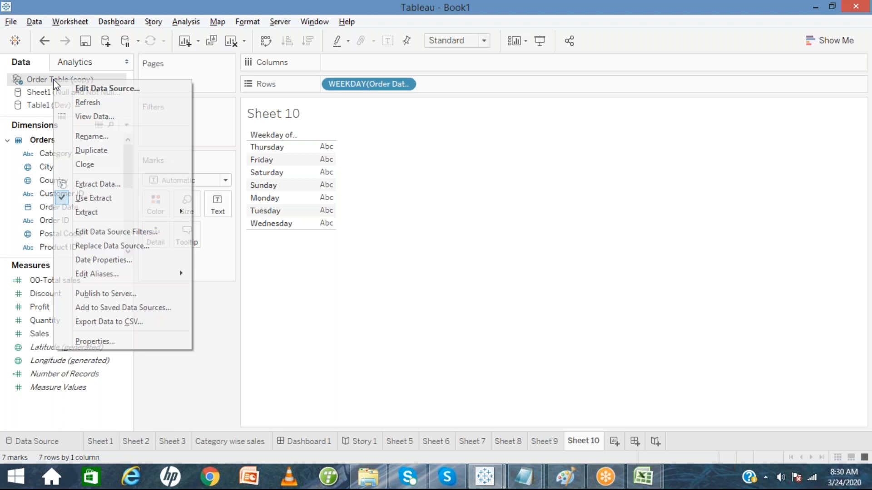
pyautogui.click(128, 258)
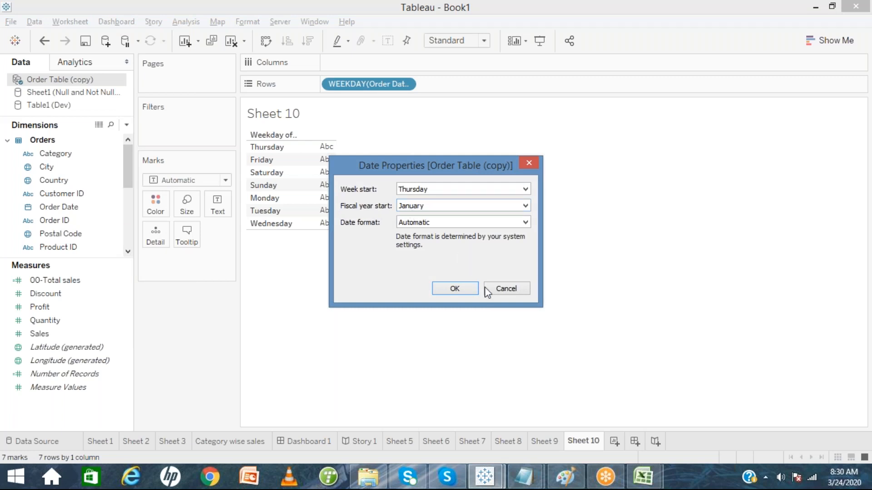
pyautogui.click(495, 290)
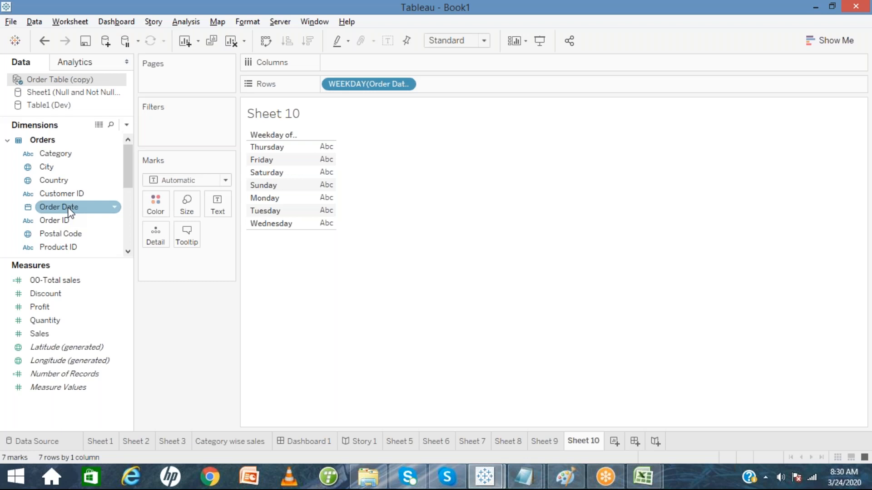
pyautogui.click(129, 245)
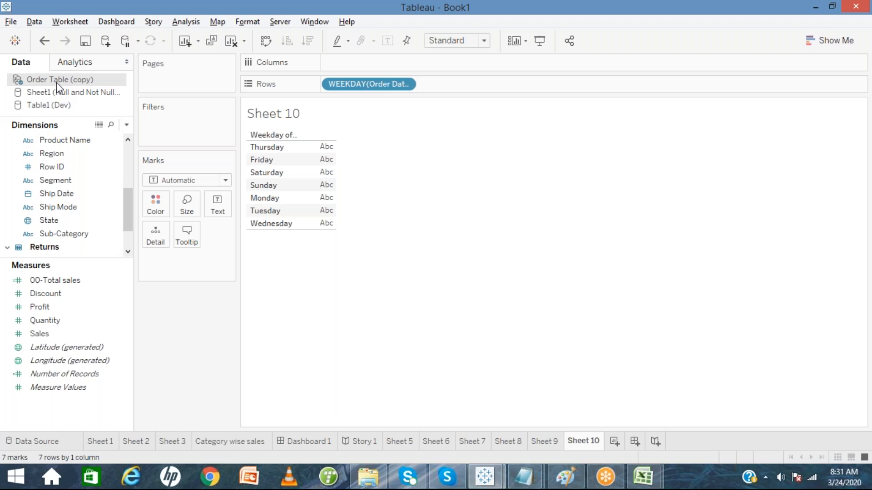
pyautogui.click(119, 194)
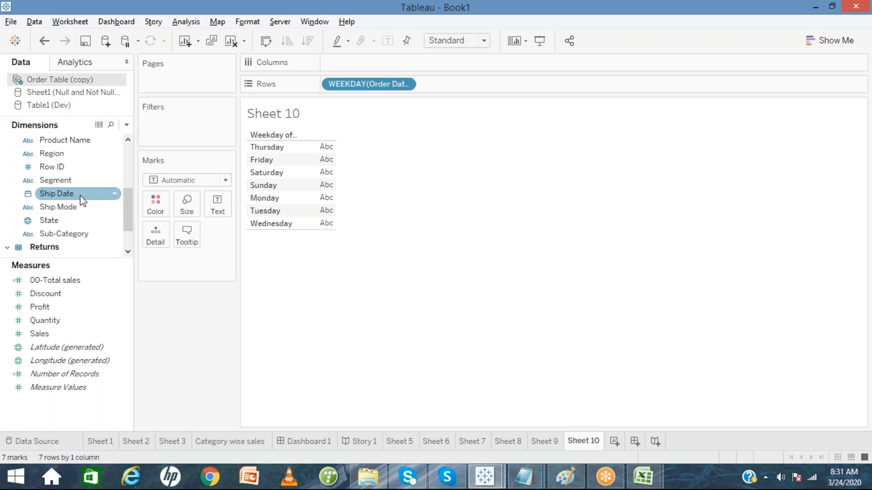
pyautogui.click(129, 161)
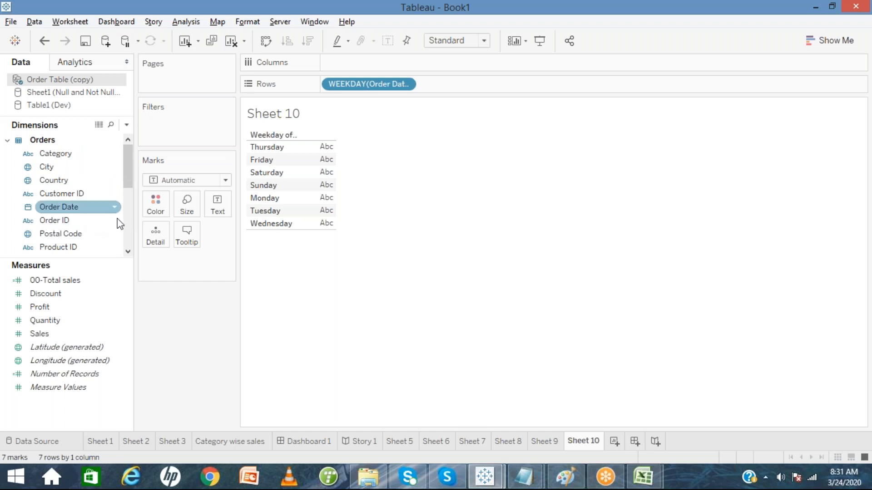
# Examine the fiscal year start options in the date properties of Order Table (copy), and close the dialog without changing anything
pyautogui.rightClick(53, 77)
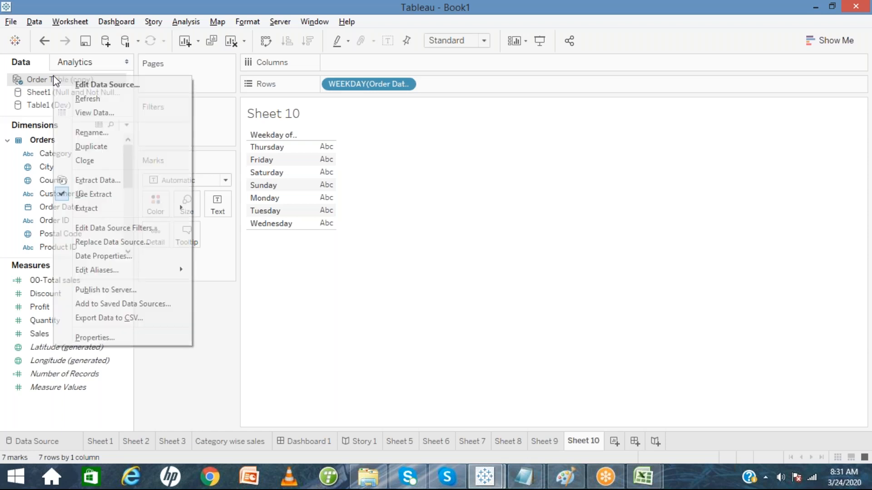
pyautogui.click(94, 256)
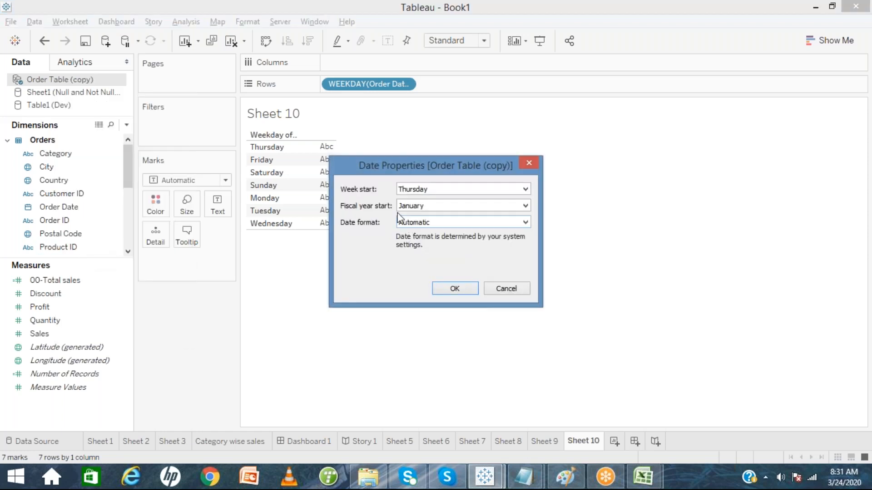
pyautogui.click(429, 208)
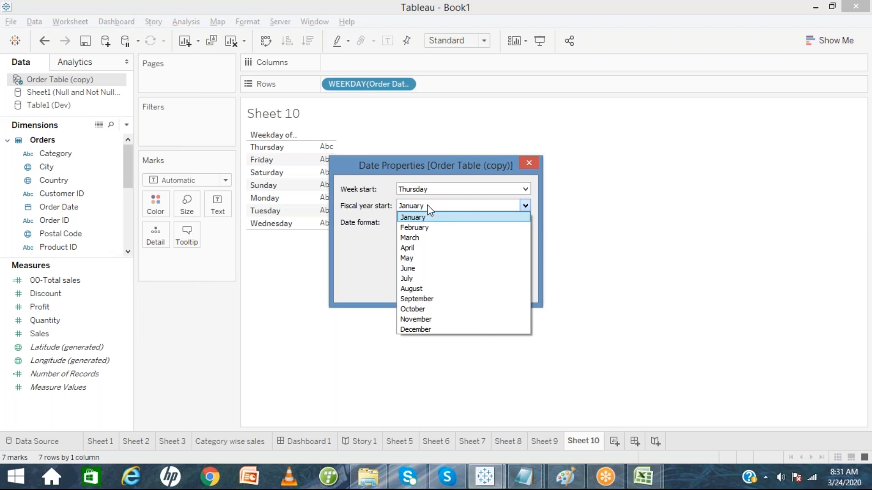
pyautogui.click(350, 276)
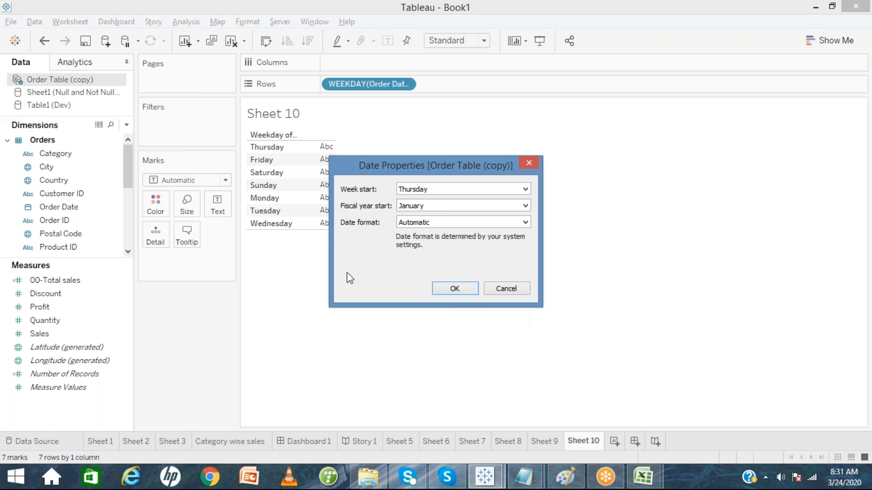
pyautogui.click(529, 163)
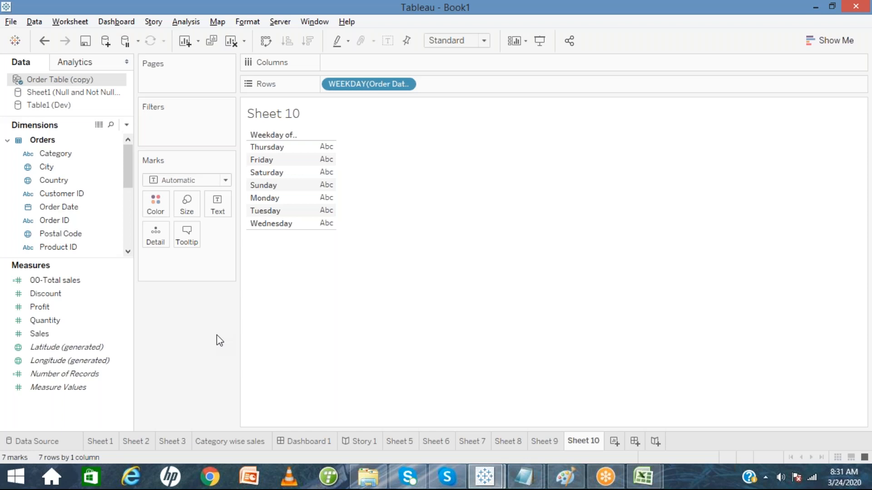
# Switch to the Notepad note and correct the spacing of item 11 to read "how to save the data connection"
pyautogui.click(526, 485)
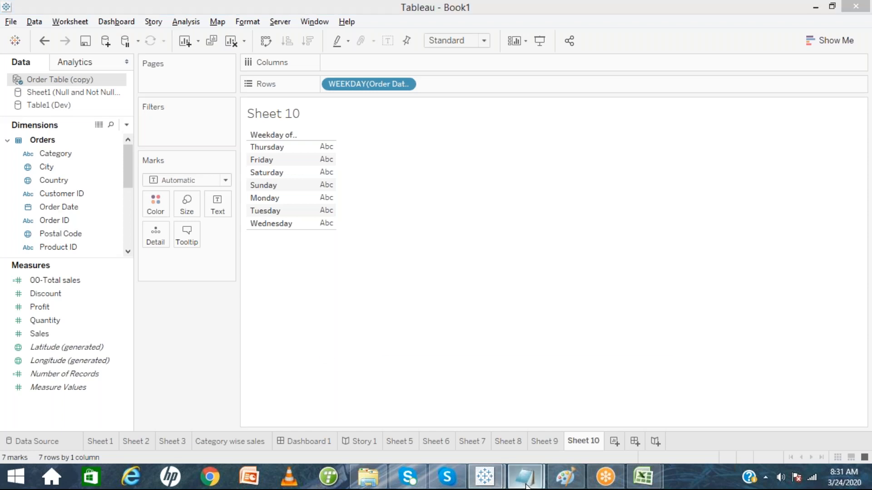
pyautogui.click(584, 418)
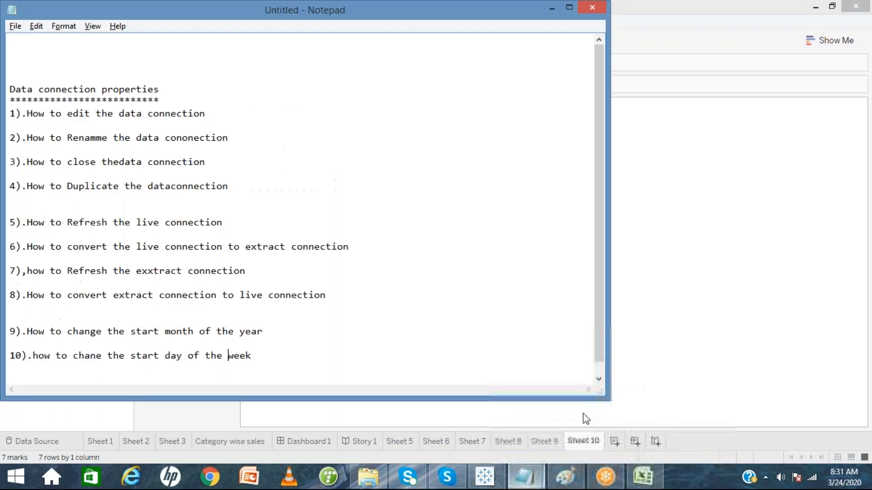
pyautogui.click(599, 378)
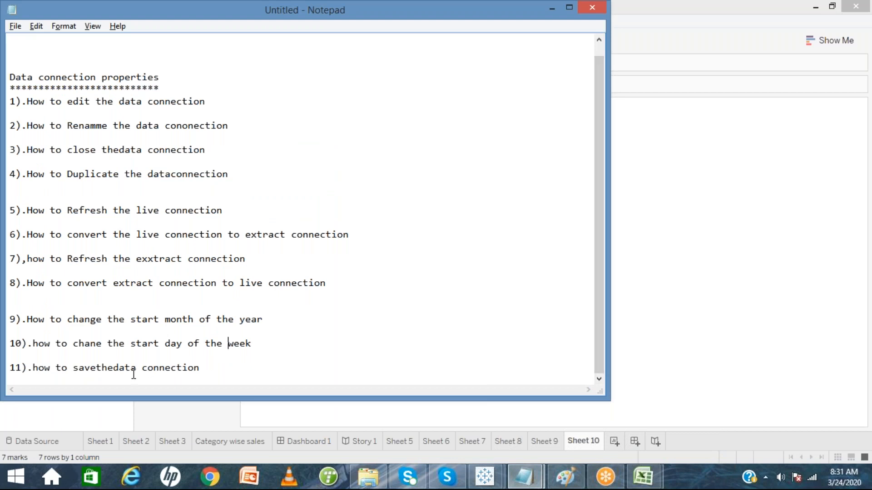
pyautogui.click(114, 371)
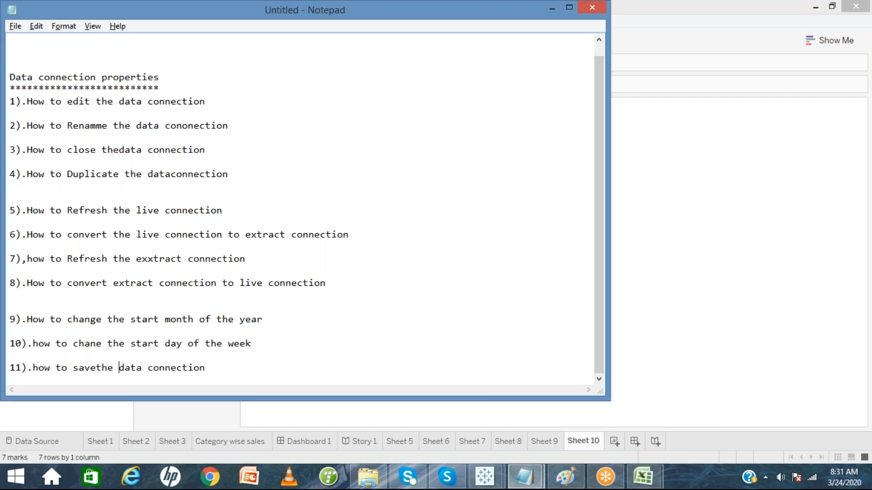
pyautogui.click(97, 369)
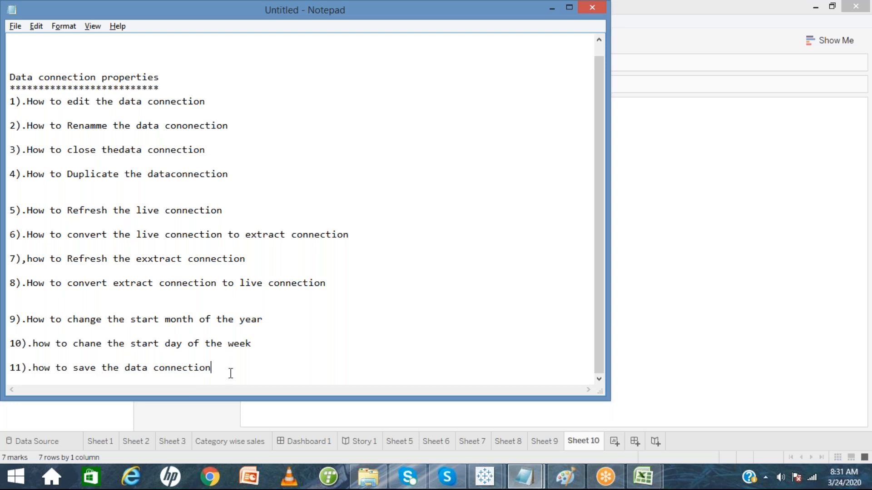
# In Tableau, examine the file types for adding Order Table (copy) to the saved data sources, and cancel without saving
pyautogui.click(688, 305)
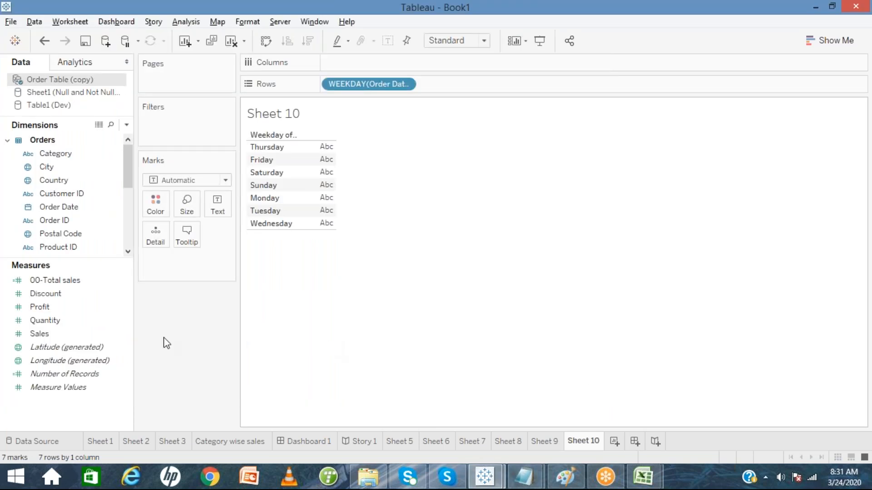
pyautogui.rightClick(60, 81)
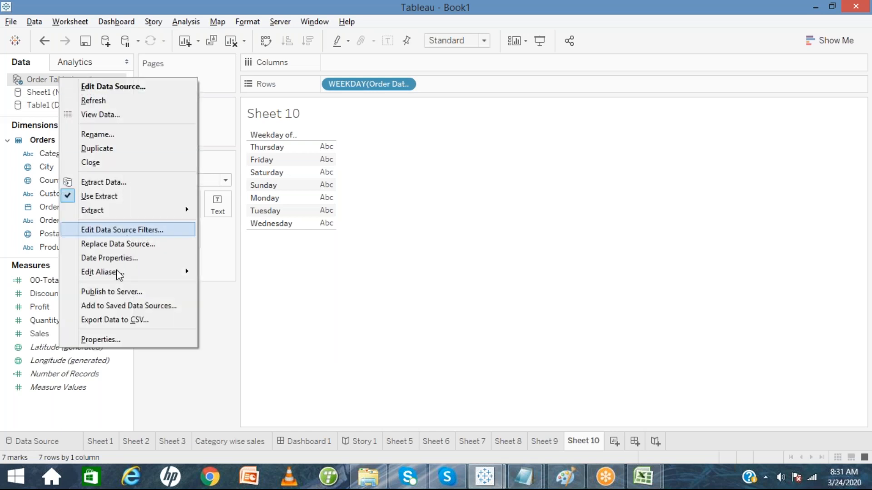
pyautogui.click(113, 305)
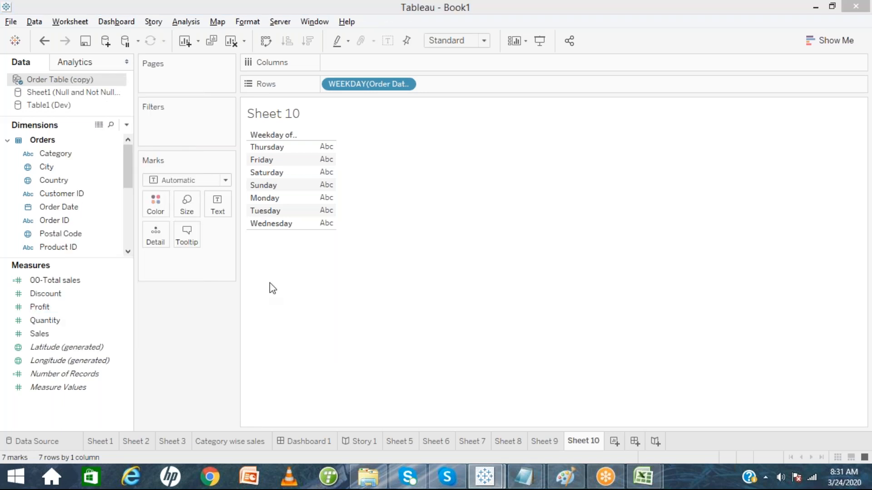
pyautogui.click(217, 271)
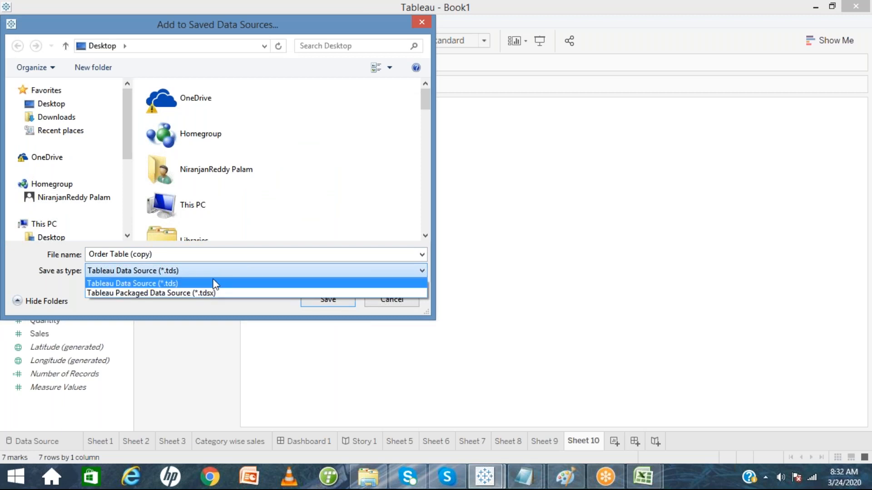
pyautogui.click(227, 305)
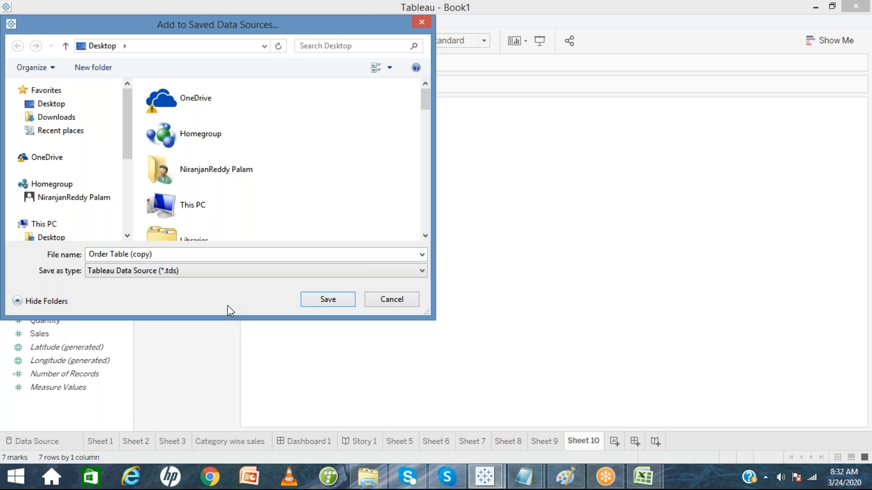
pyautogui.click(383, 301)
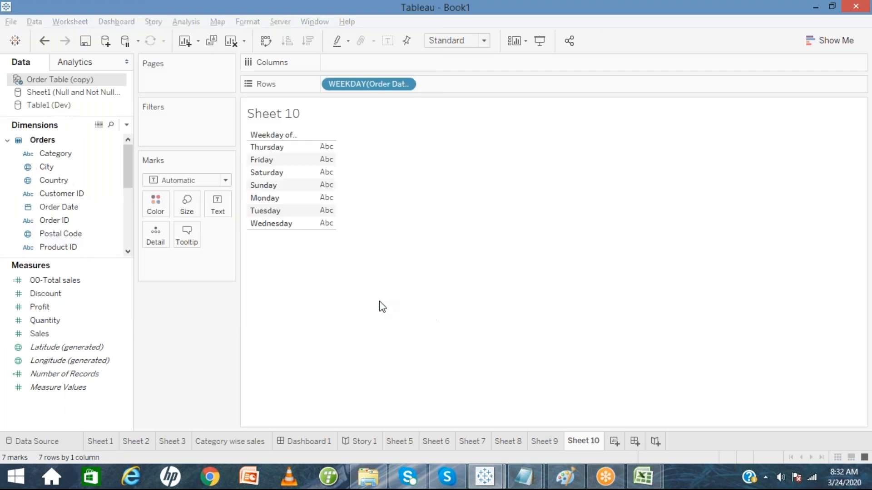
# Switch to the Notepad list of data connection properties and add a long separator line of asterisks below item 11
pyautogui.click(525, 475)
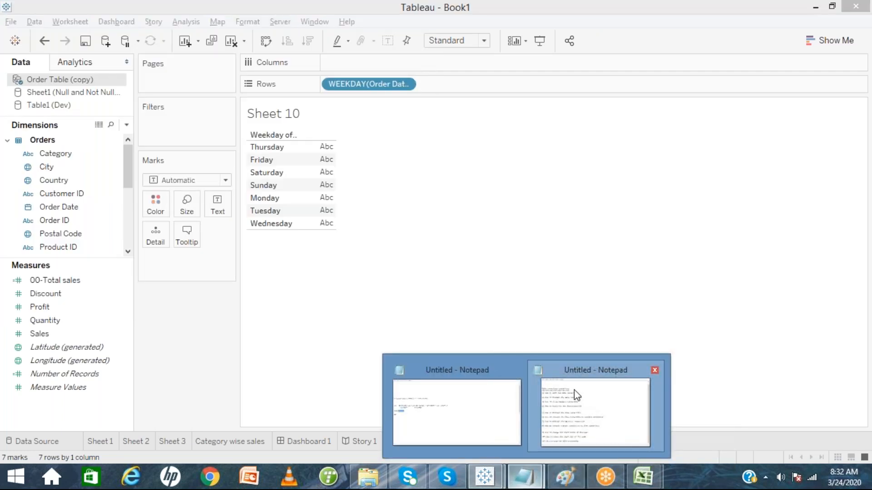
pyautogui.click(577, 395)
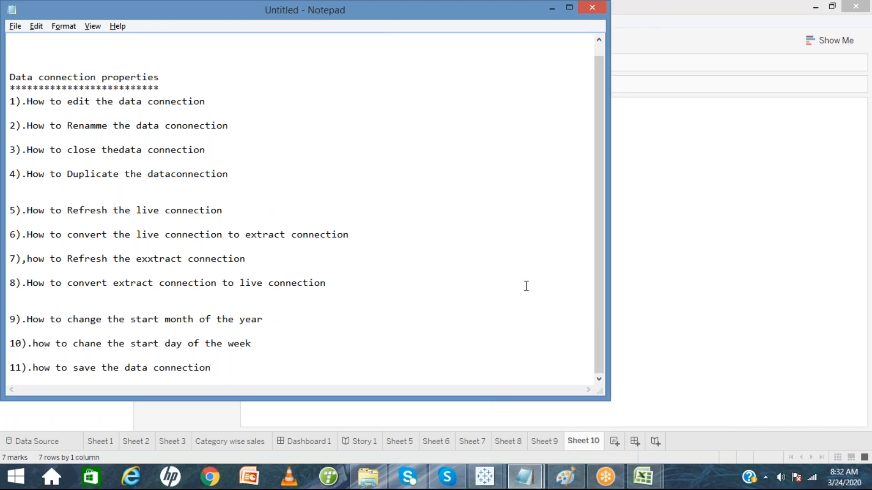
pyautogui.click(734, 253)
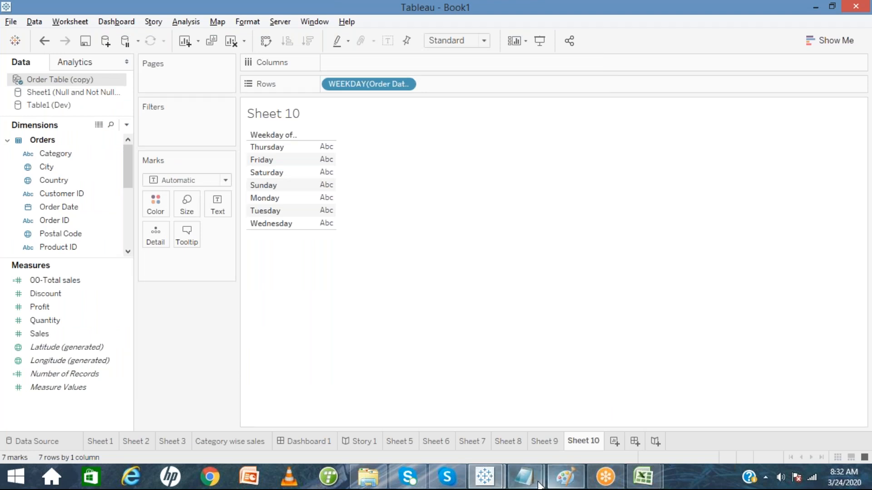
pyautogui.moveTo(524, 477)
pyautogui.click(595, 404)
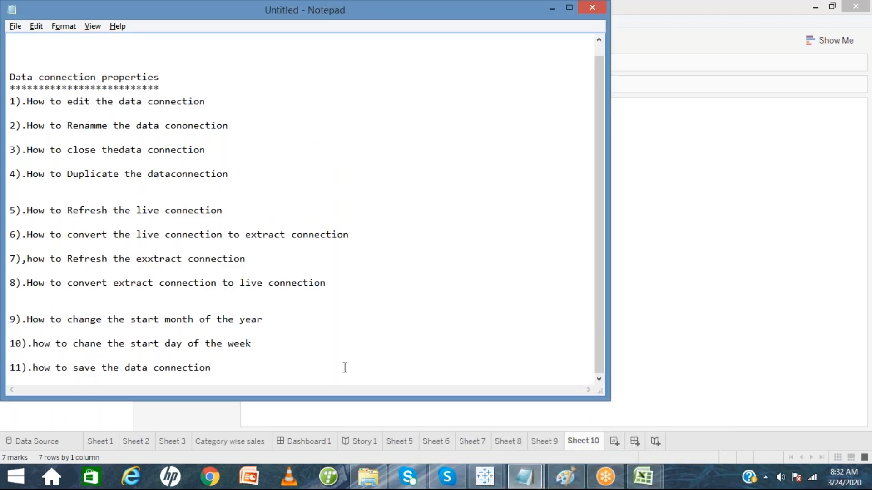
pyautogui.press('Return')
pyautogui.press('Return')
pyautogui.press('Return')
pyautogui.press('Return')
pyautogui.press('Return')
pyautogui.press('Return')
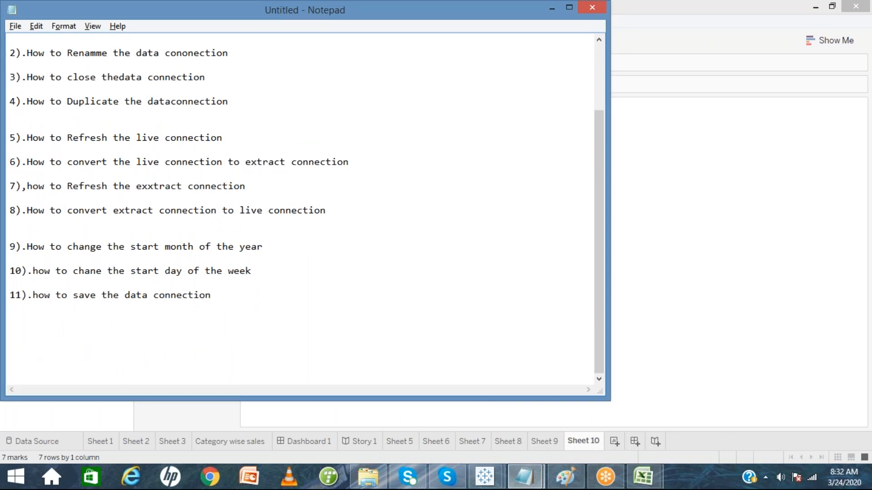
pyautogui.write('****************************************************************************************')
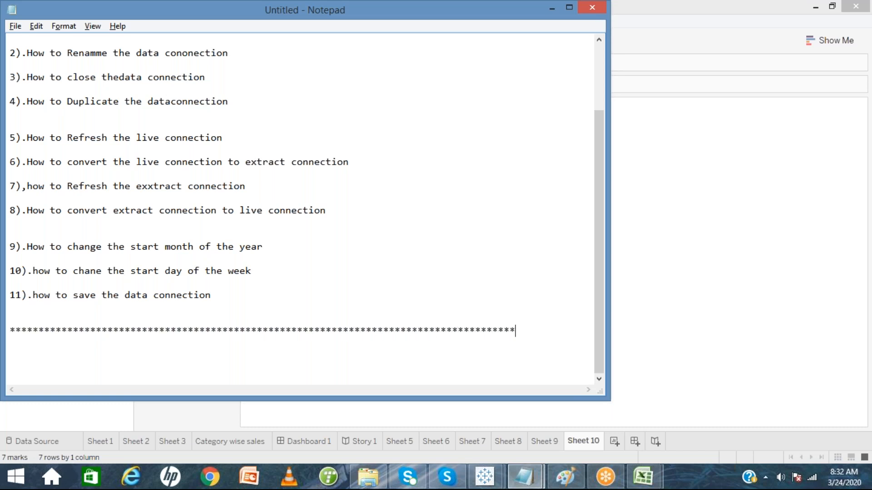
# Add the heading "Caliculated fields:-" below the separator line, underlined with a row of asterisks
pyautogui.press('Return')
pyautogui.press('Return')
pyautogui.write('Caliculate')
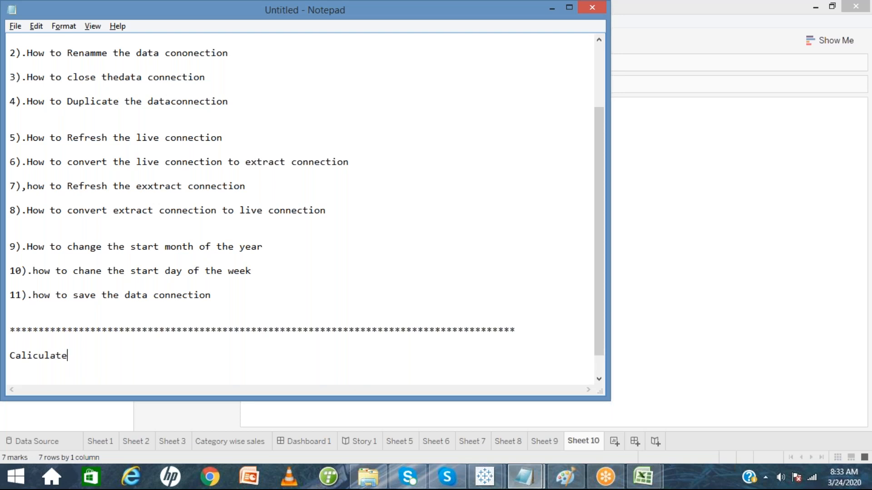
pyautogui.write('d fields:-')
pyautogui.press('Return')
pyautogui.write('*******************')
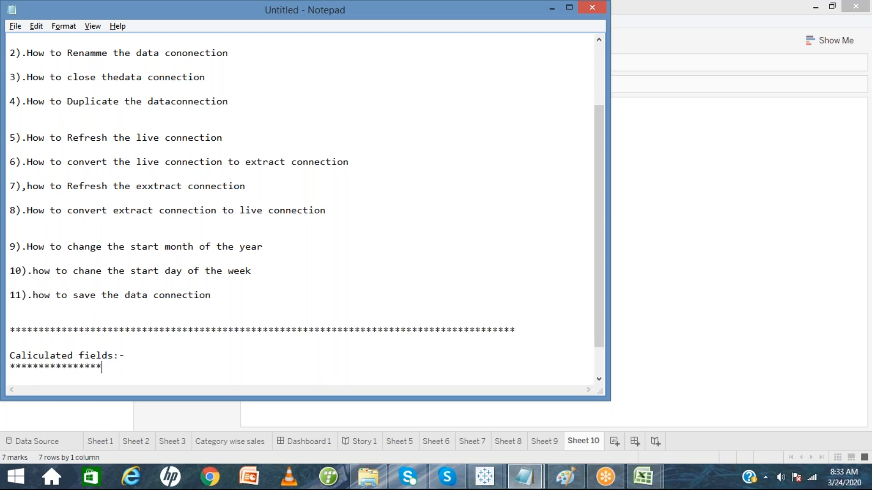
# Below the "Caliculated fields:-" heading, write "it is custom field created by dev on ttop of the existing fields with help of some functions"
pyautogui.press('Return')
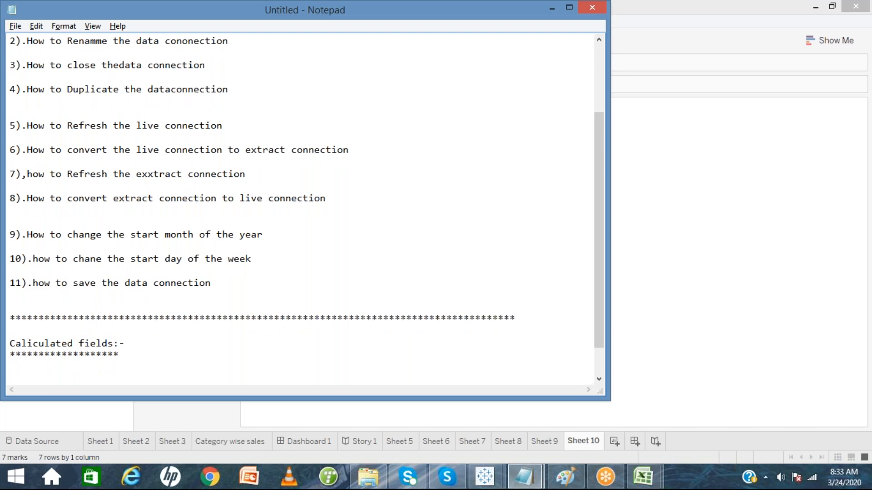
pyautogui.press('Return')
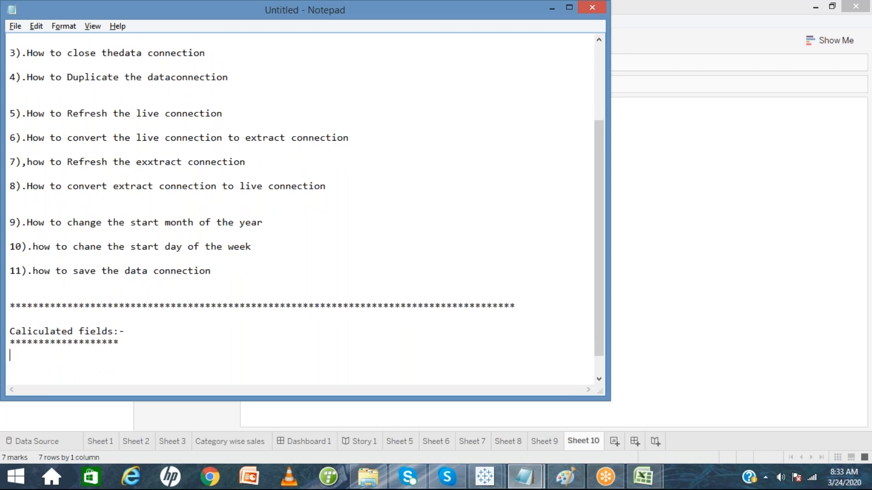
pyautogui.write('it is custo')
pyautogui.write('mme')
pyautogui.press('BackSpace')
pyautogui.press('BackSpace')
pyautogui.press('BackSpace')
pyautogui.write('fieldd')
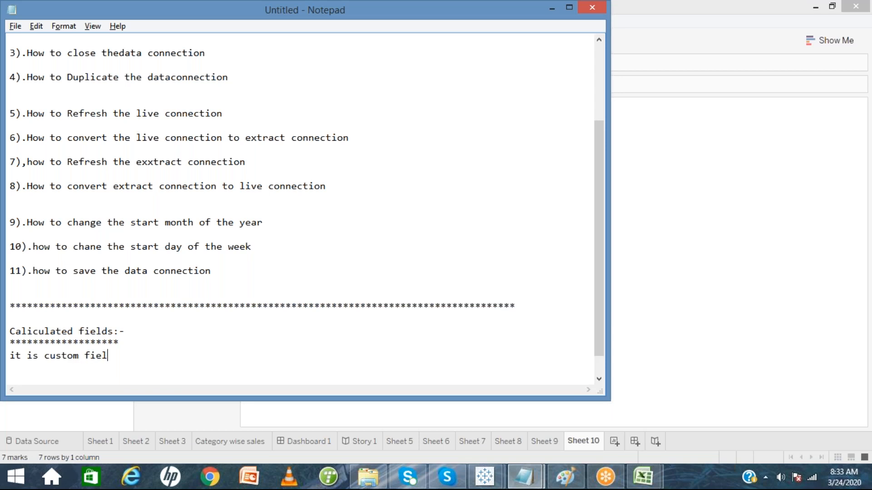
pyautogui.press('BackSpace')
pyautogui.write('cars')
pyautogui.press('BackSpace')
pyautogui.press('BackSpace')
pyautogui.press('BackSpace')
pyautogui.write('c')
pyautogui.press('BackSpace')
pyautogui.write('reated by dev on ttop of')
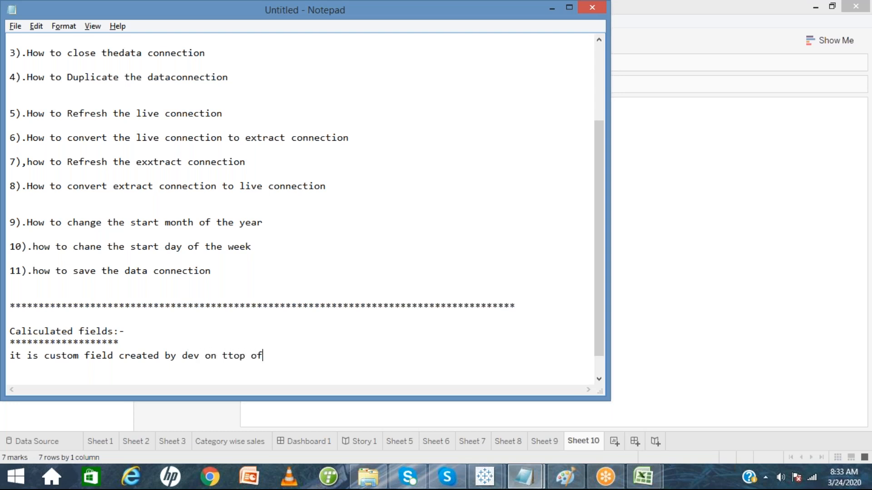
pyautogui.write(' the existing fields with help of some functions')
# Leave blank lines below the definition and add the line "there are8 types categiers"
pyautogui.press('Return')
pyautogui.press('Return')
pyautogui.press('Return')
pyautogui.press('Return')
pyautogui.press('Return')
pyautogui.press('Return')
pyautogui.press('Return')
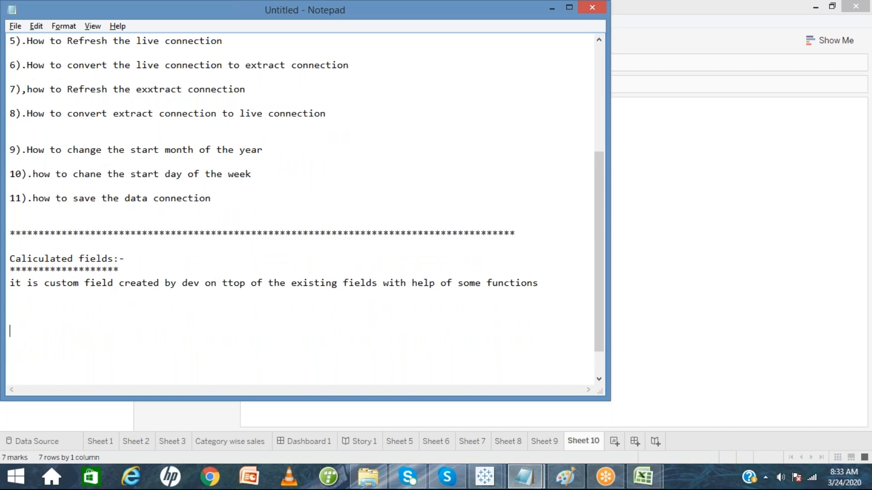
pyautogui.write('1.5')
pyautogui.press('BackSpace')
pyautogui.press('BackSpace')
pyautogui.press('BackSpace')
pyautogui.press('BackSpace')
pyautogui.write('there are8 t')
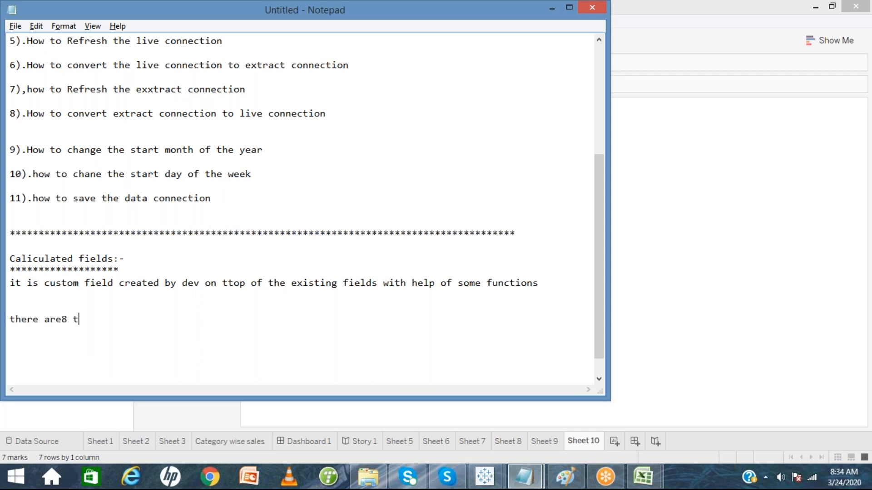
pyautogui.write('ypes categ')
pyautogui.write('ory')
pyautogui.press('BackSpace')
pyautogui.press('BackSpace')
pyautogui.press('BackSpace')
pyautogui.write('iers')
# Start a numbered list below the categories line with "1.String functions", "2.Number based functions" and "3.loical functions", separated by blank lines
pyautogui.press('Return')
pyautogui.press('Return')
pyautogui.write('1.S')
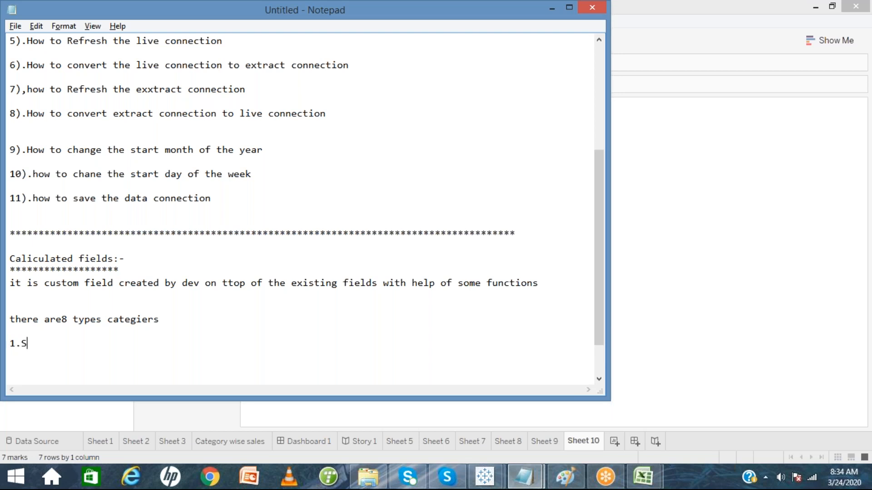
pyautogui.write('tring functions')
pyautogui.press('Return')
pyautogui.press('Return')
pyautogui.write('2')
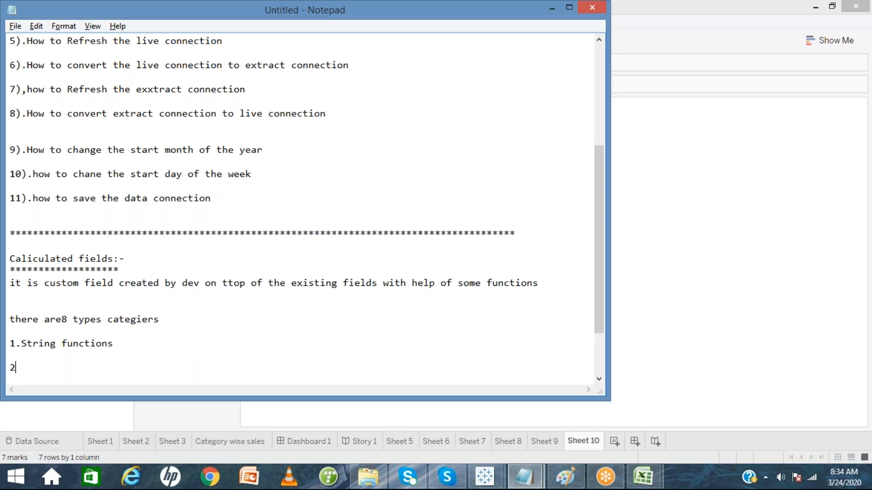
pyautogui.write('.Number based functions')
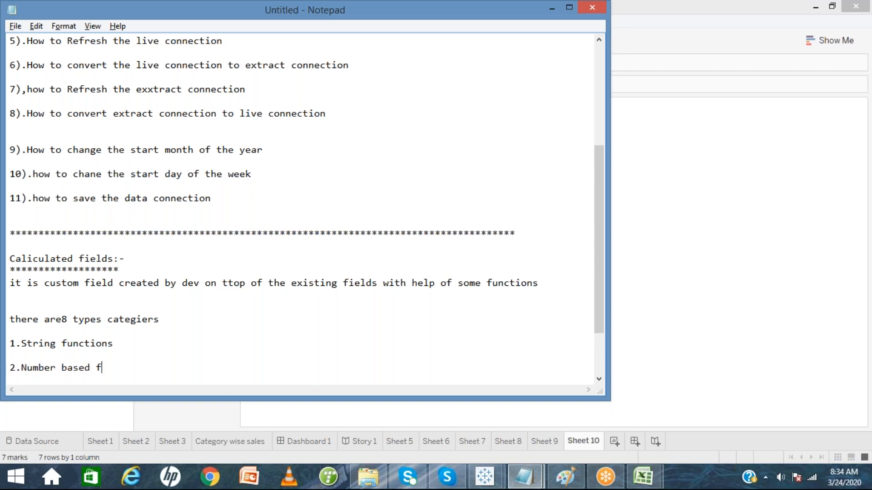
pyautogui.press('Return')
pyautogui.press('Return')
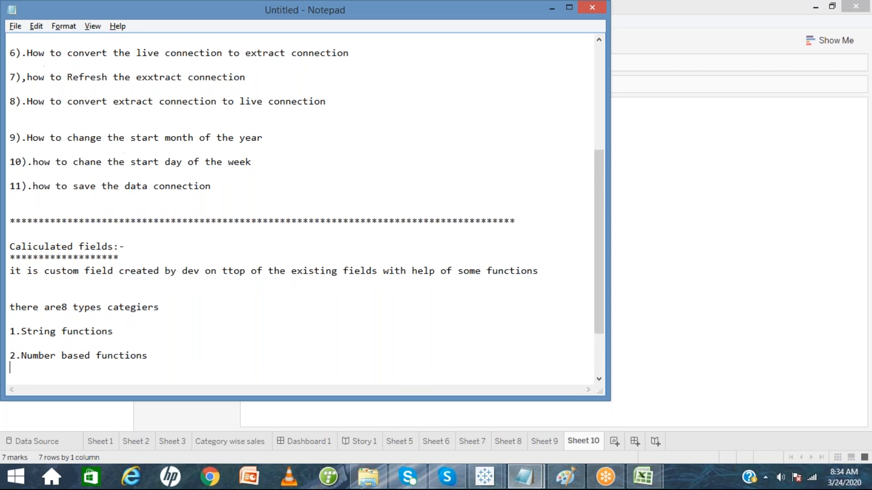
pyautogui.write('3.l')
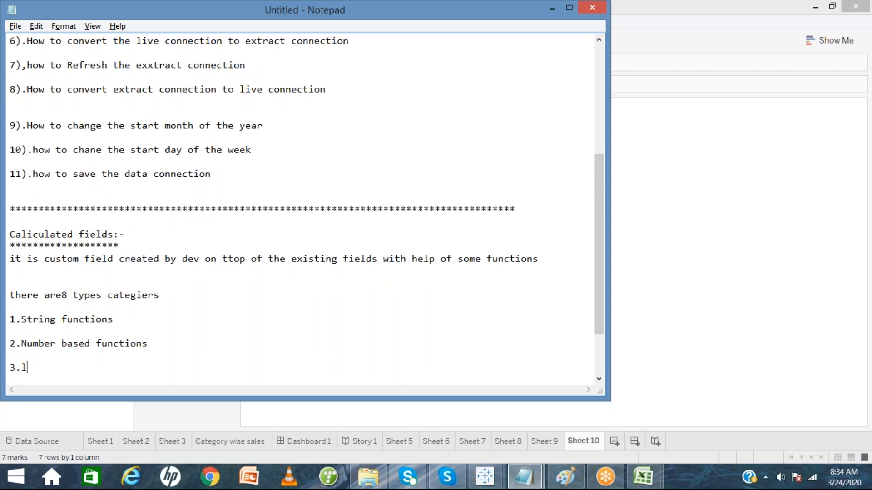
pyautogui.write('oical functions')
# Continue the numbered list with "4.Agregation functions" and "5.Type convertions functions"
pyautogui.press('Return')
pyautogui.press('Return')
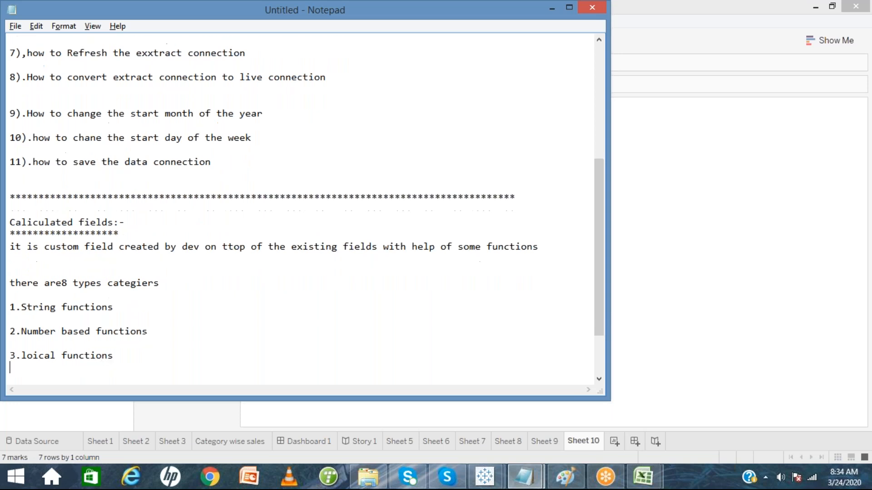
pyautogui.write('4.')
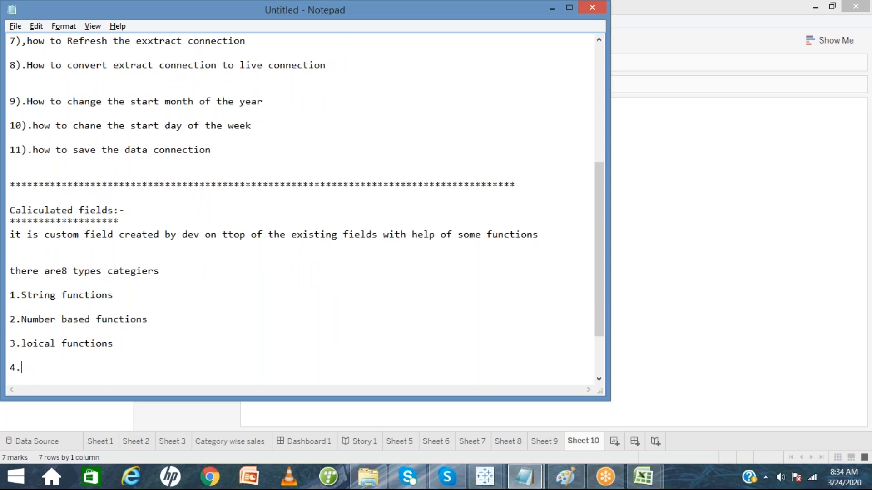
pyautogui.write('Agregation functions')
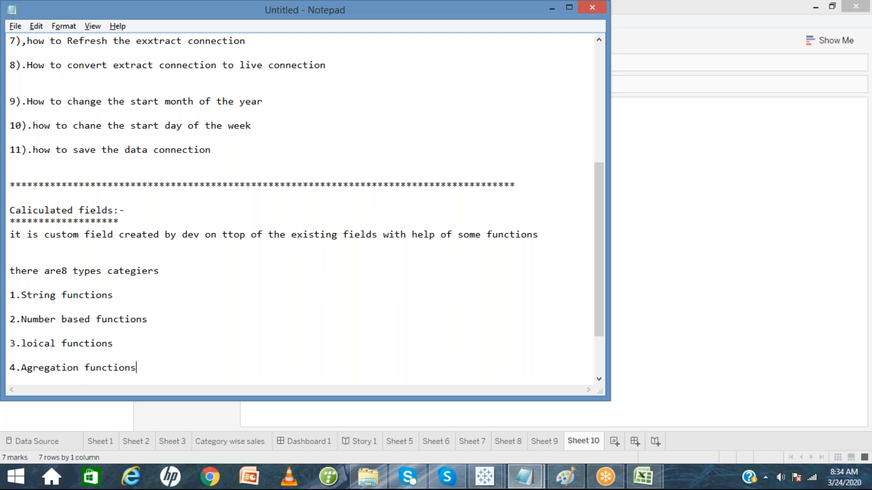
pyautogui.press('Return')
pyautogui.press('Return')
pyautogui.write('55.')
pyautogui.press('BackSpace')
pyautogui.press('BackSpace')
pyautogui.write('.Type convertions functions')
pyautogui.press('Return')
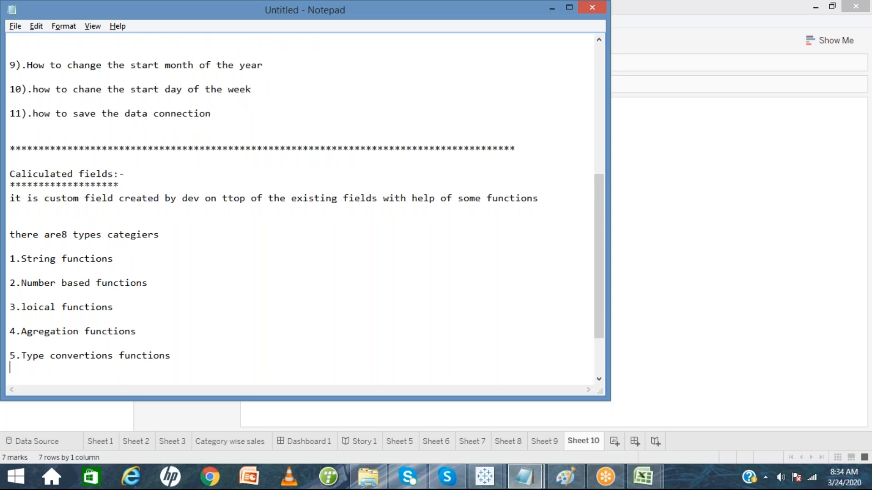
# Complete the numbered list with "6.table caliculation", "7.date unctions" and "8.user based functions"
pyautogui.write('6.ta')
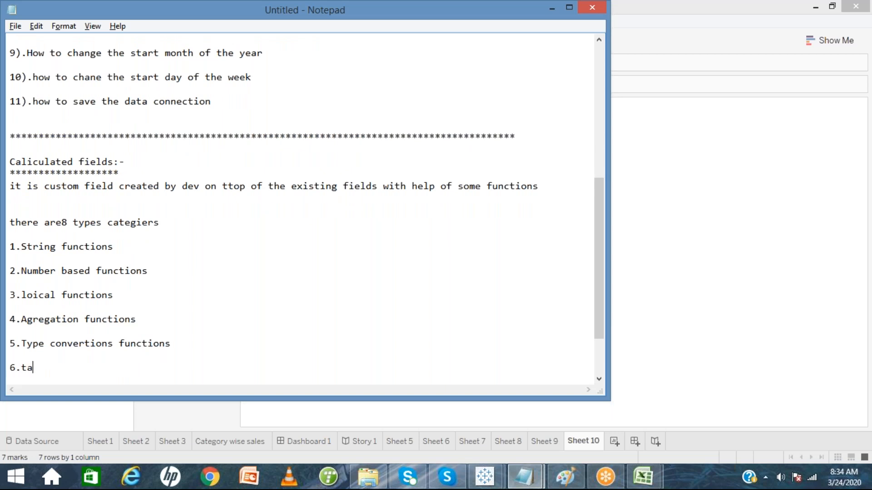
pyautogui.write('ble caliculation')
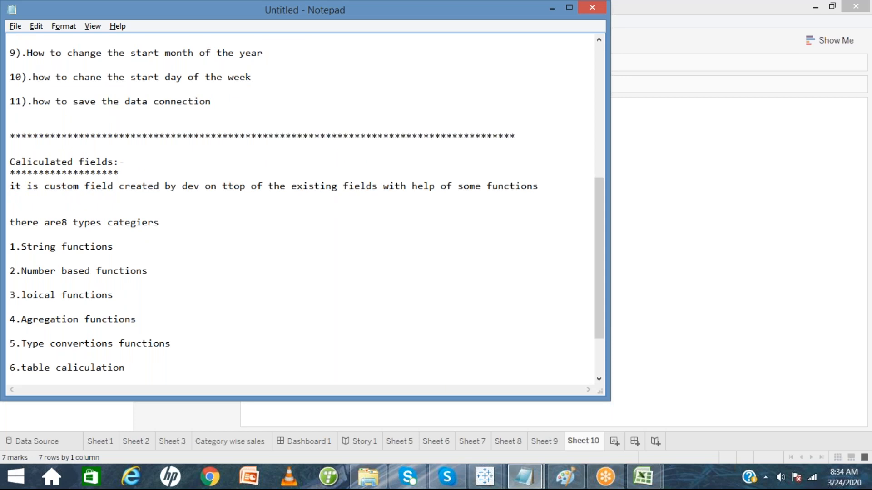
pyautogui.press('Return')
pyautogui.press('Return')
pyautogui.write('7.')
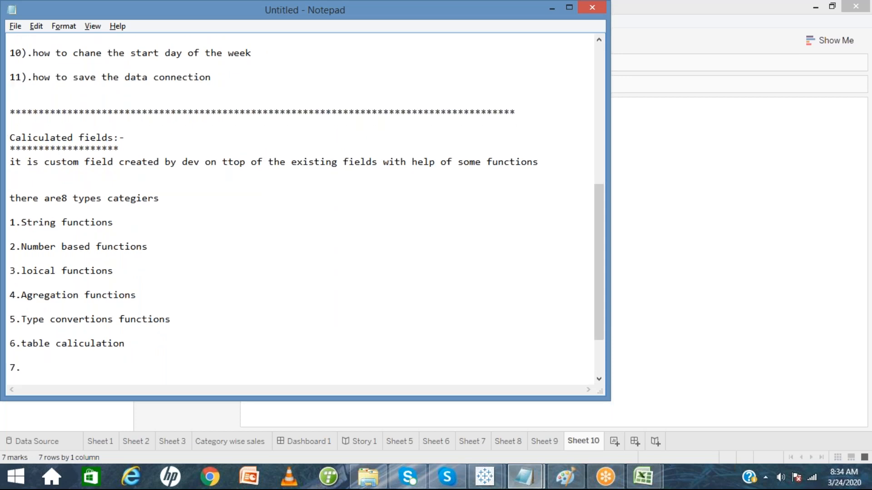
pyautogui.write('date unctions')
pyautogui.press('Return')
pyautogui.write('8.')
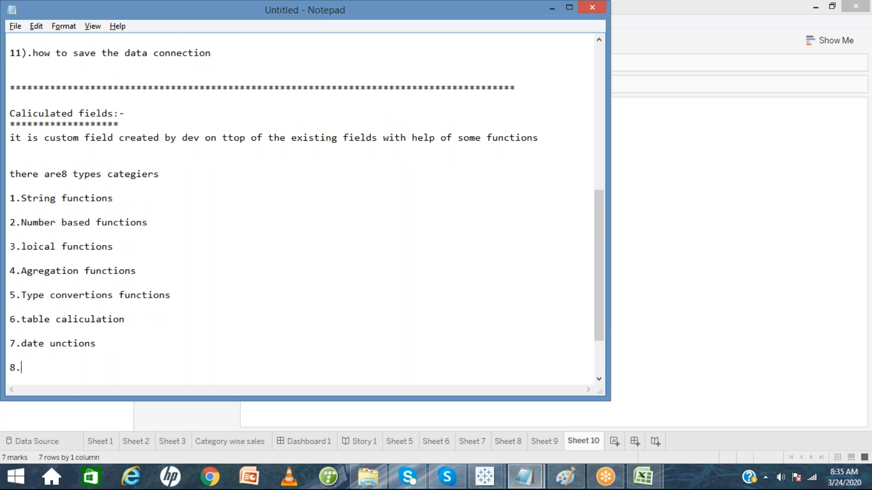
pyautogui.write('user based functions')
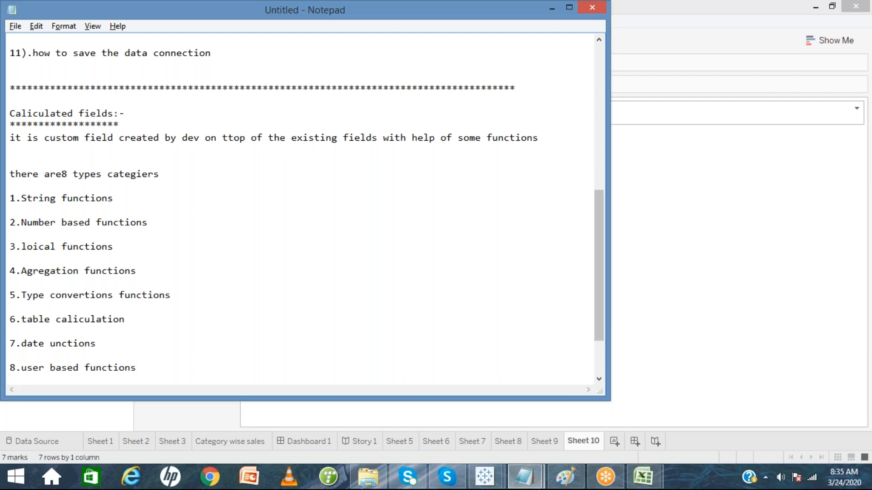
# Insert a space before the 8 so the line above the list reads "there are 8 types categiers"
pyautogui.click(659, 22)
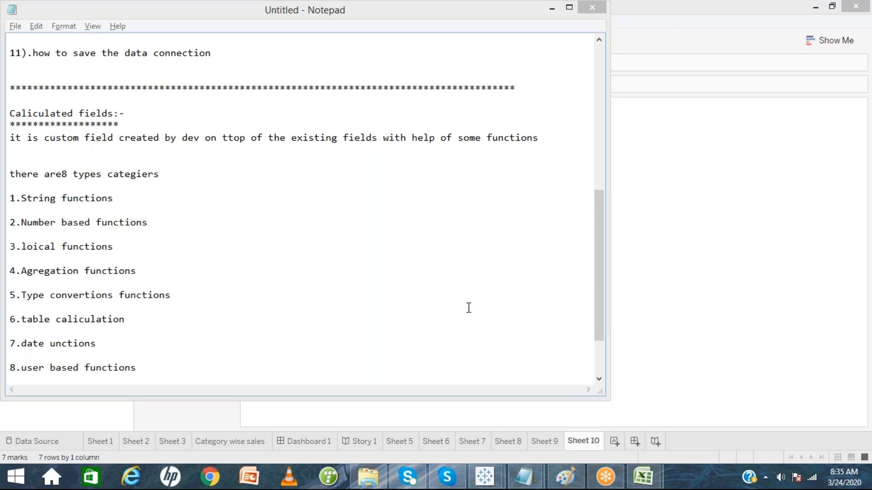
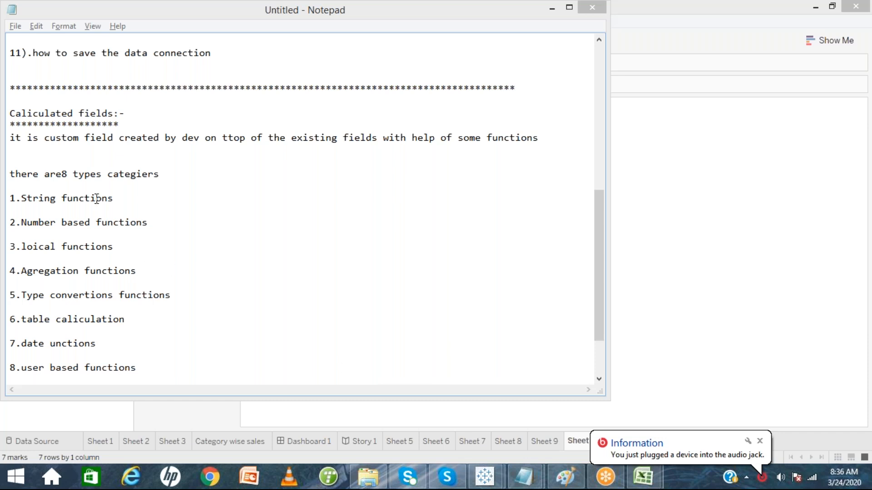
pyautogui.click(61, 176)
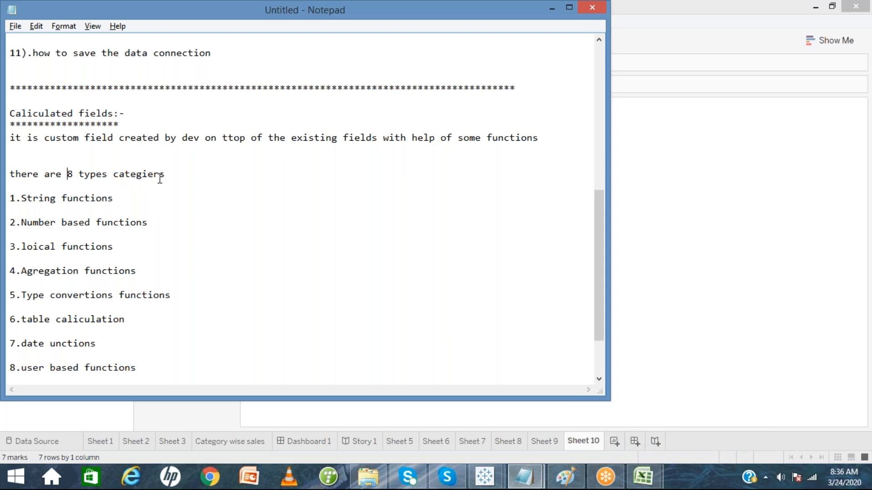
# Review the numbered function categories one by one, and the data connection properties list above them
pyautogui.click(166, 198)
pyautogui.click(166, 223)
pyautogui.click(161, 247)
pyautogui.click(163, 271)
pyautogui.click(173, 294)
pyautogui.click(163, 314)
pyautogui.click(132, 345)
pyautogui.moveTo(600, 236)
pyautogui.mouseDown()
pyautogui.moveTo(597, 166)
pyautogui.moveTo(597, 252)
pyautogui.mouseUp()
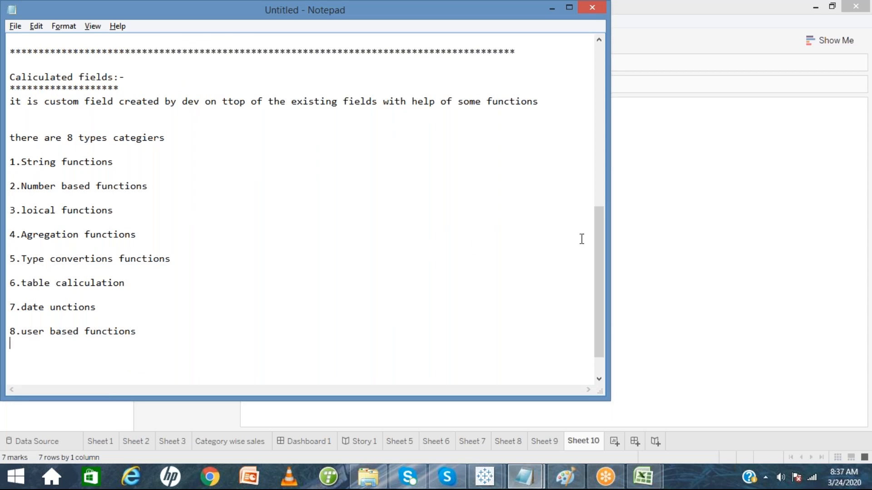
pyautogui.moveTo(596, 251); pyautogui.dragTo(598, 103)
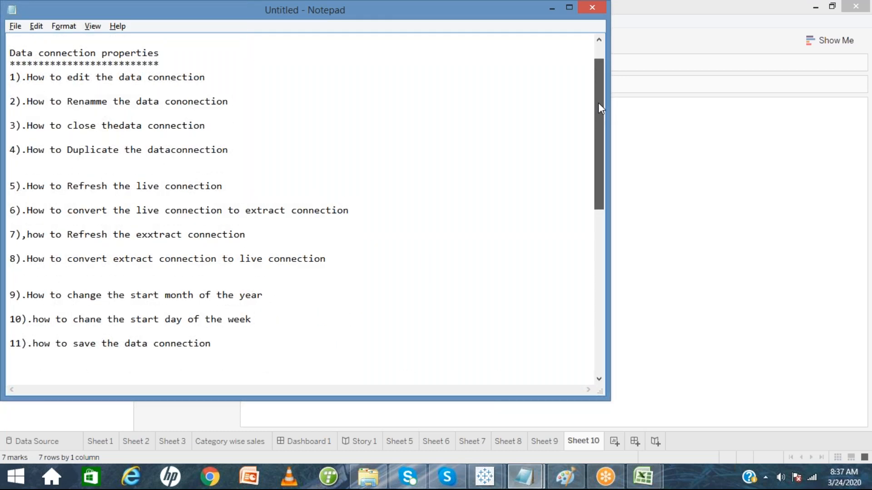
pyautogui.doubleClick(327, 210)
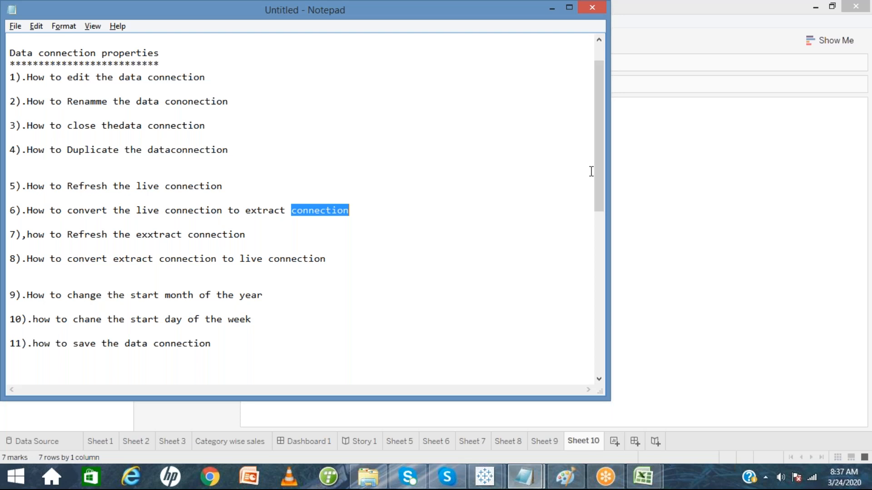
pyautogui.moveTo(598, 174); pyautogui.dragTo(424, 305)
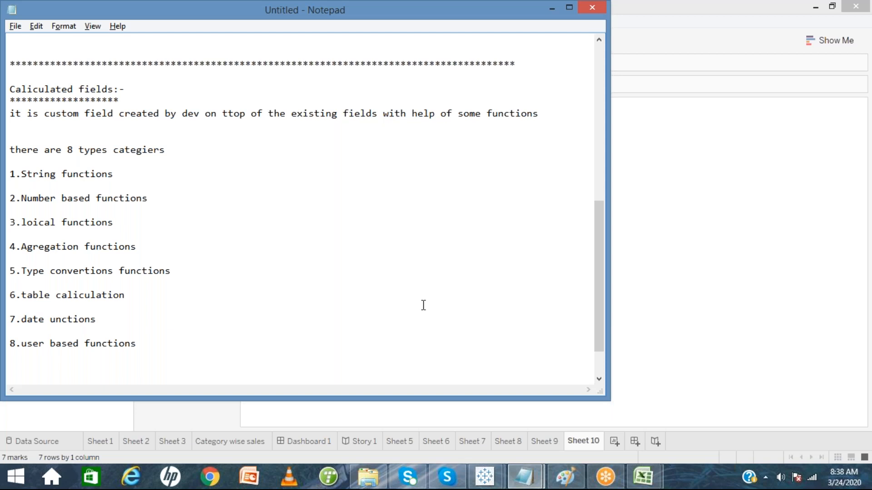
# Correct "ttop" to "top" in the calculated field definition and leave the note for the Tableau window
pyautogui.click(229, 113)
pyautogui.press('BackSpace')
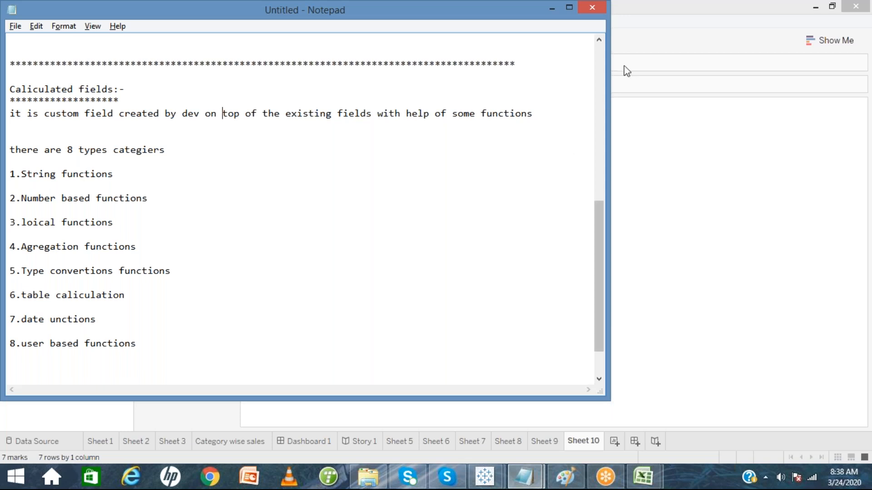
pyautogui.click(651, 61)
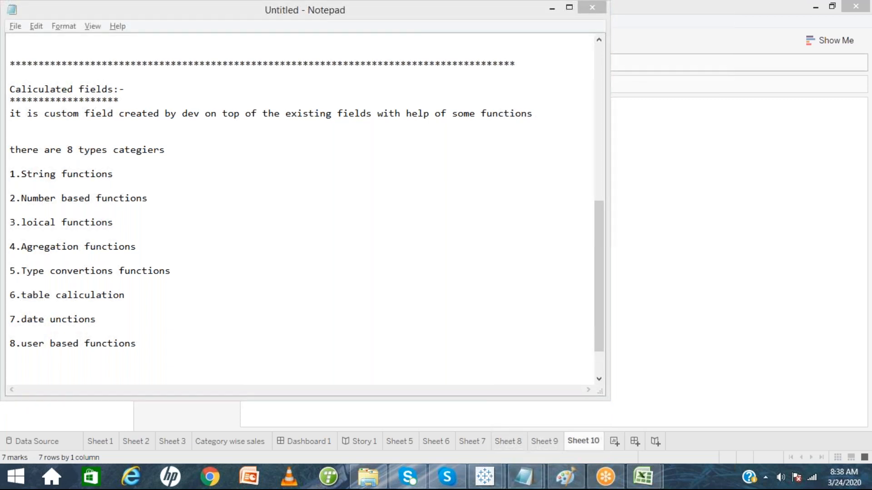